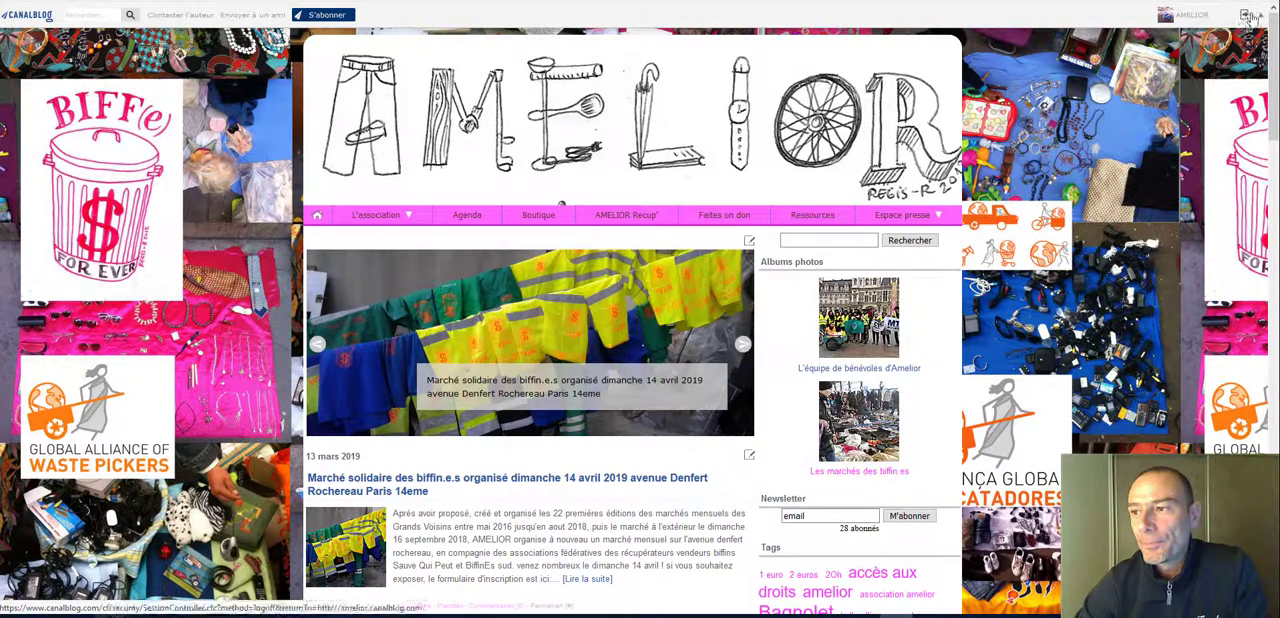
Step: Log out of the blog and log back in with the saved account username and password
click(1243, 16)
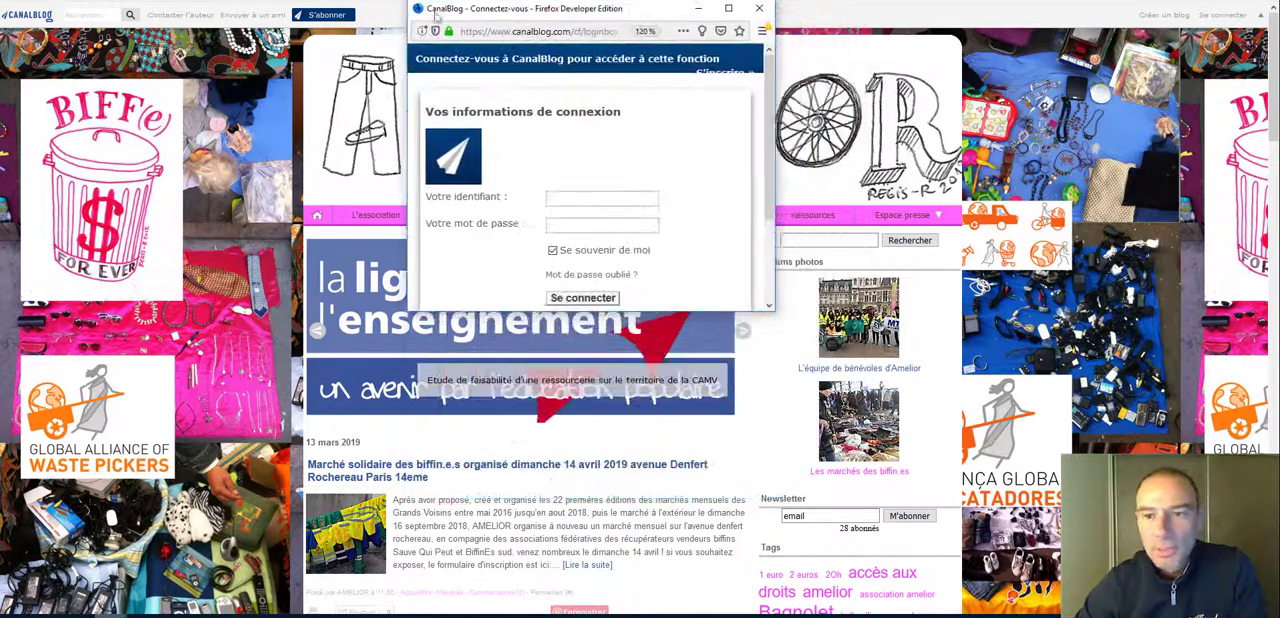
click(603, 201)
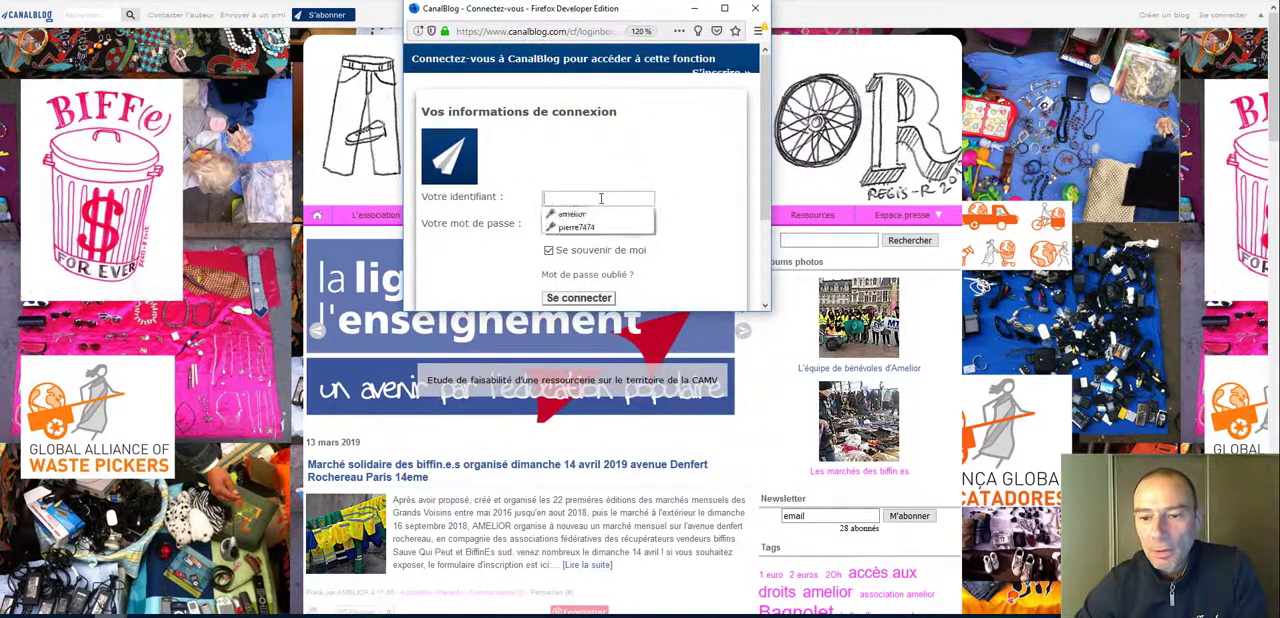
click(600, 214)
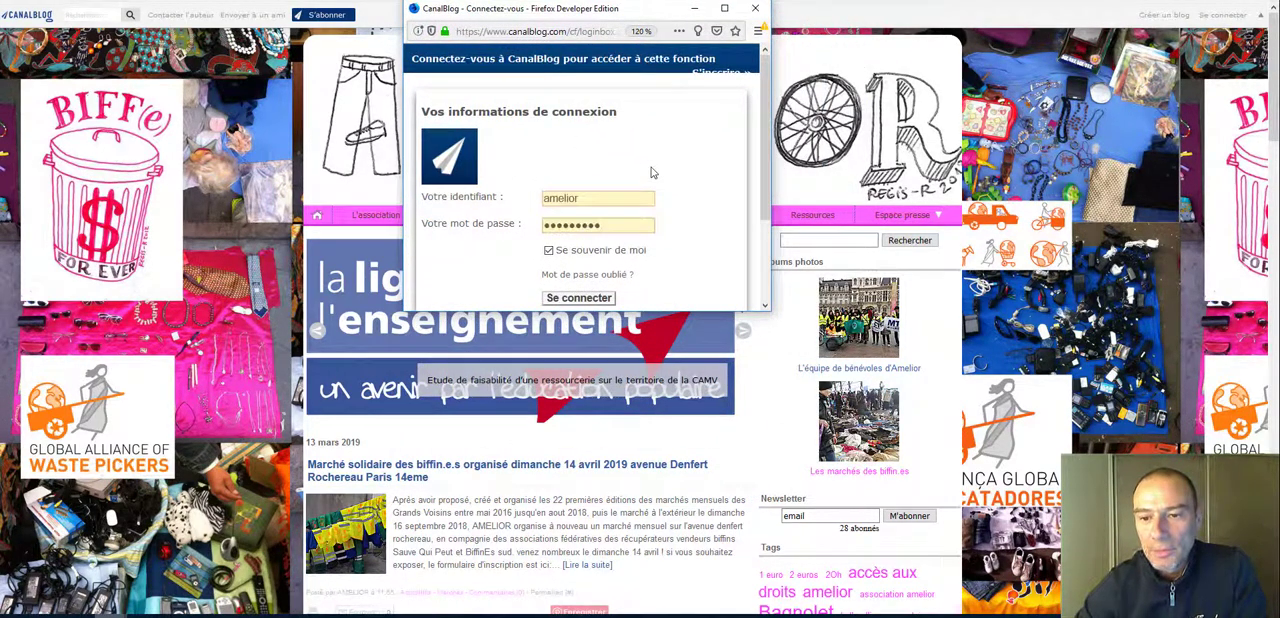
click(588, 299)
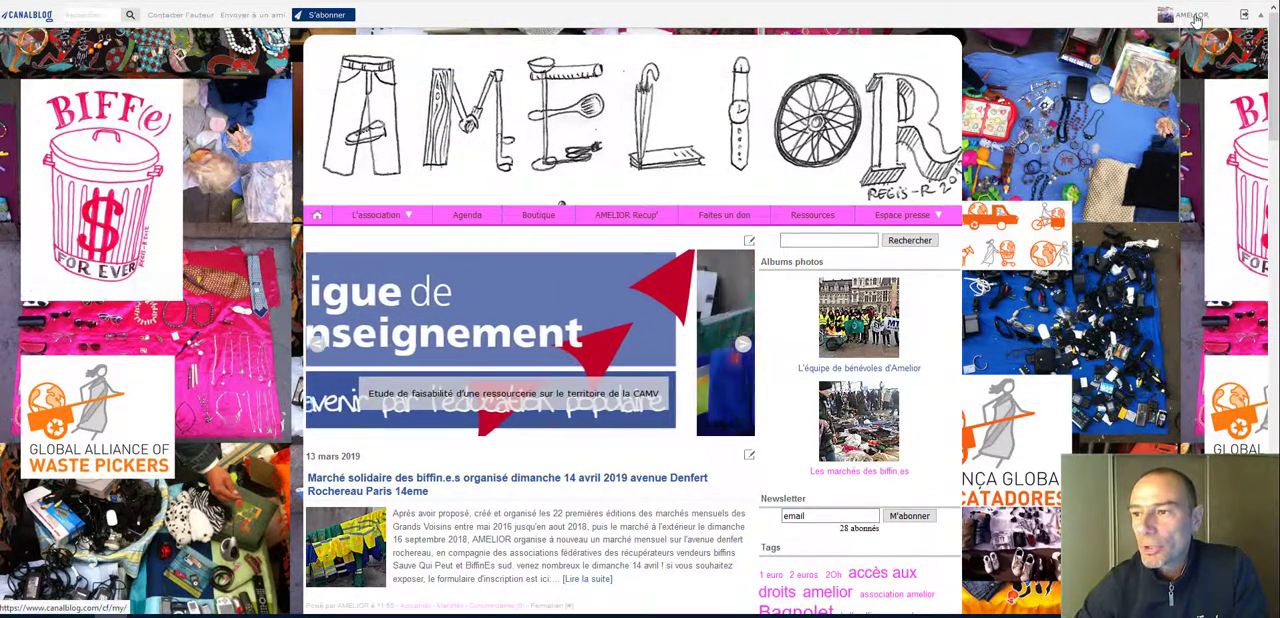
Step: Open the account dashboard, check the public blog home page through its address link, and return to the dashboard
click(1196, 17)
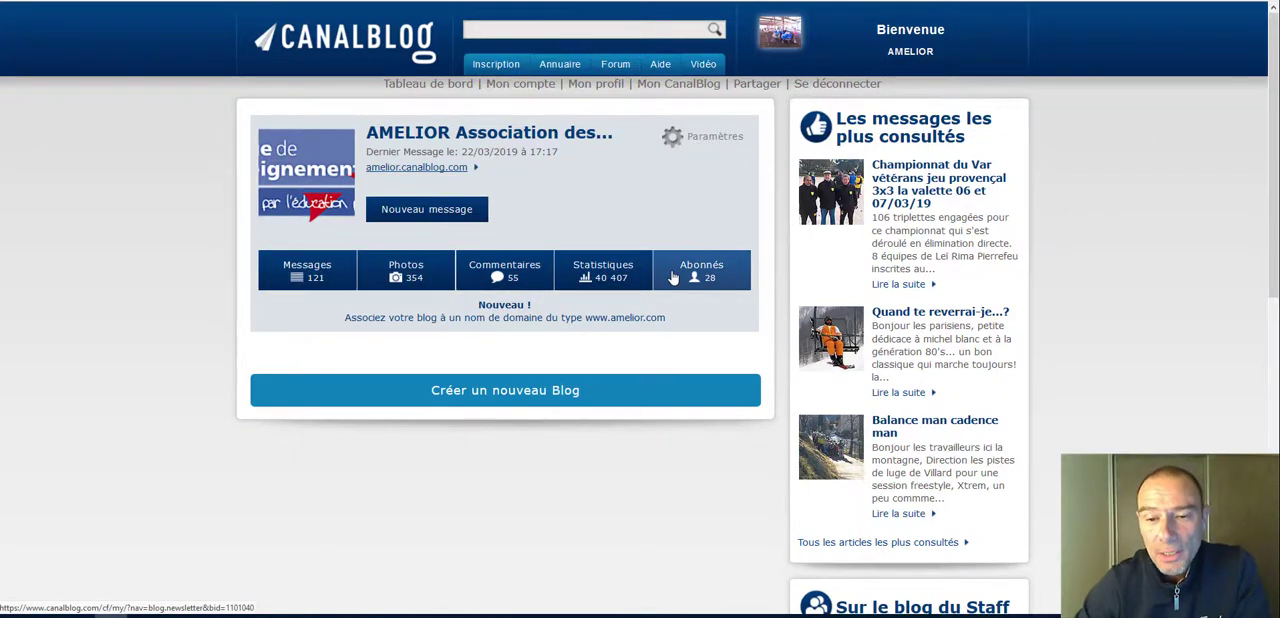
click(401, 168)
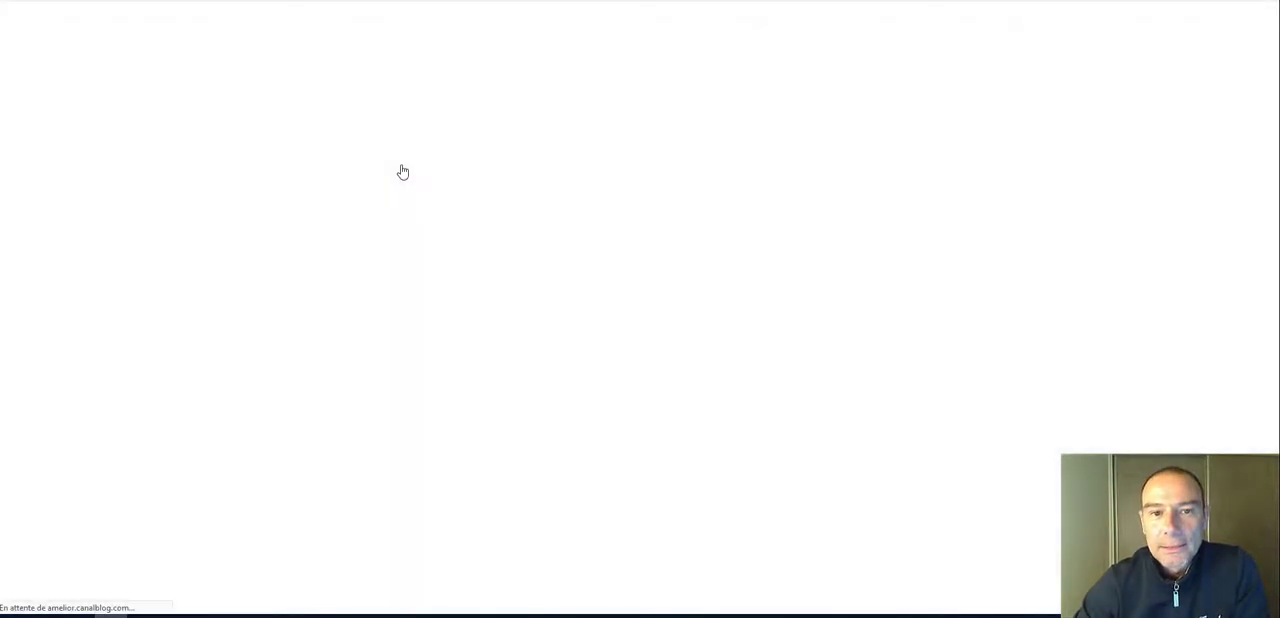
scroll(632, 184, down, 10)
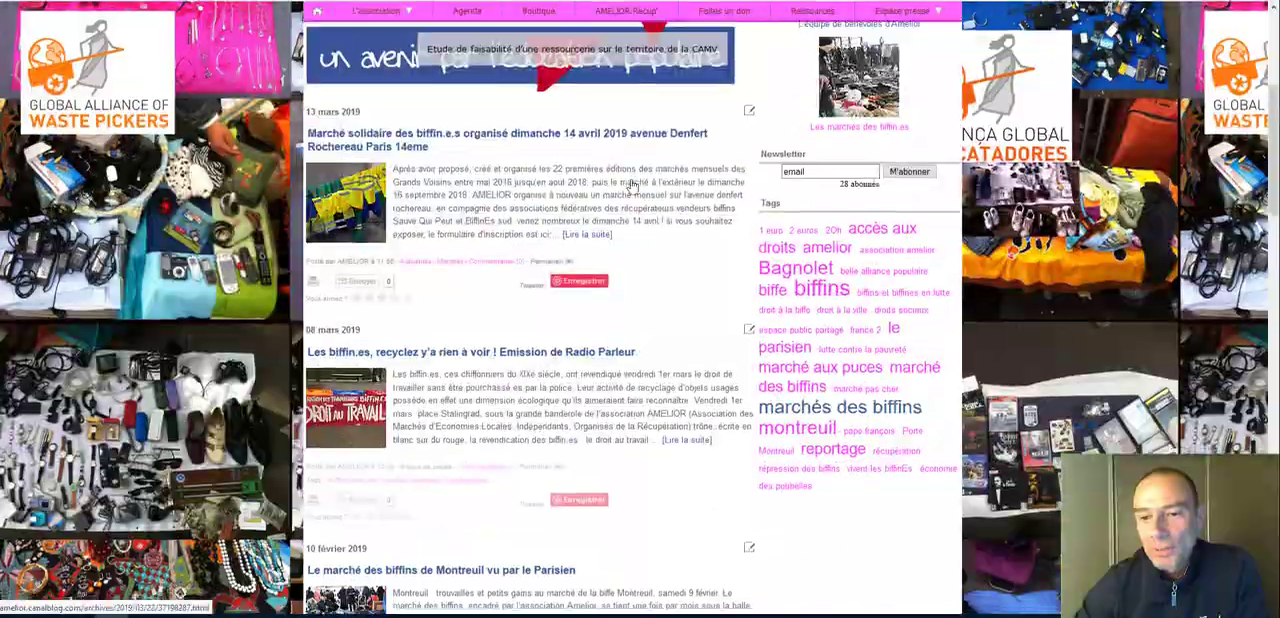
scroll(632, 184, up, 15)
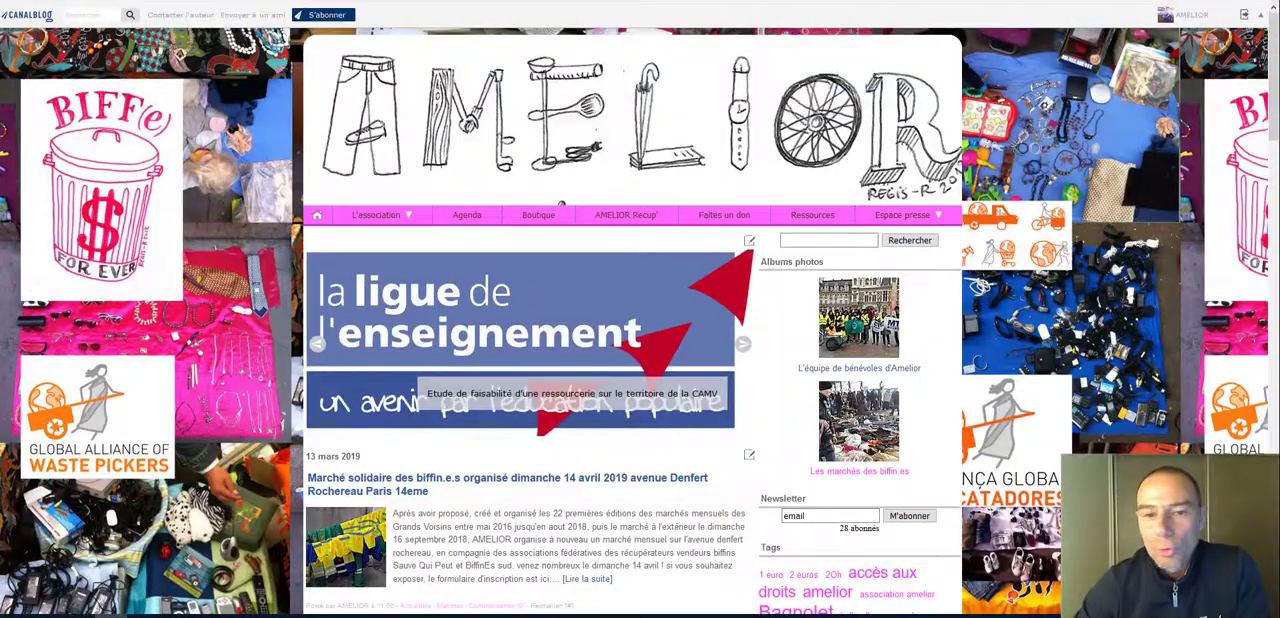
click(690, 2)
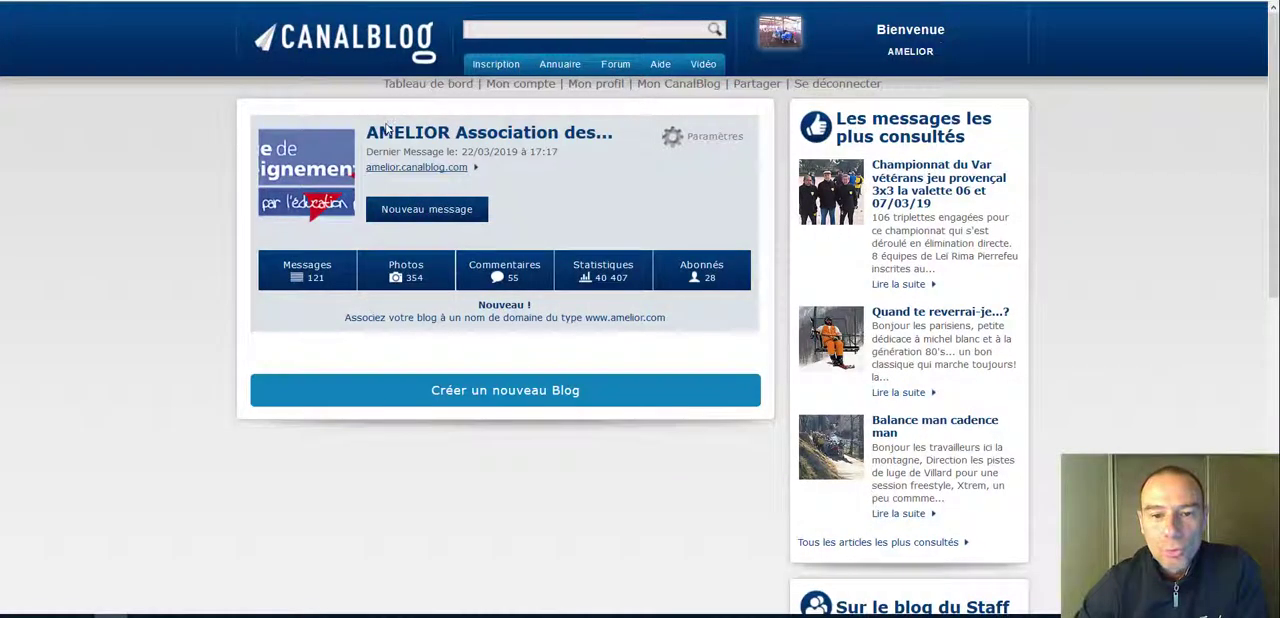
Step: Open the blog's list of messages and look through its entries
click(297, 276)
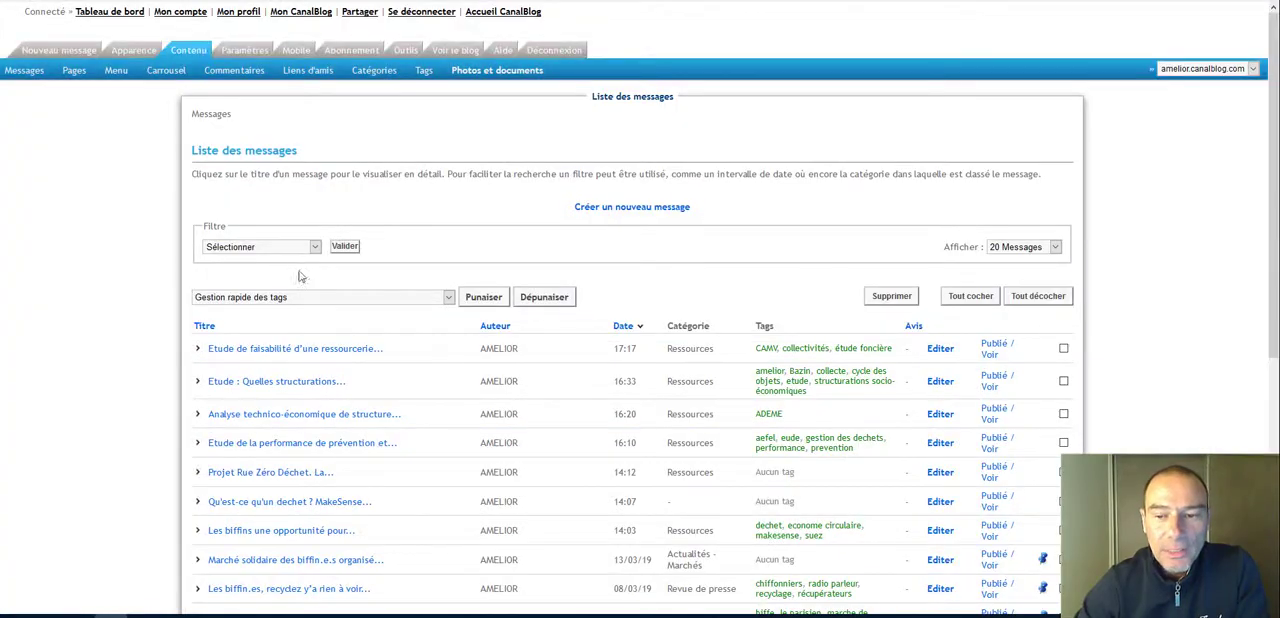
drag(1276, 86, 1266, 350)
drag(1262, 388, 1278, 52)
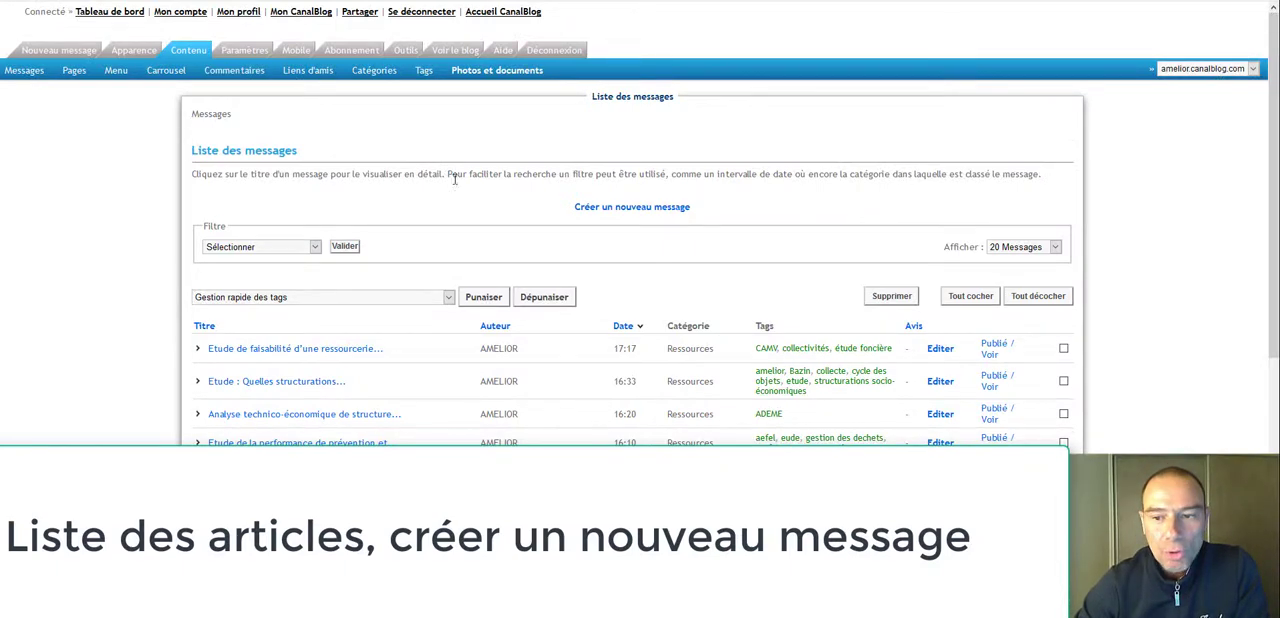
Step: Open a blank new message and examine its title field, insert tools and text area
click(630, 207)
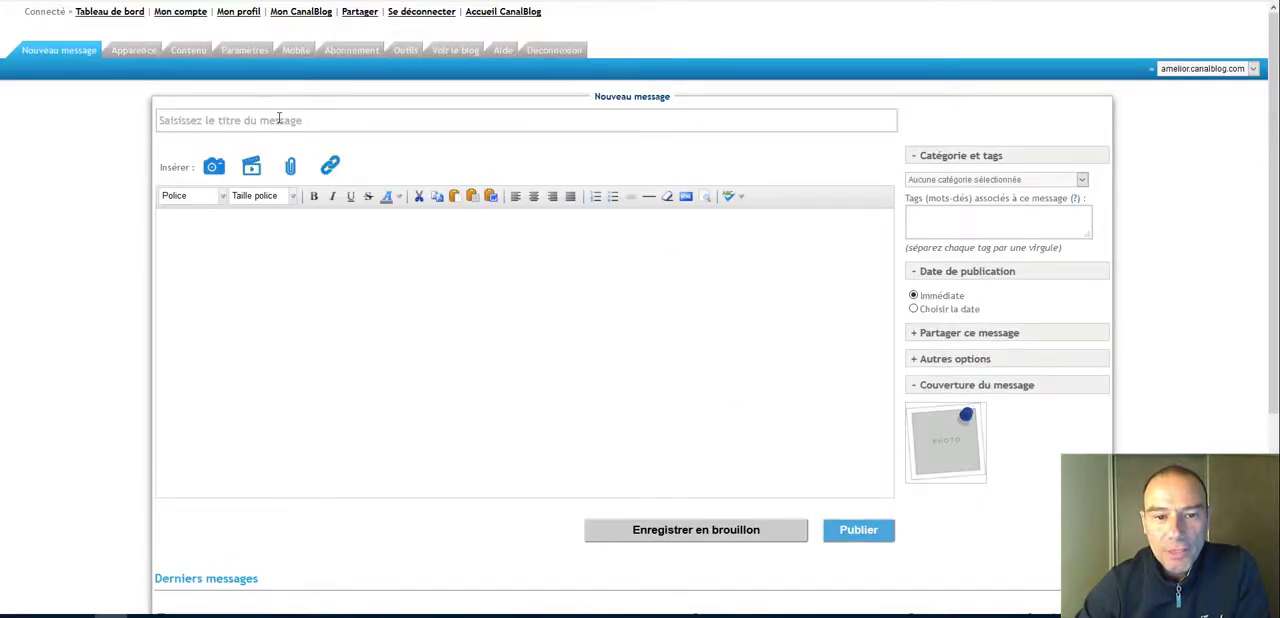
click(296, 290)
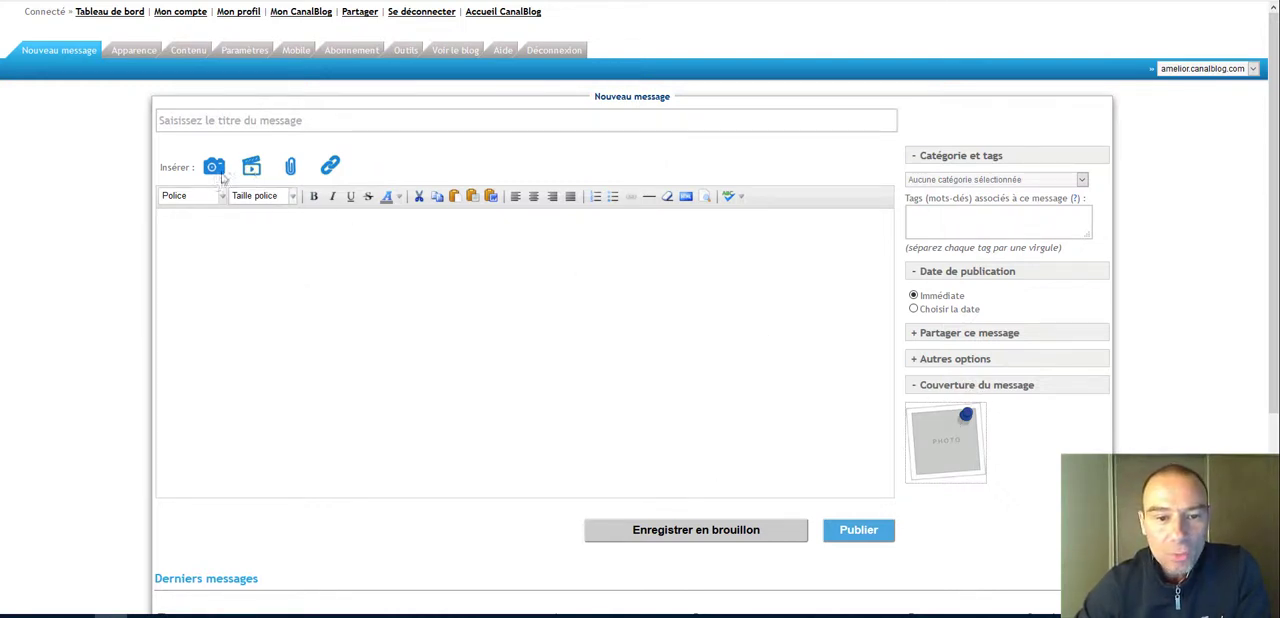
click(311, 325)
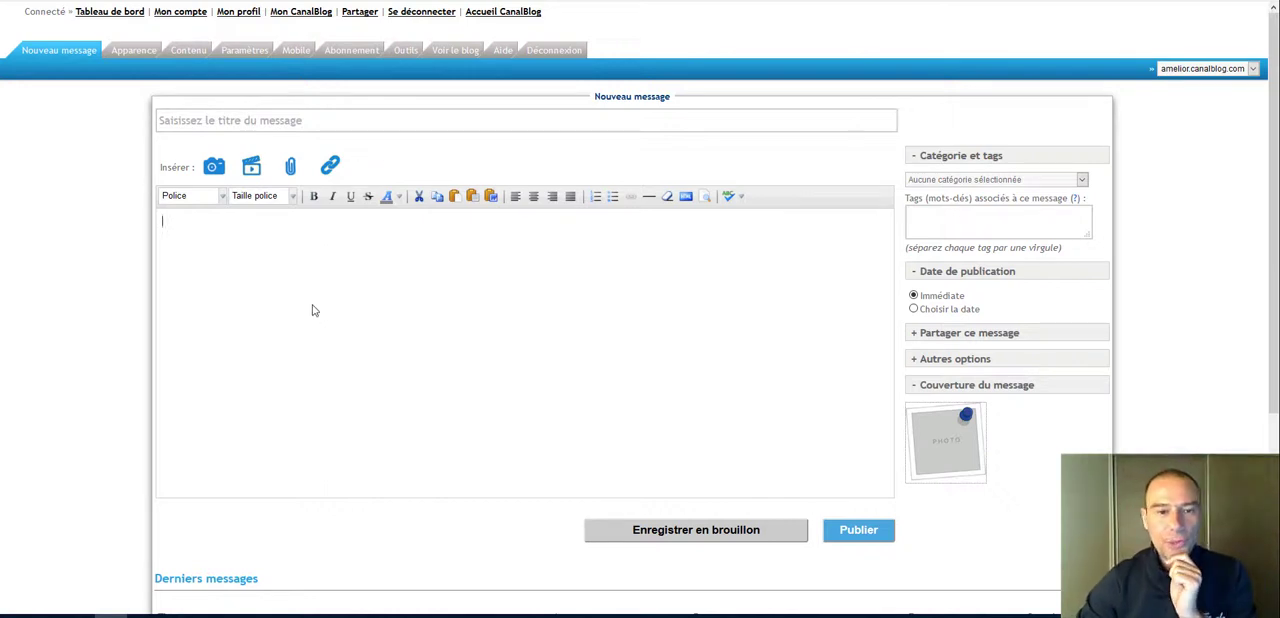
Step: Return to the message list and open the message "Etude de faisabilité d'une ressourcerie..." for editing
click(188, 50)
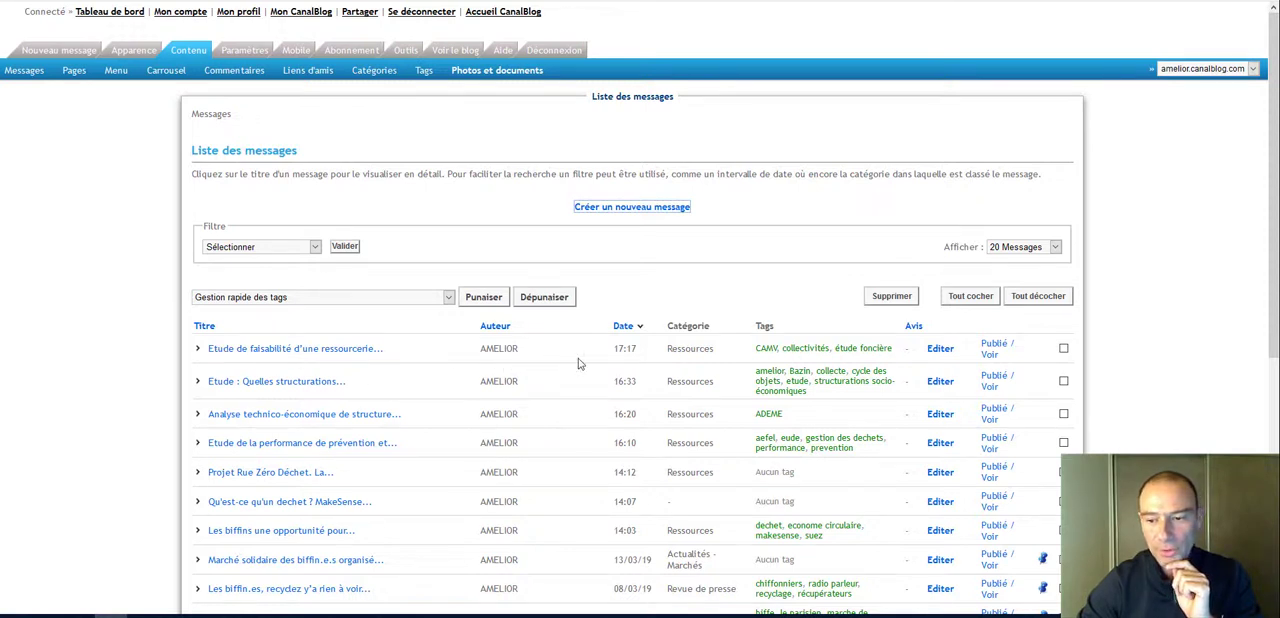
click(940, 350)
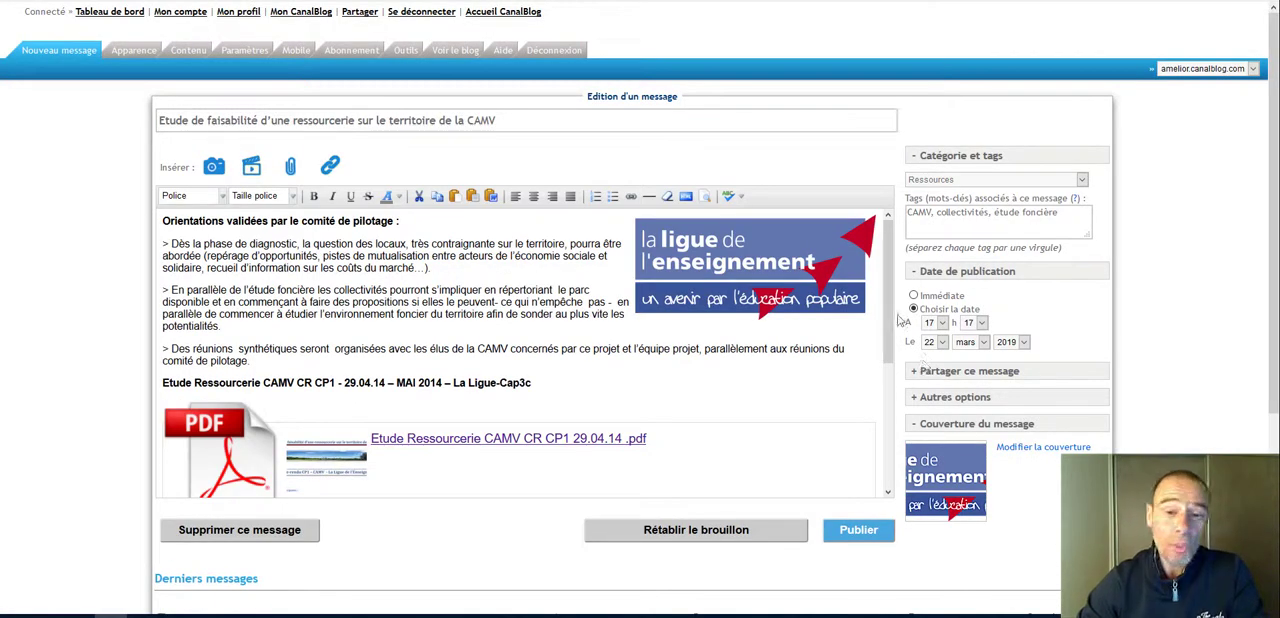
Step: Examine the message's title, body text, logo image, PDF icon and PDF link in the editor
triple_click(478, 120)
click(258, 245)
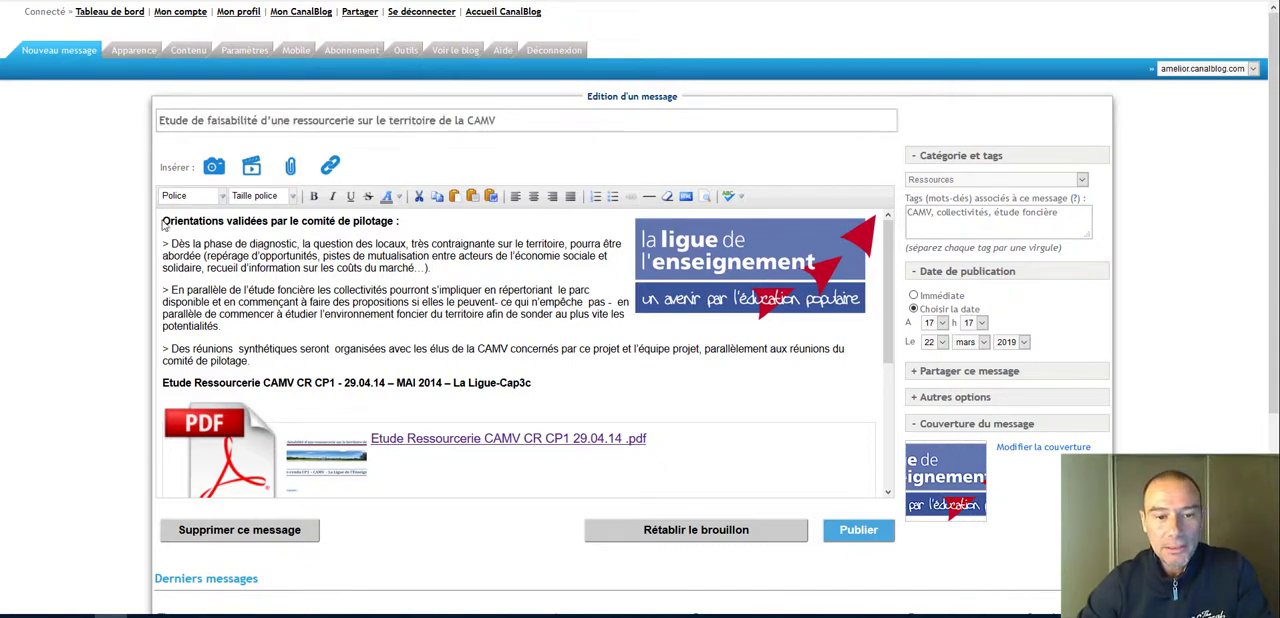
drag(163, 226, 574, 378)
click(574, 378)
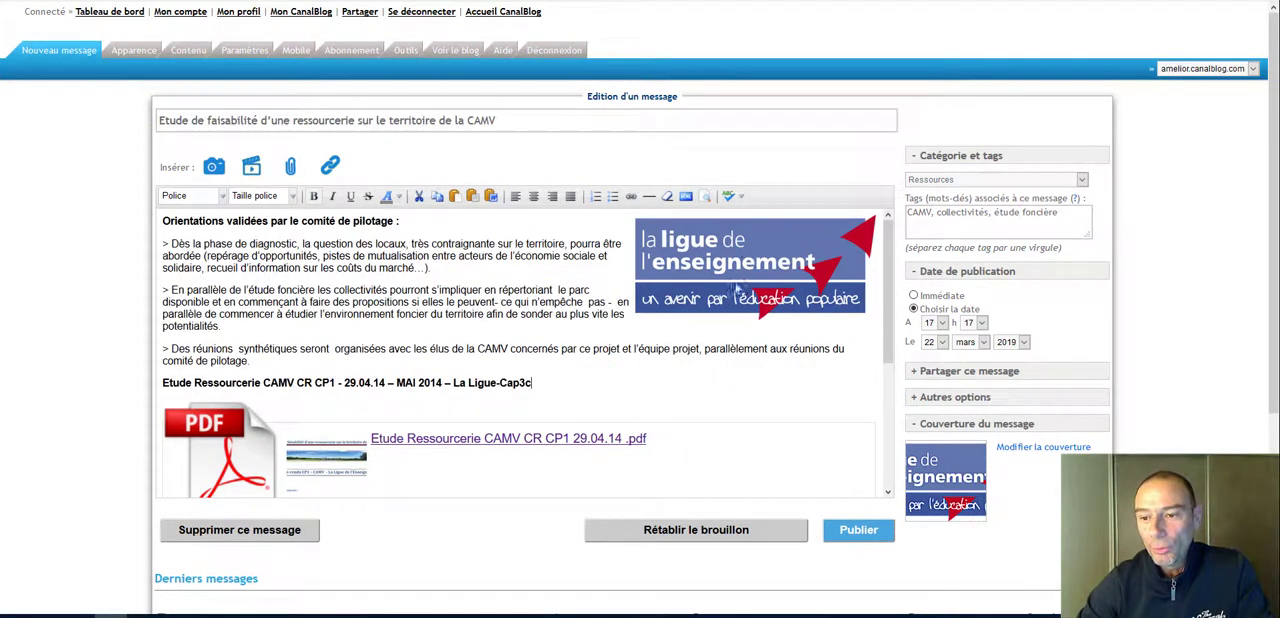
click(740, 251)
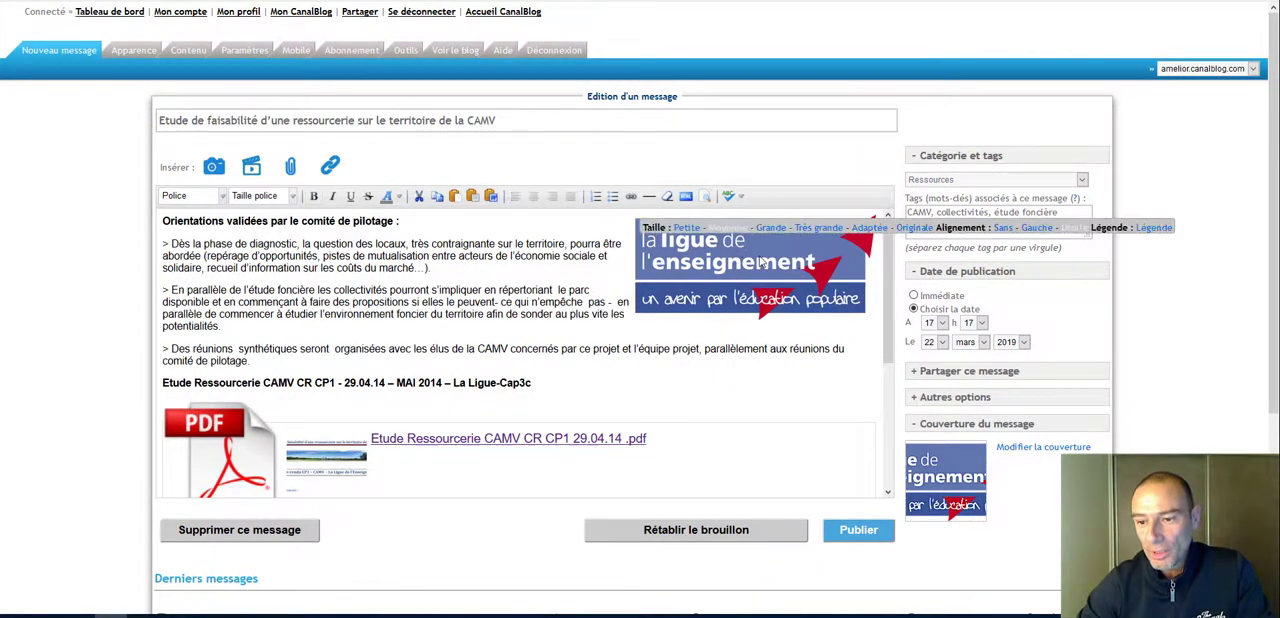
click(210, 448)
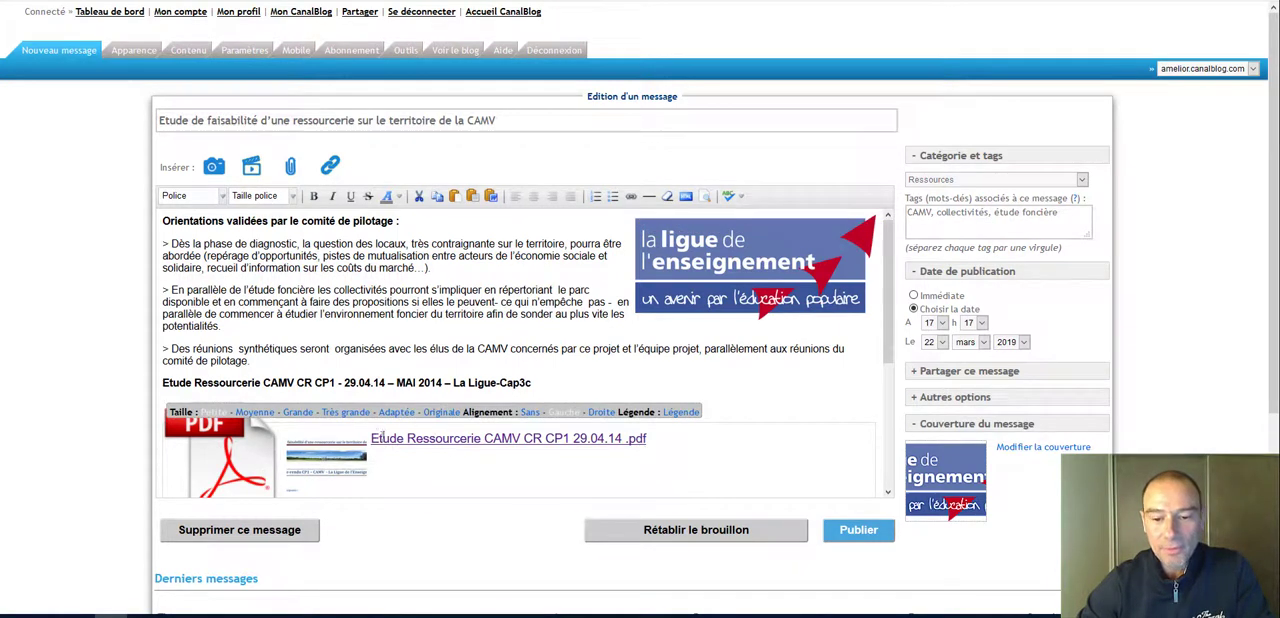
click(621, 440)
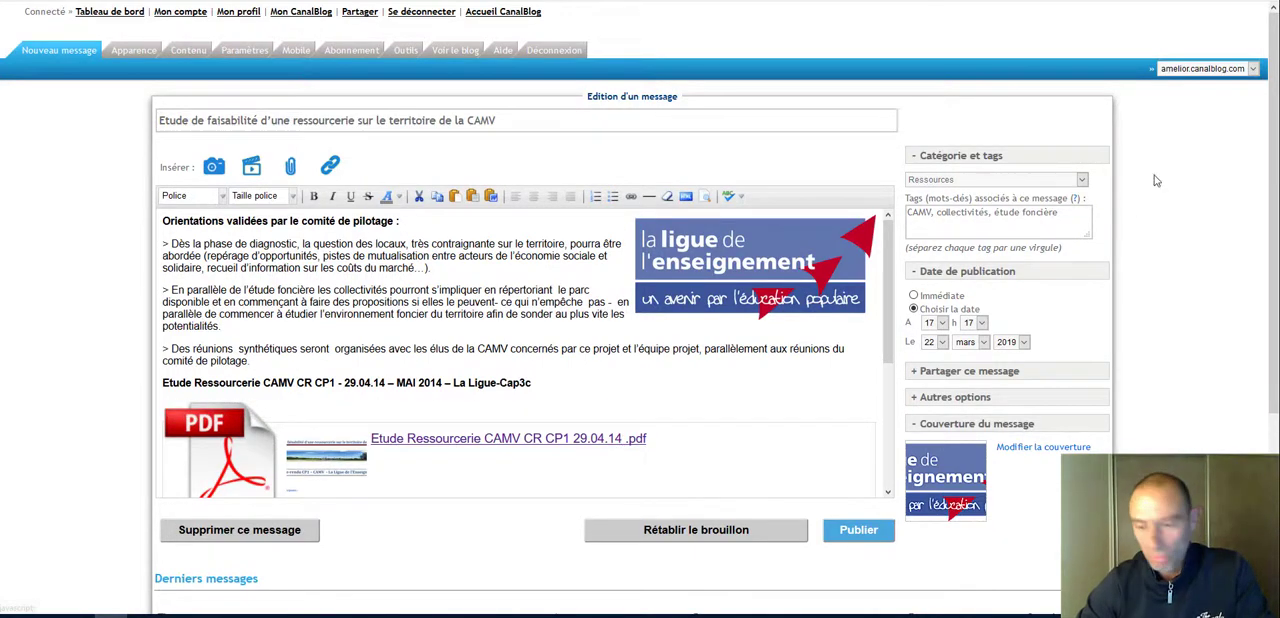
scroll(1150, 190, down, 3)
scroll(1155, 185, up, 3)
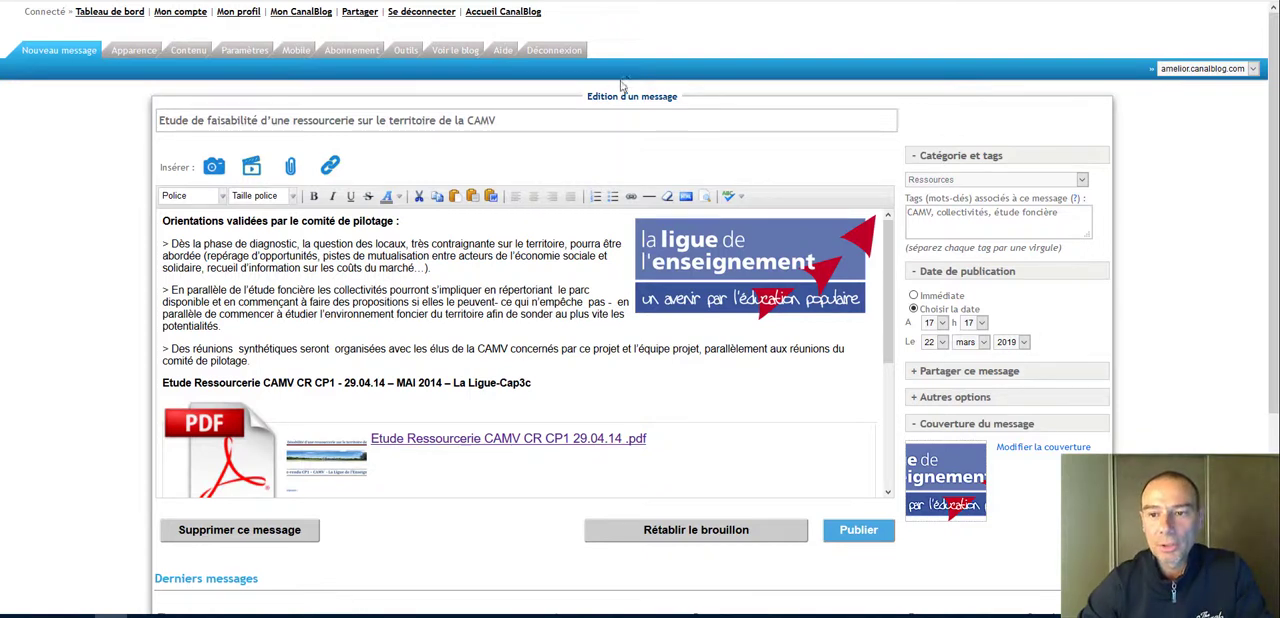
Step: Publish the edited message and view it on the blog
click(858, 531)
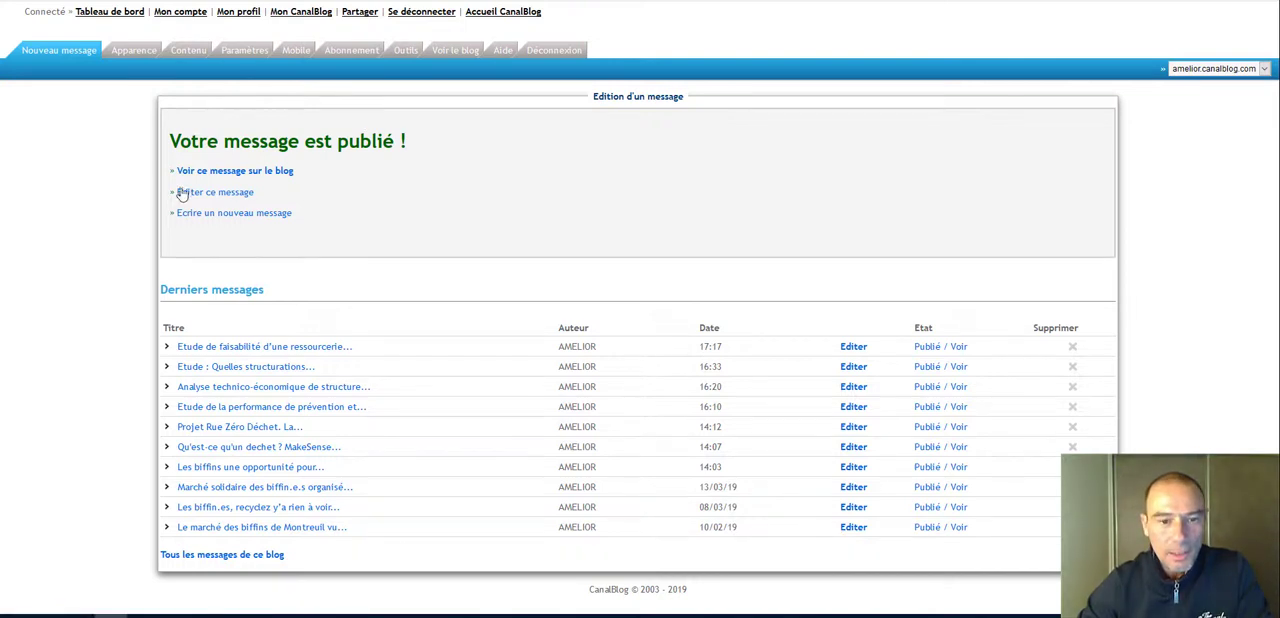
click(233, 173)
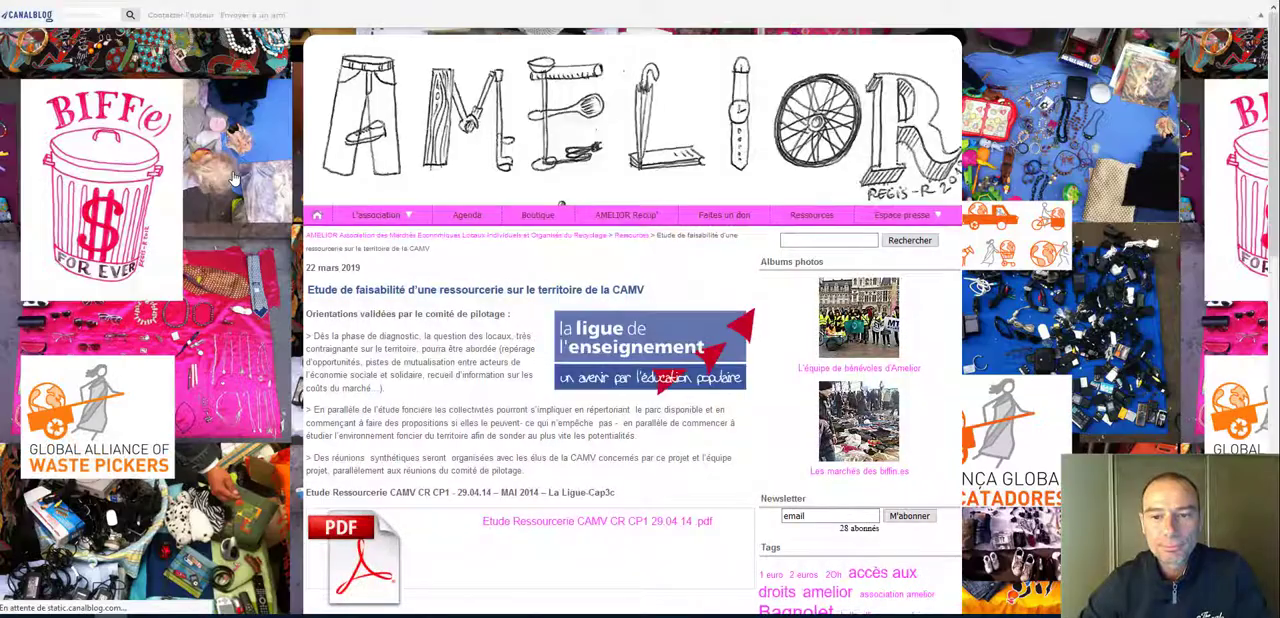
scroll(630, 310, down, 5)
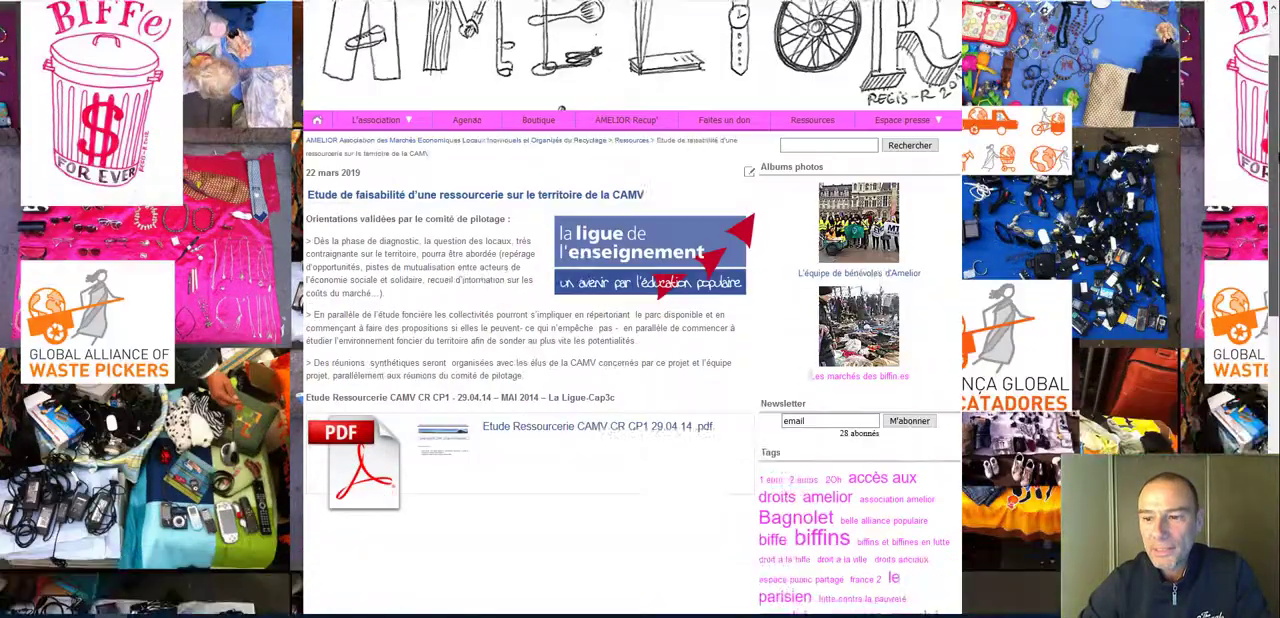
scroll(630, 310, up, 3)
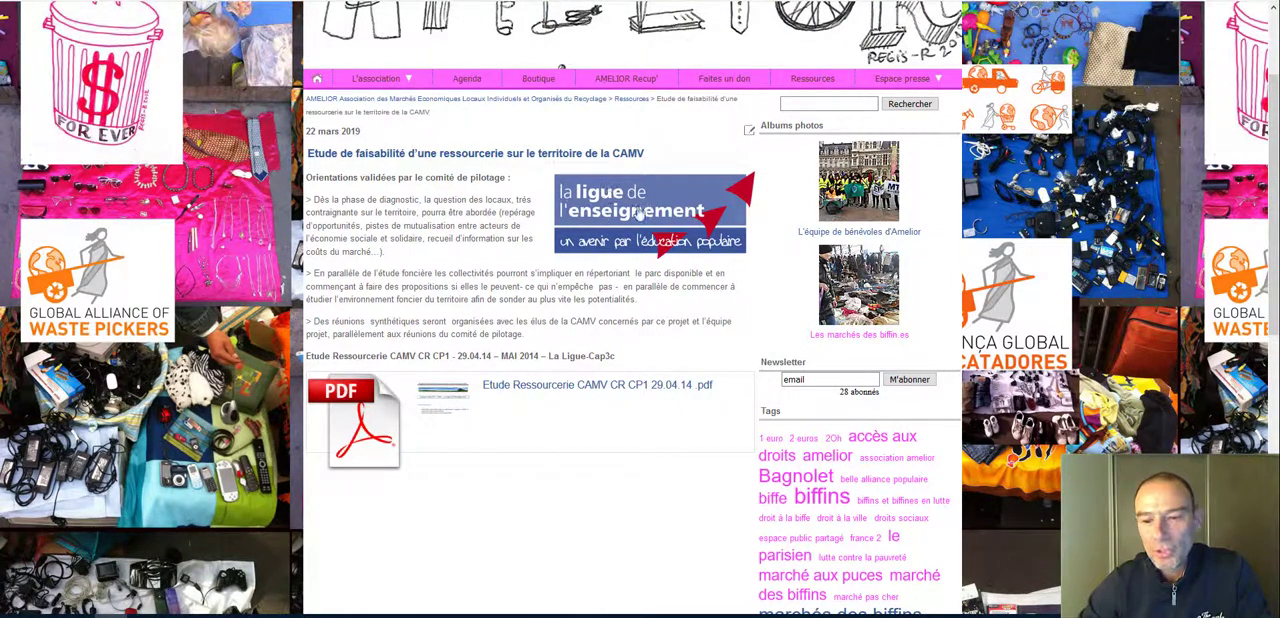
Step: Open the attached PDF "Etude Ressourcerie CAMV CR CP1 29.04.14" from the published message and examine its title
click(566, 394)
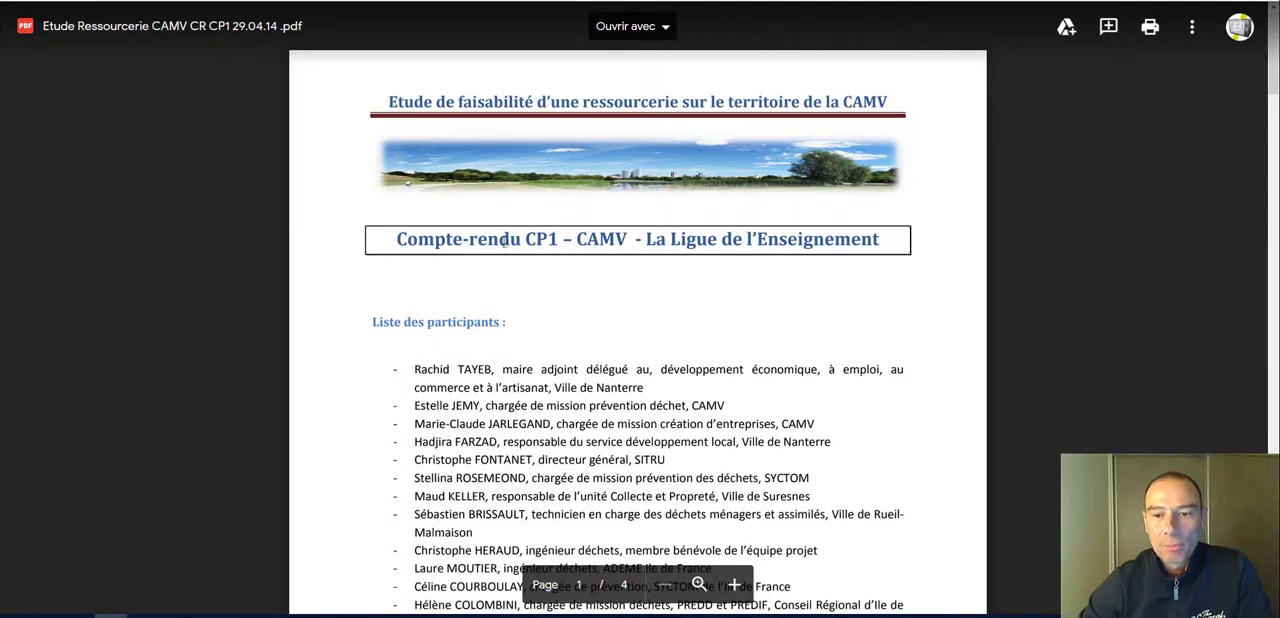
drag(390, 103, 541, 103)
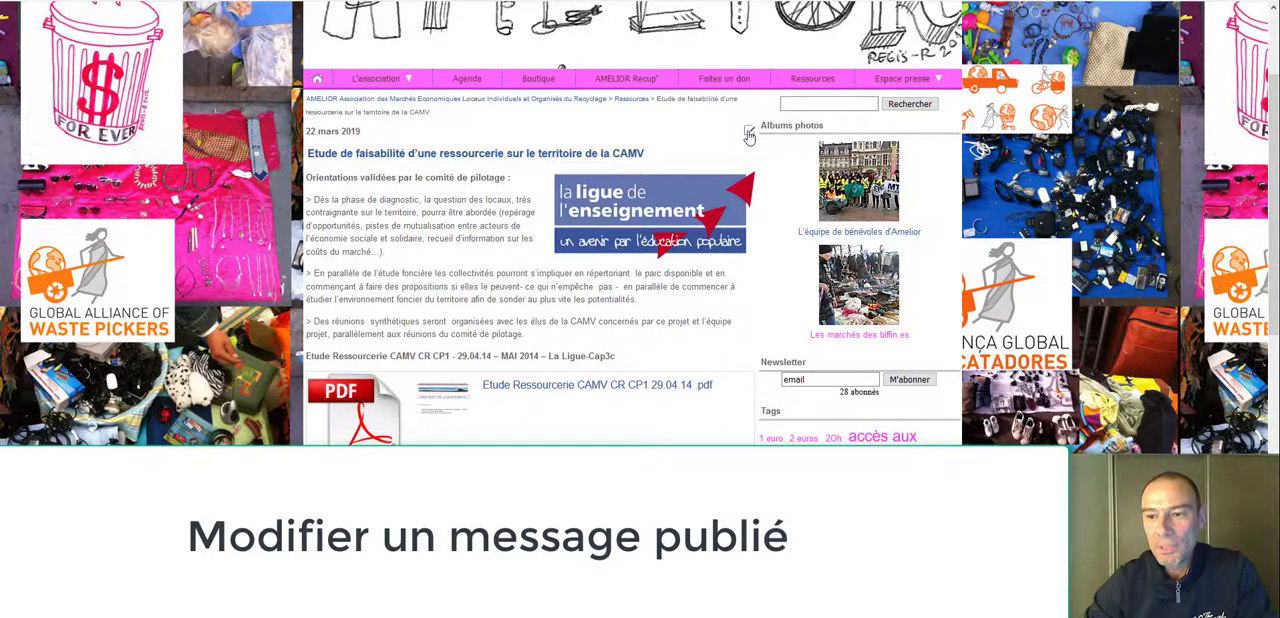
Step: Reopen the published message for editing and set the "la ligue de l'enseignement" image to the Petite size
click(749, 136)
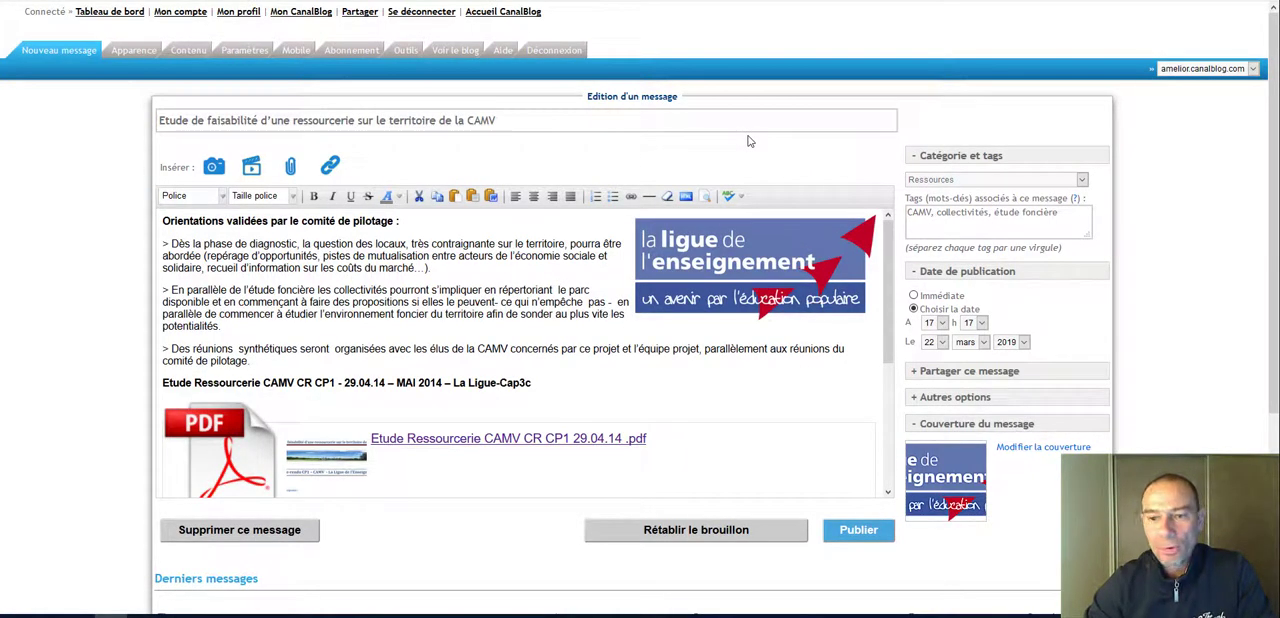
click(710, 286)
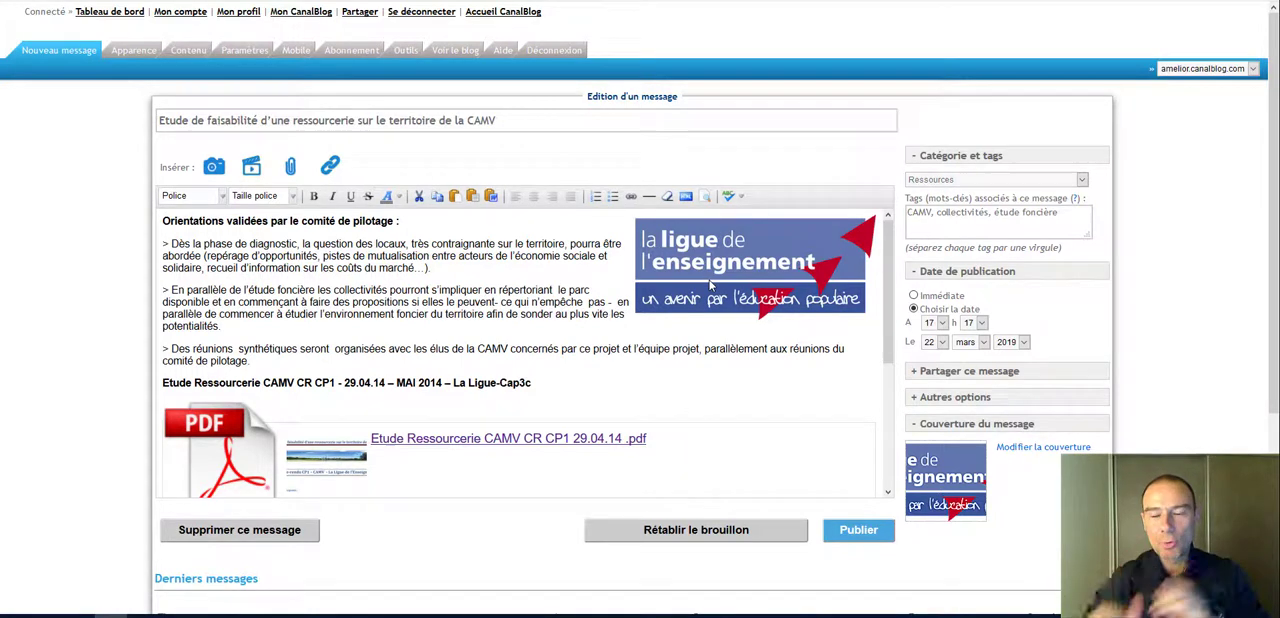
click(711, 286)
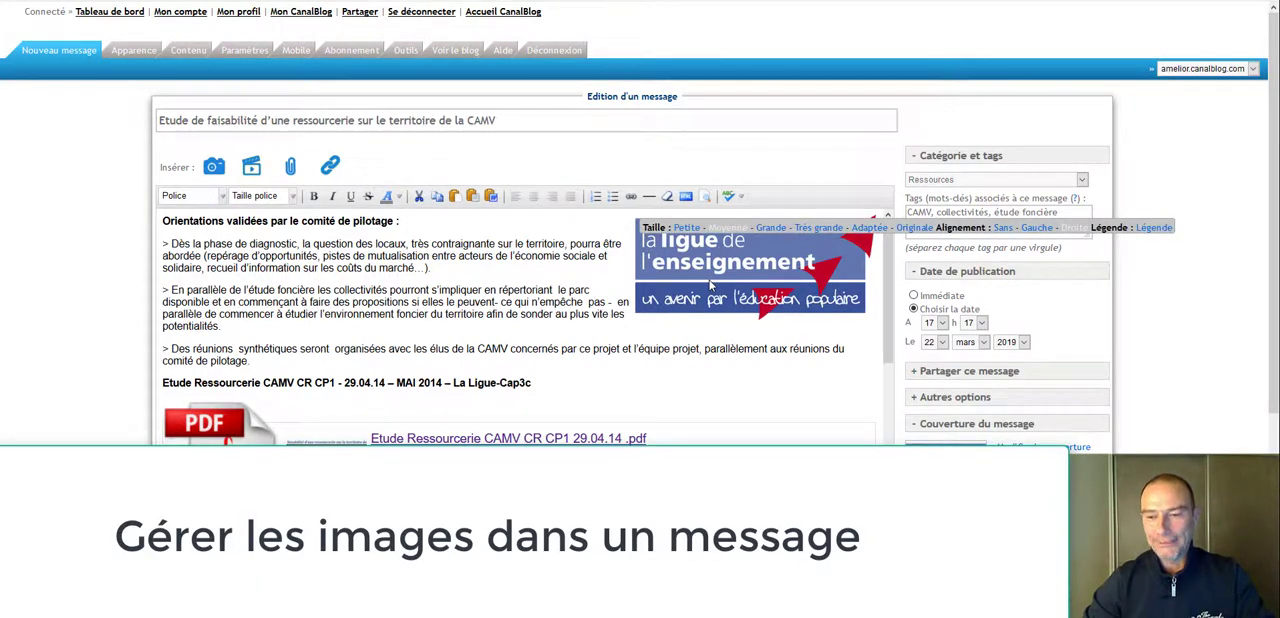
click(686, 228)
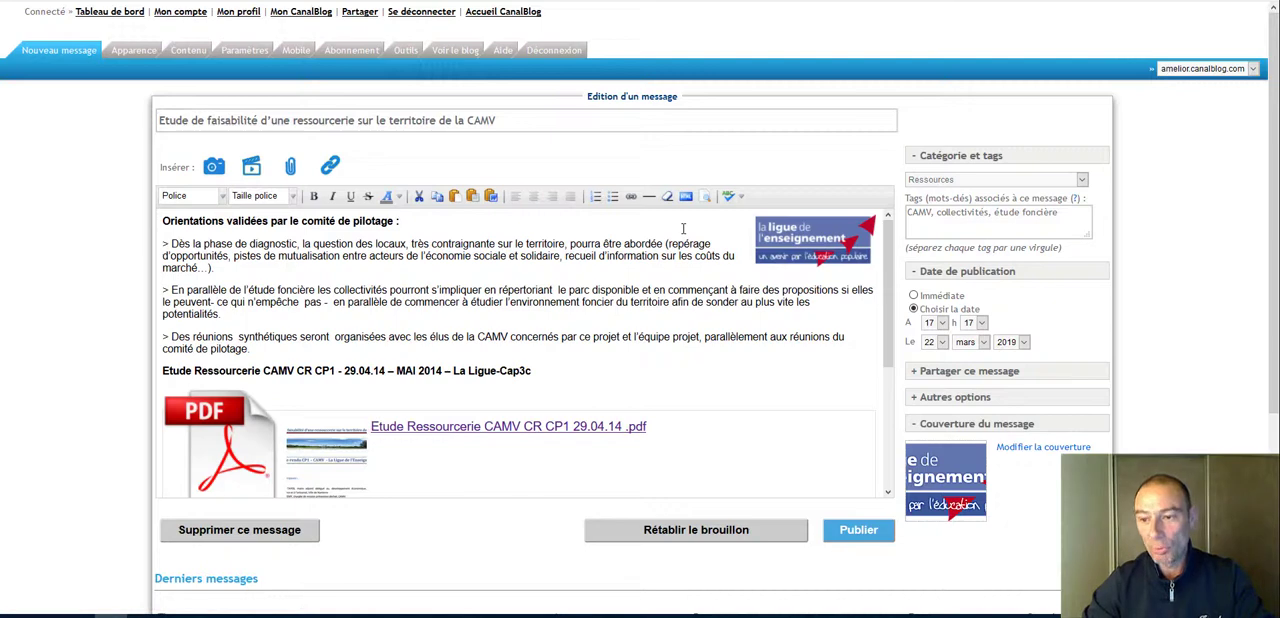
Step: Set the "la ligue de l'enseignement" image in the message to the Moyenne size
click(792, 238)
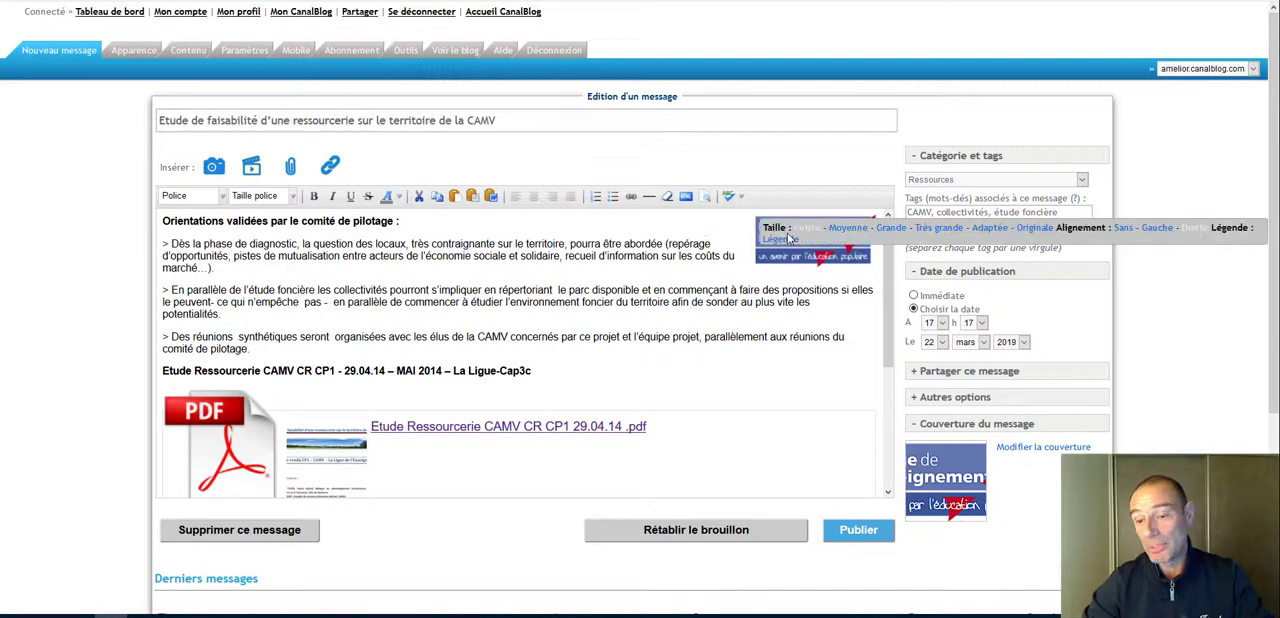
click(848, 229)
click(792, 278)
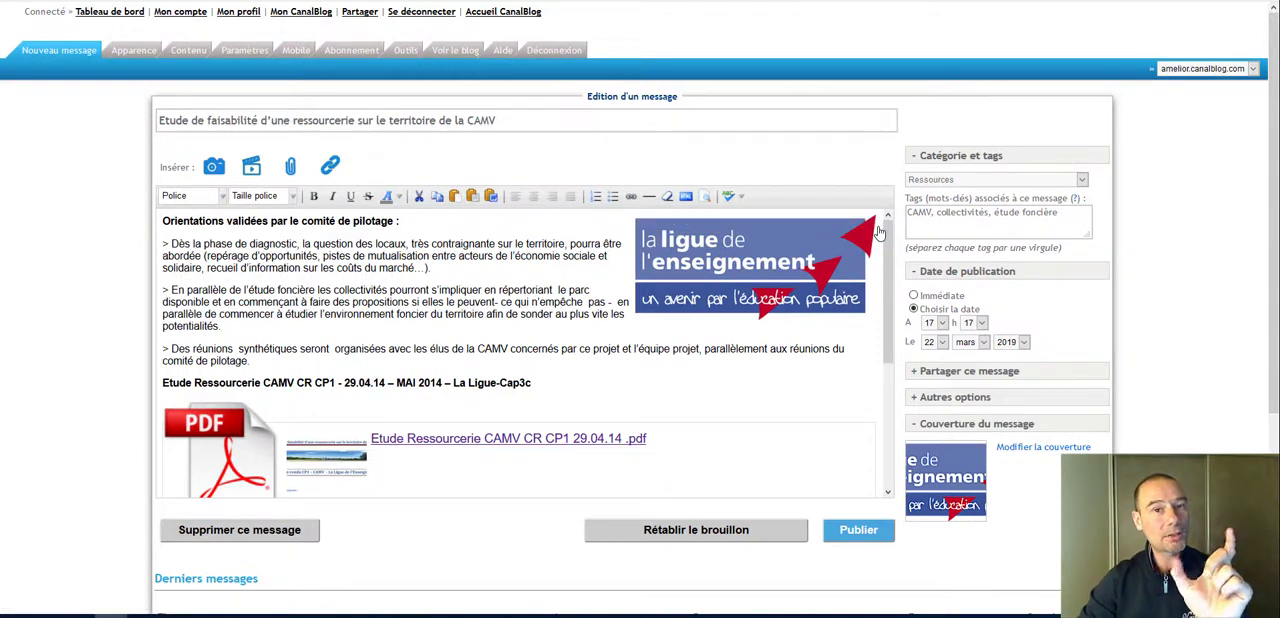
mouse_move(774, 248)
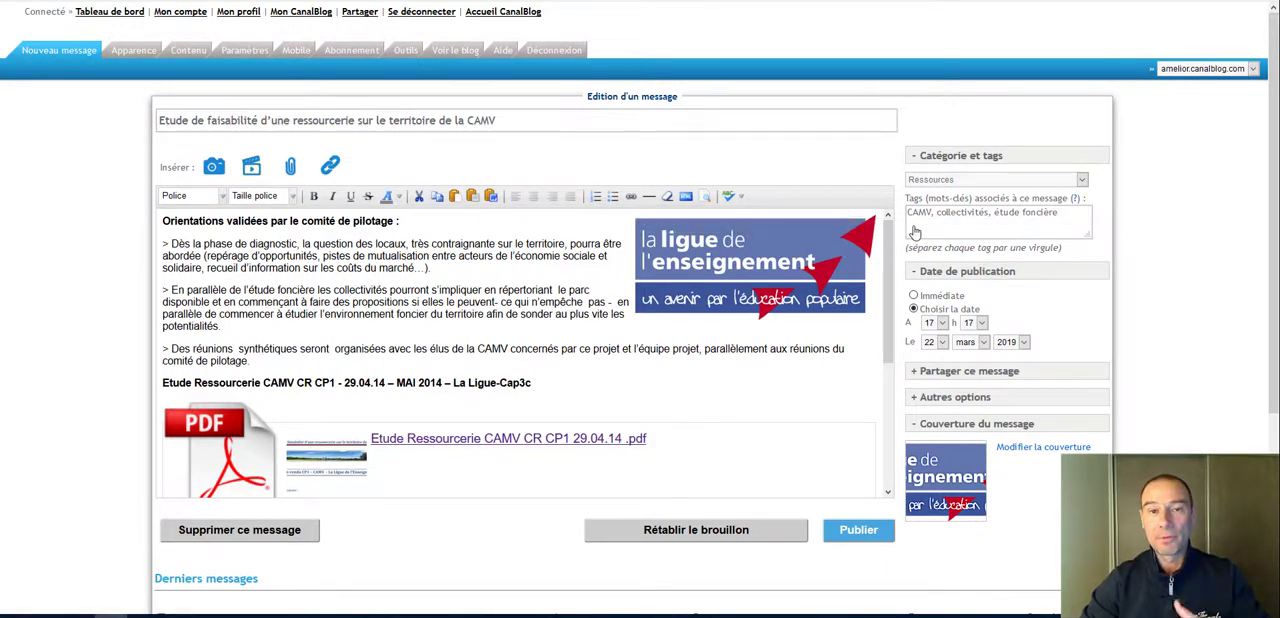
Step: Try the Originale size on the "la ligue de l'enseignement" image and set it back to Moyenne
mouse_move(862, 234)
click(912, 229)
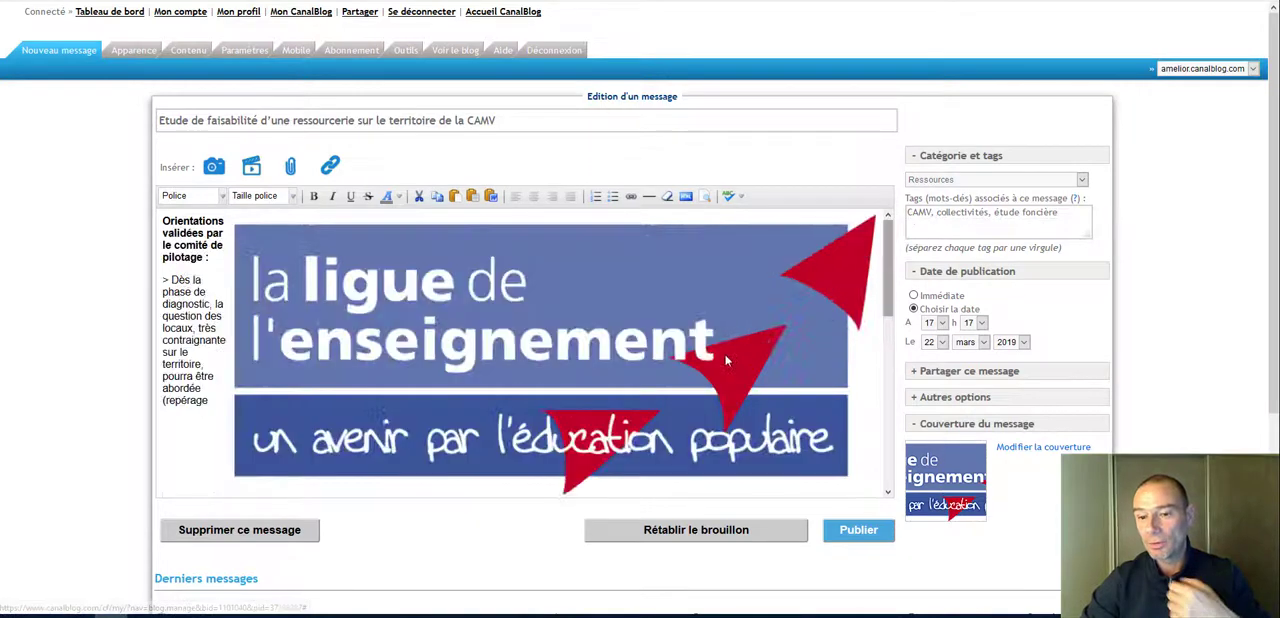
mouse_move(641, 349)
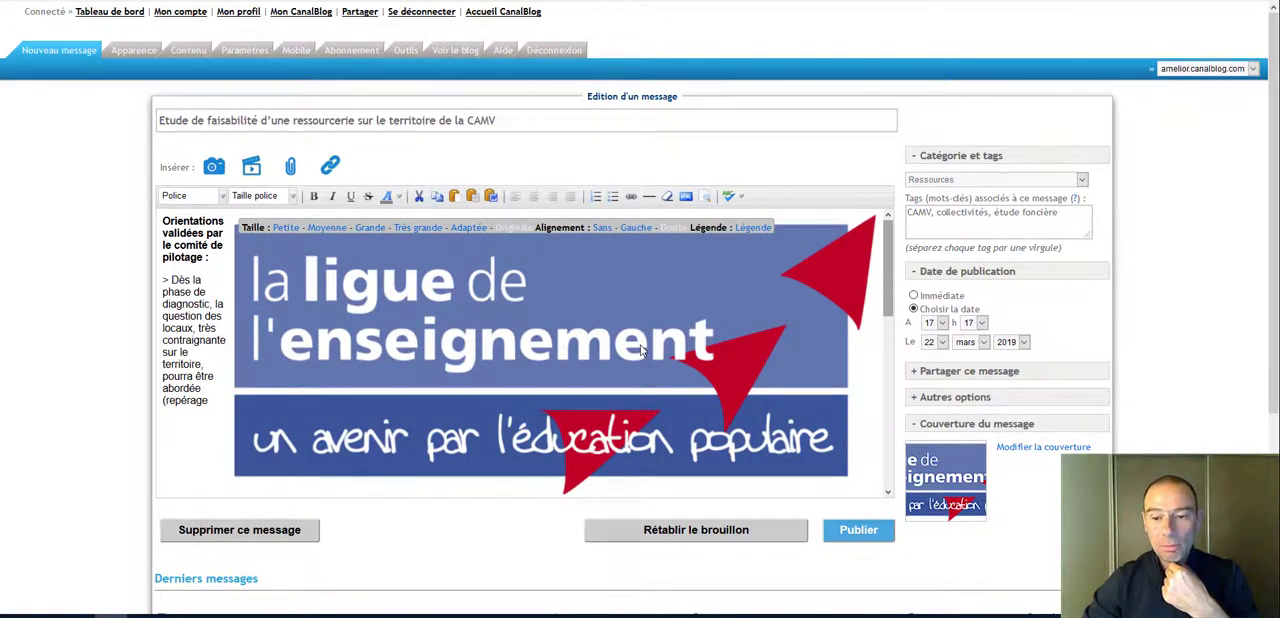
click(318, 228)
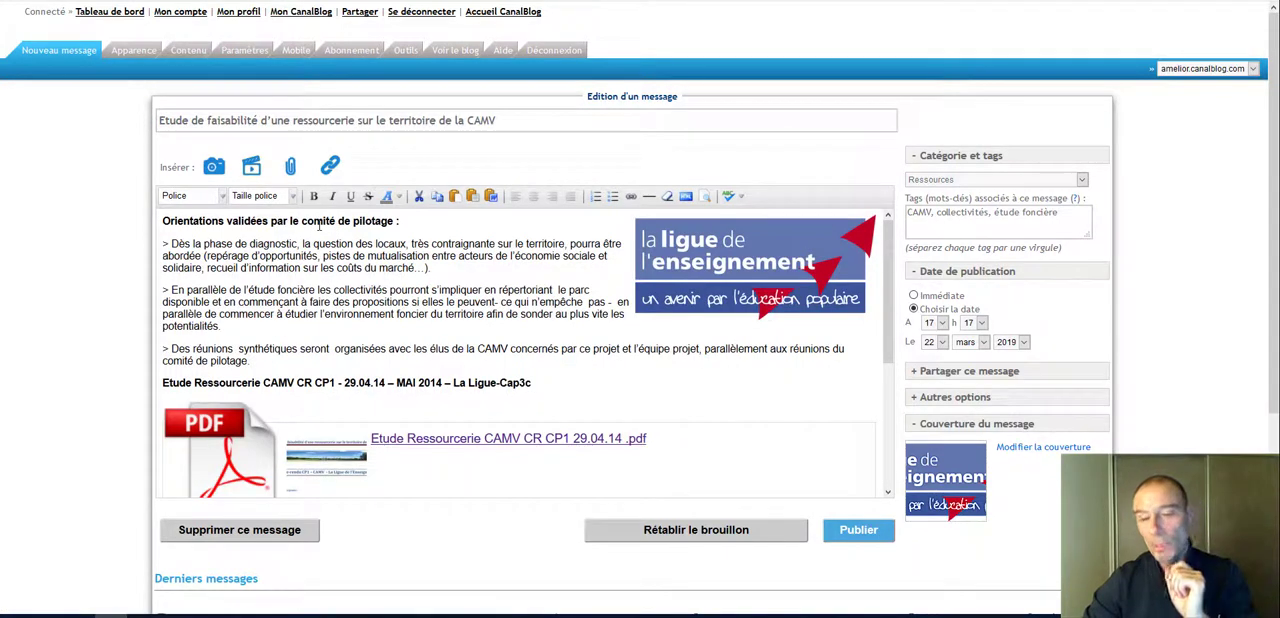
Step: Align the "la ligue de l'enseignement" image to Gauche and give it the caption "logo de la ligue de l'enseignement", shown on mouse-over
mouse_move(684, 274)
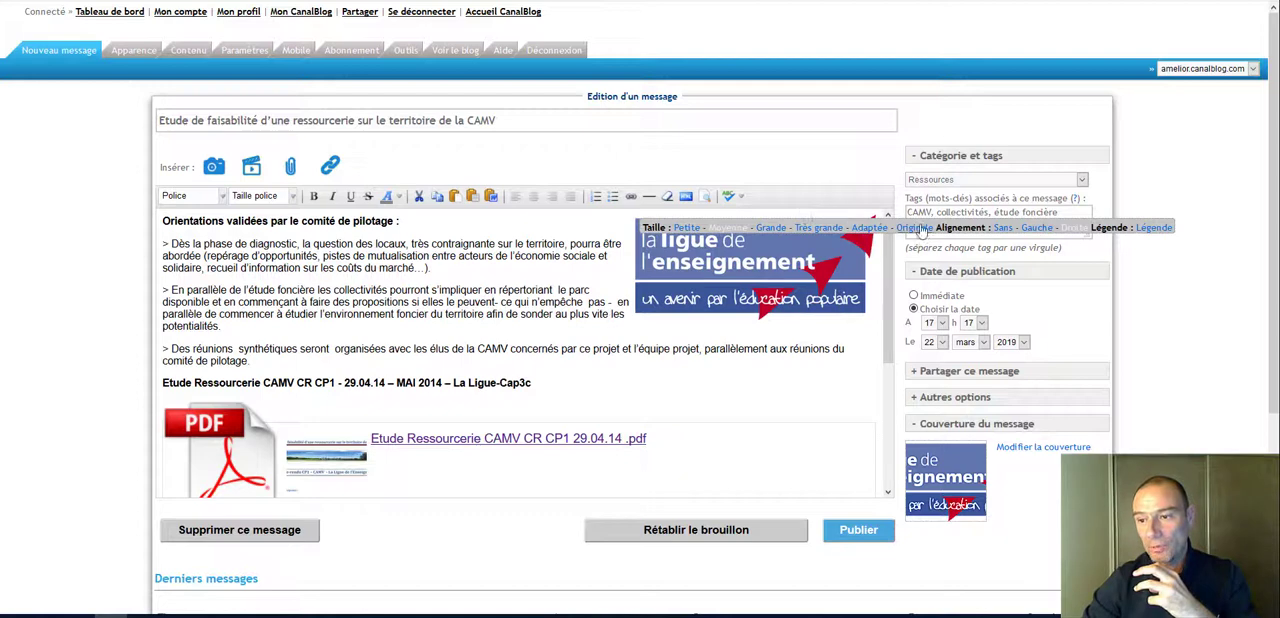
click(1037, 228)
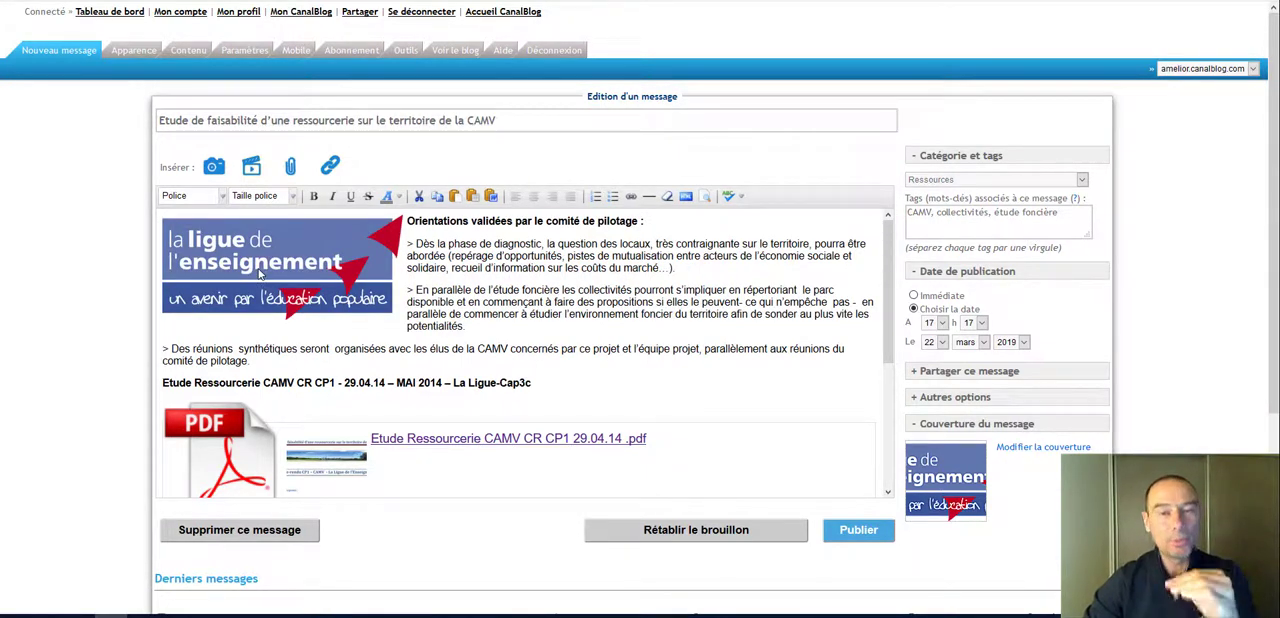
mouse_move(260, 273)
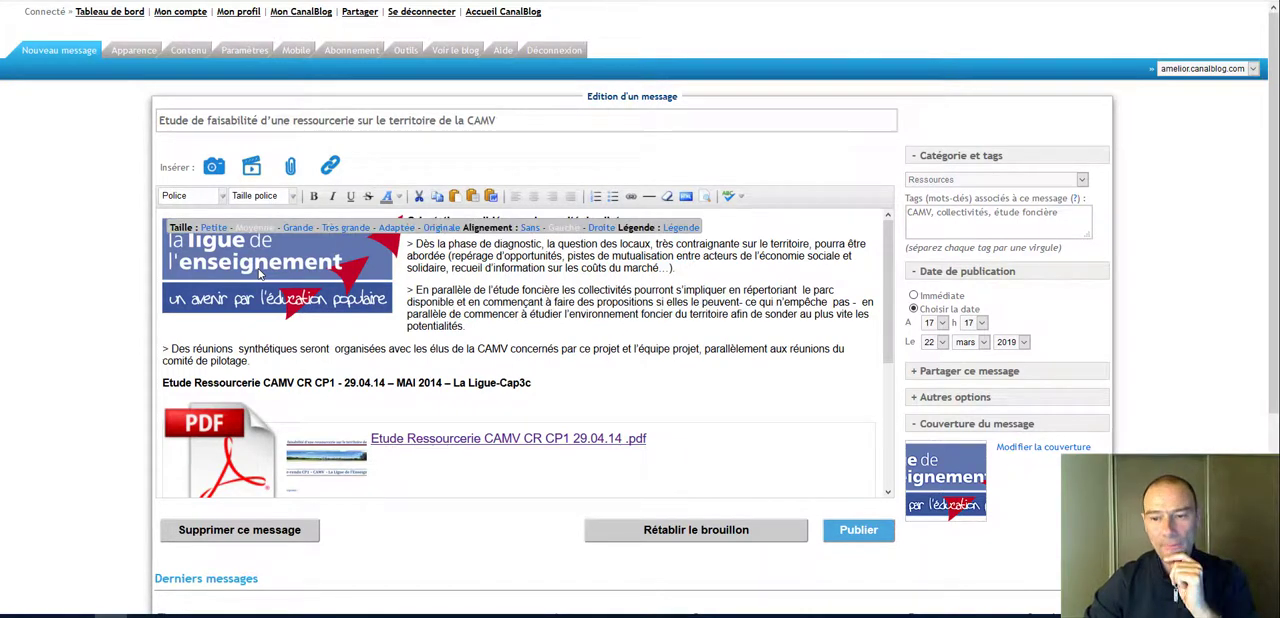
click(686, 228)
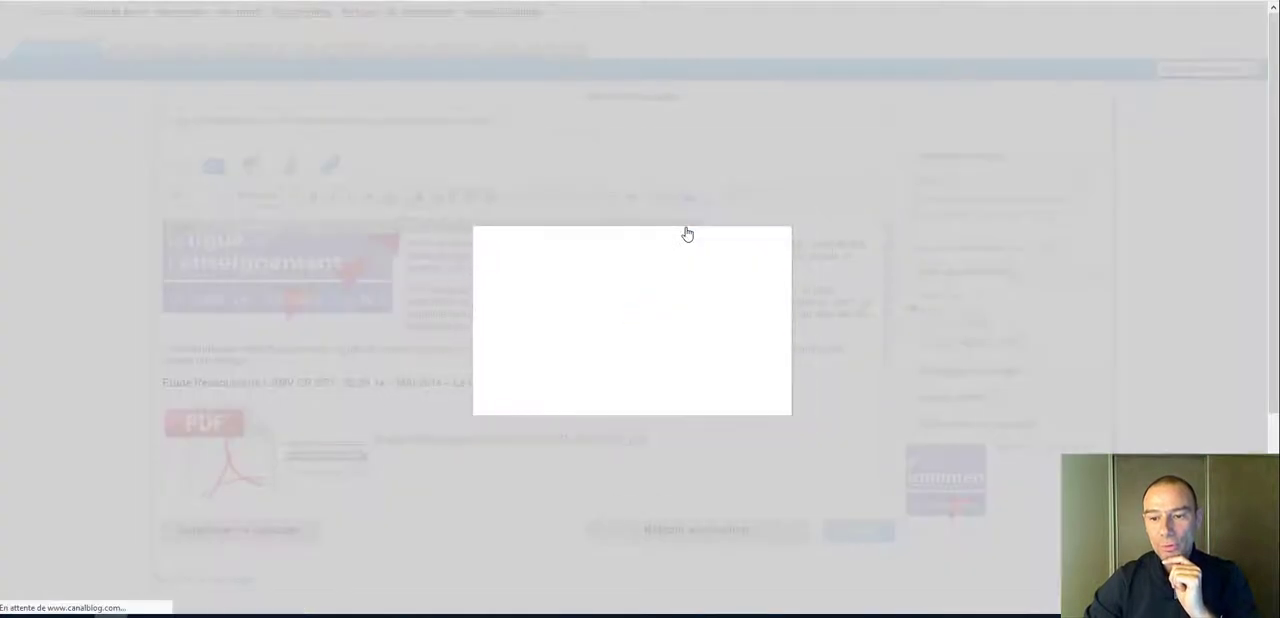
drag(660, 290, 257, 281)
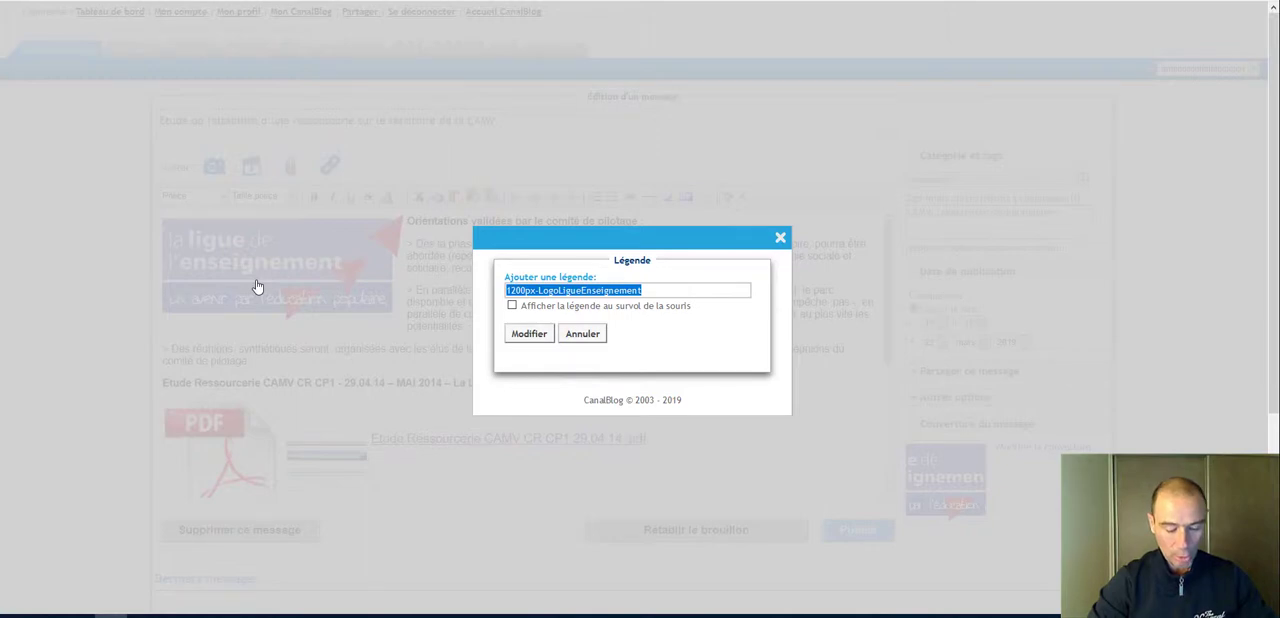
text(logo)
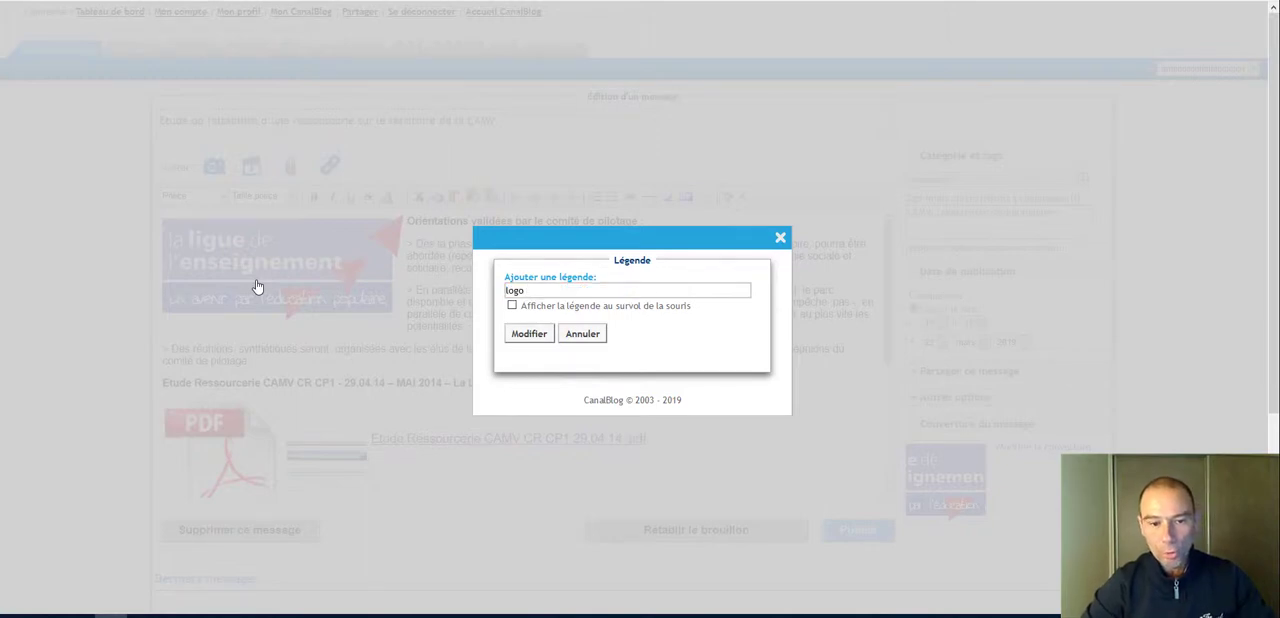
text( de la l)
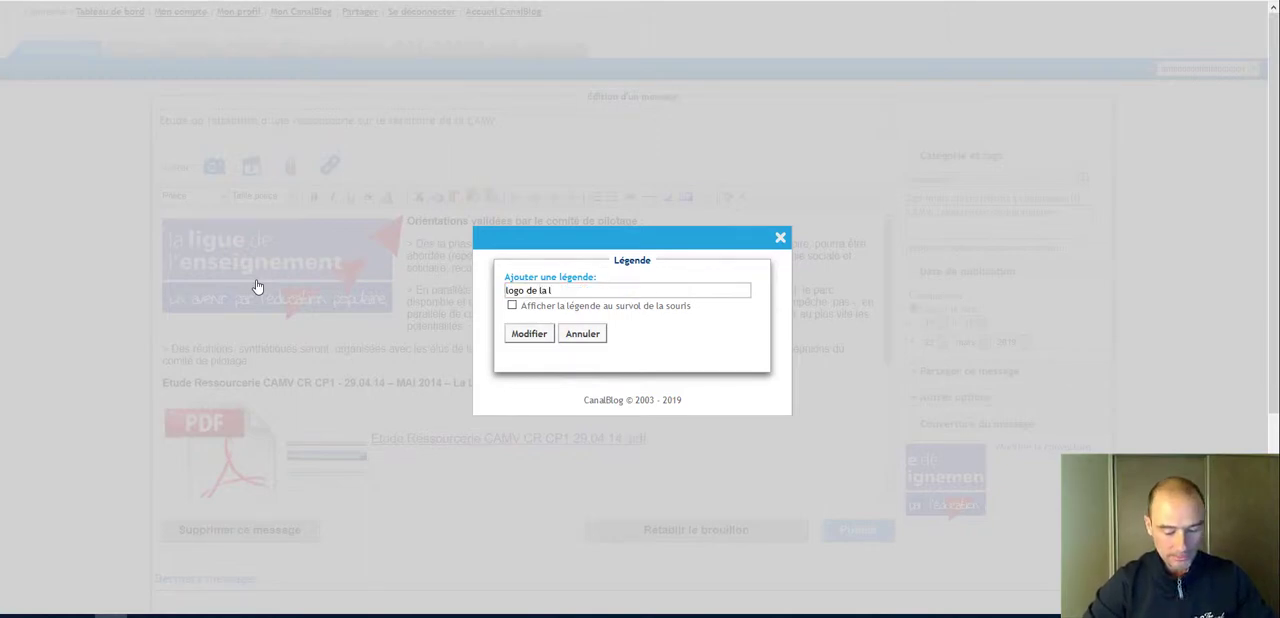
text(igue de l'e)
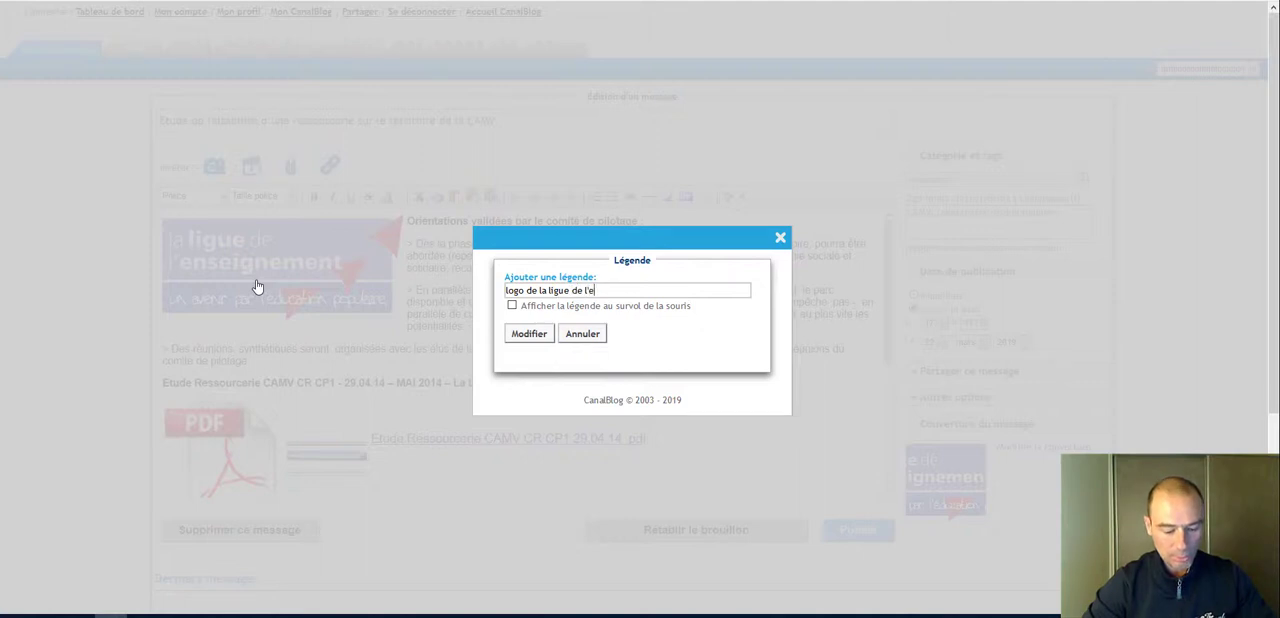
text(nseignement)
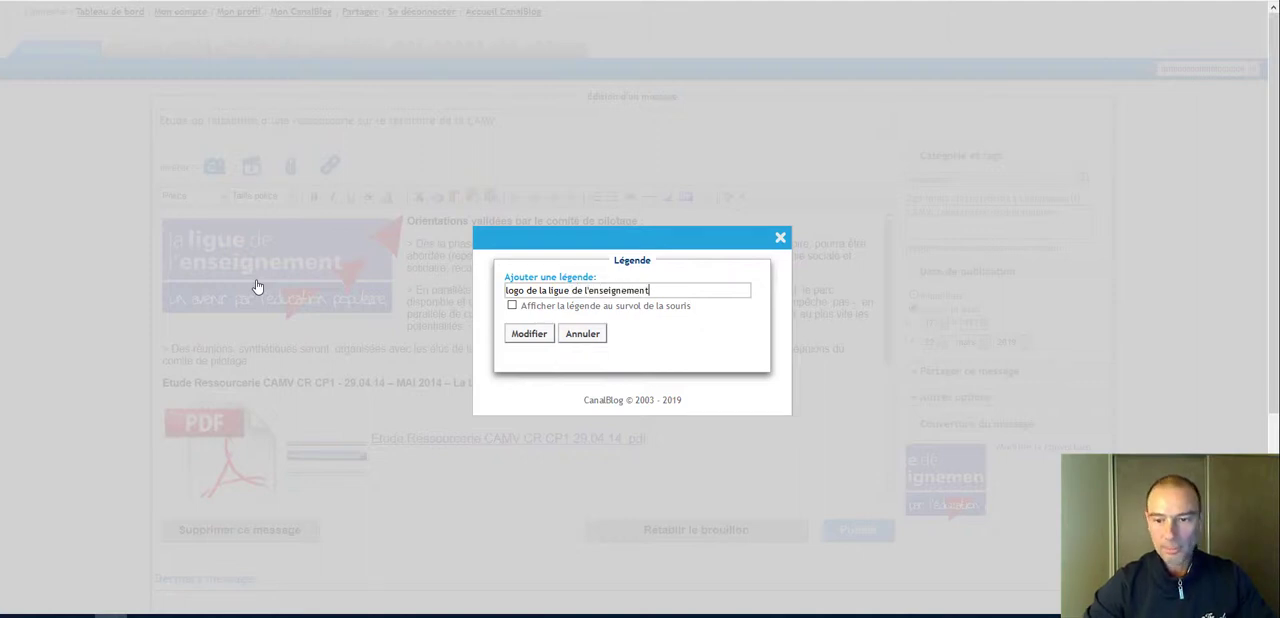
click(512, 306)
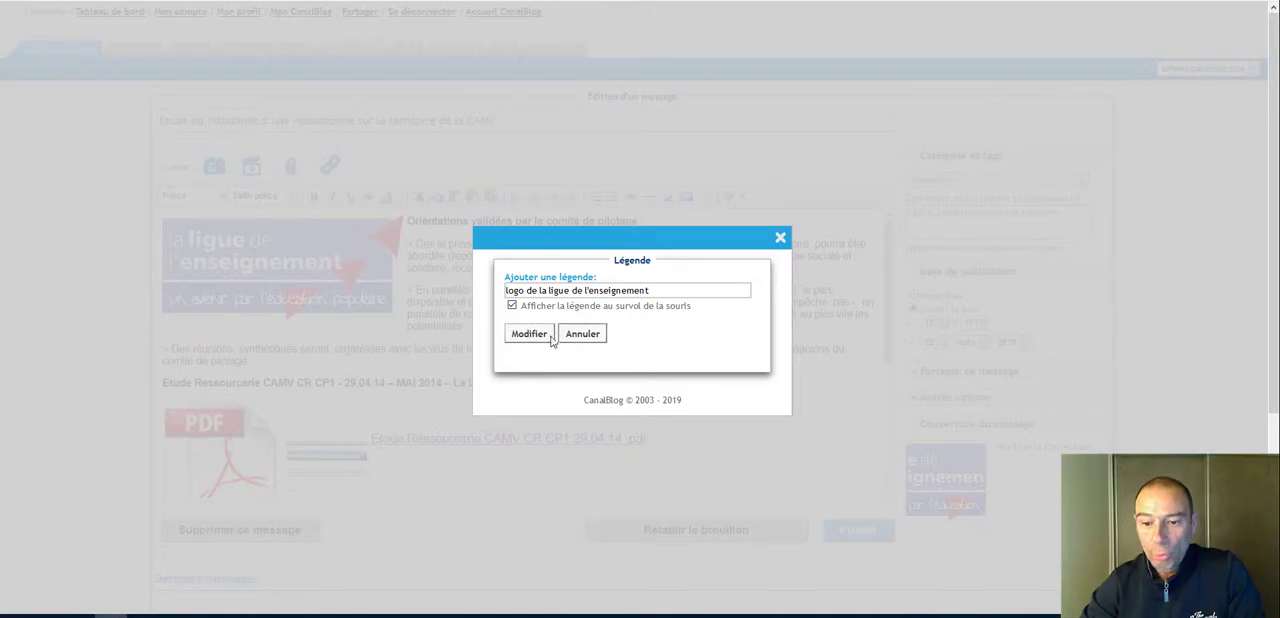
click(547, 336)
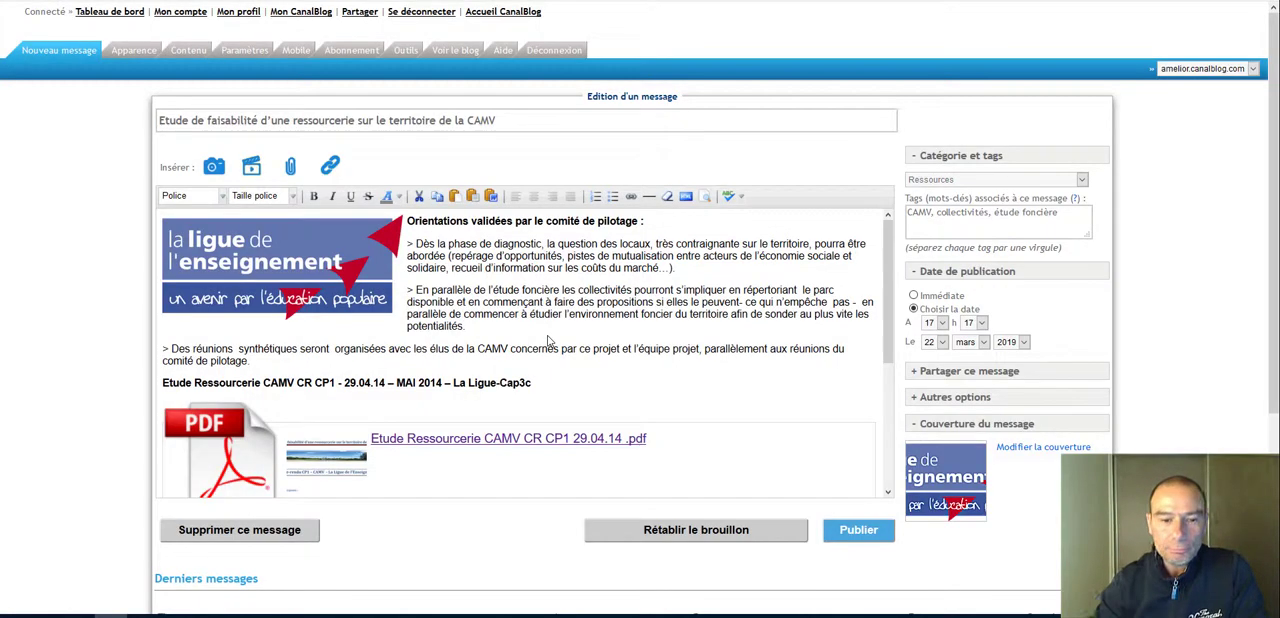
Step: Publish the modified message and reload its page on the blog
click(869, 538)
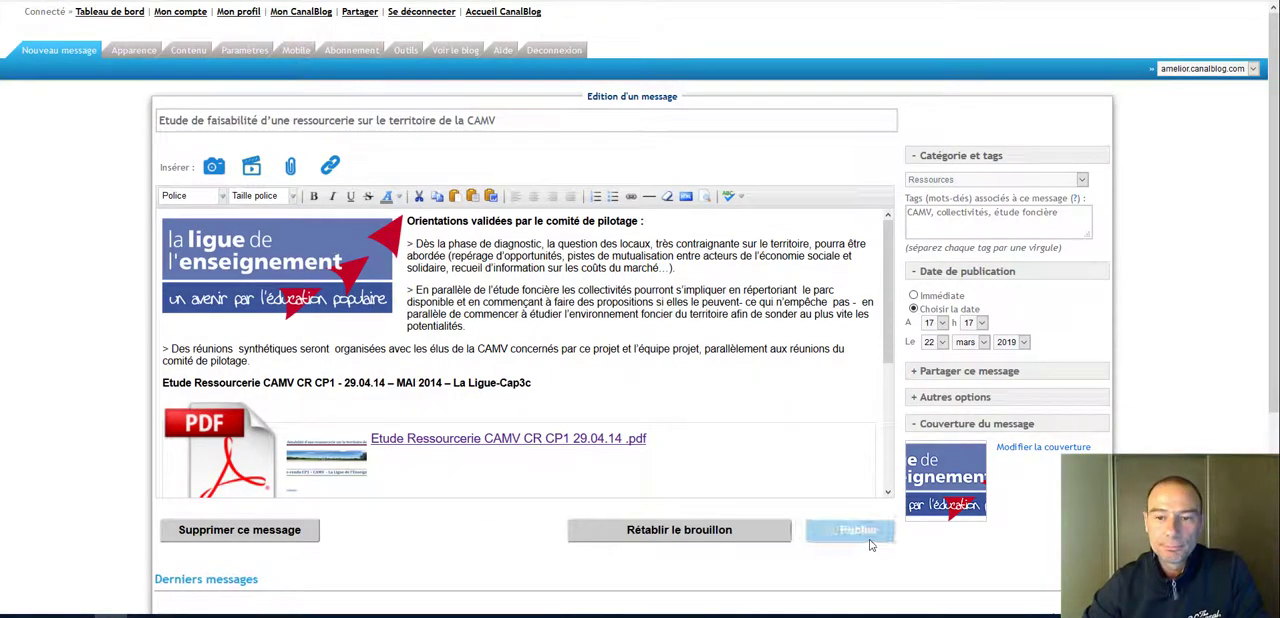
key(ctrl+Tab)
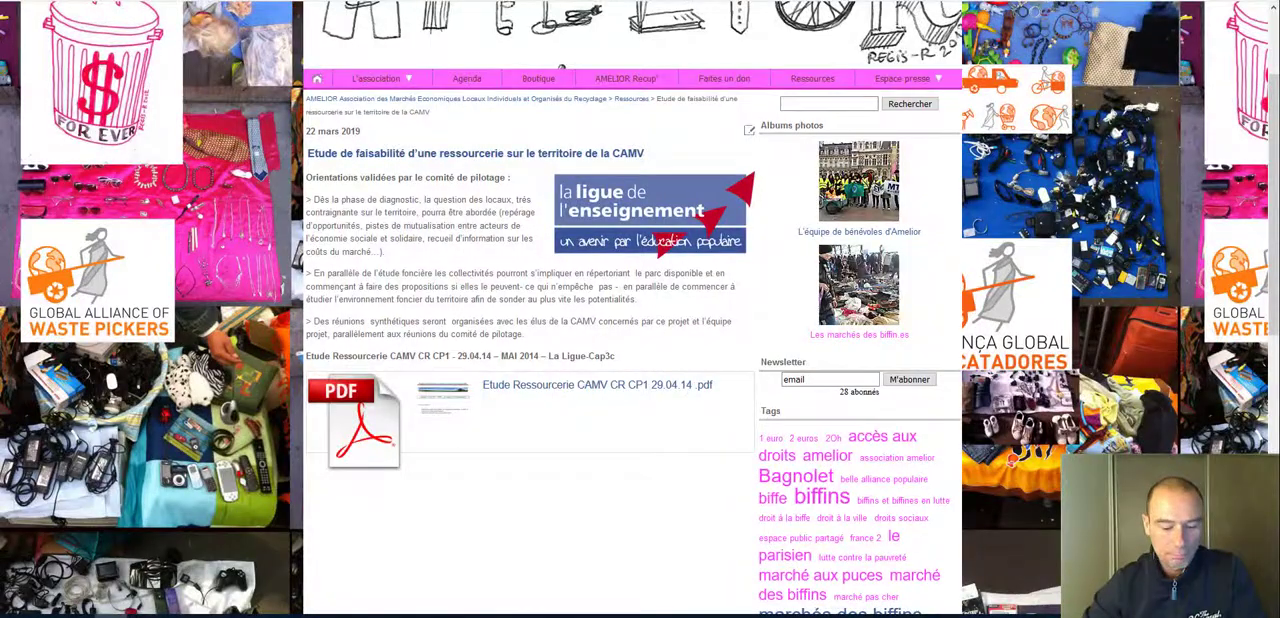
key(F5)
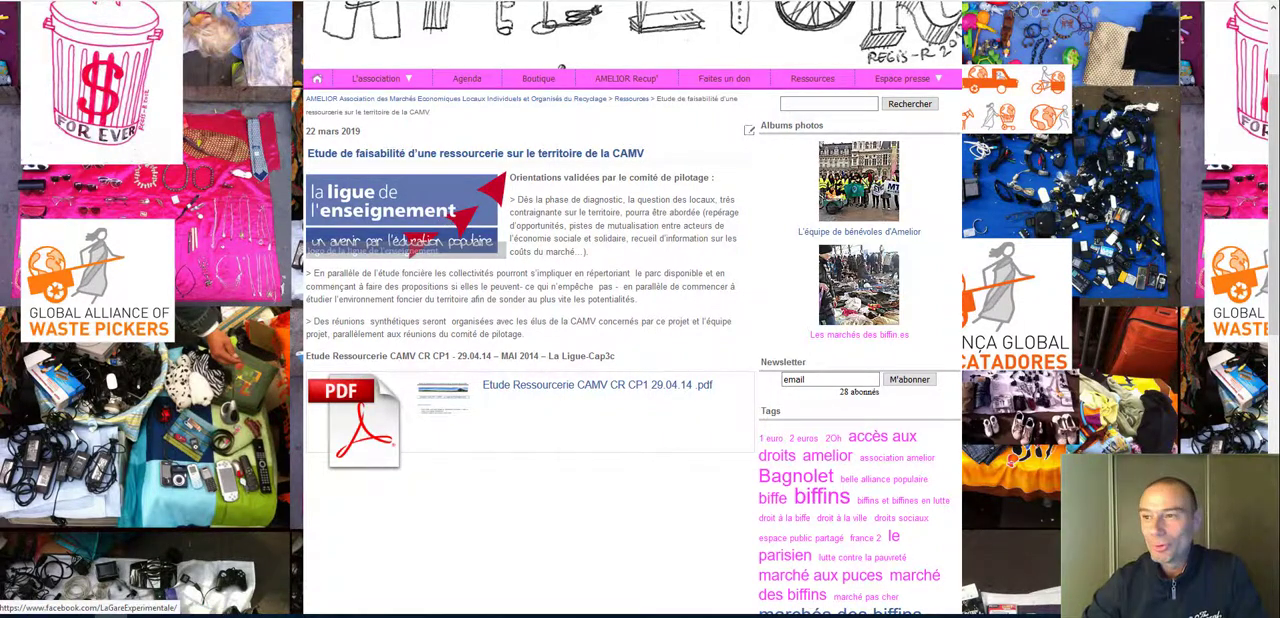
Step: Return to the publication confirmation page and reopen the message for editing from there
key(ctrl+Tab)
key(ctrl+Tab)
key(ctrl+Tab)
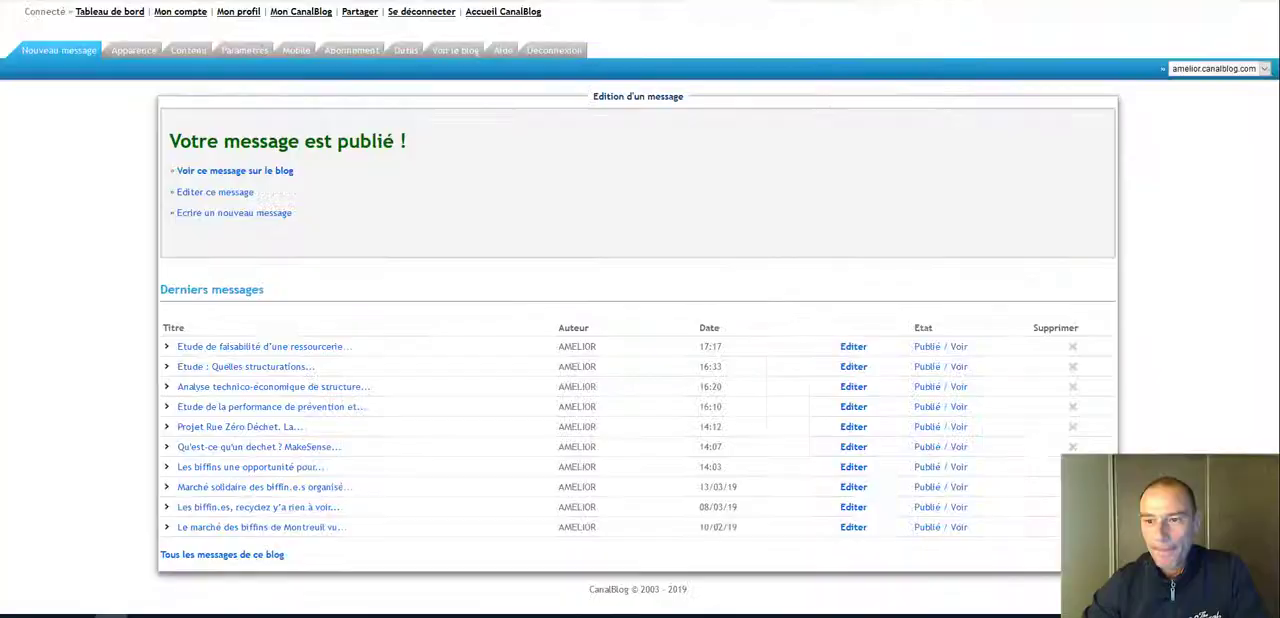
key(ctrl+Tab)
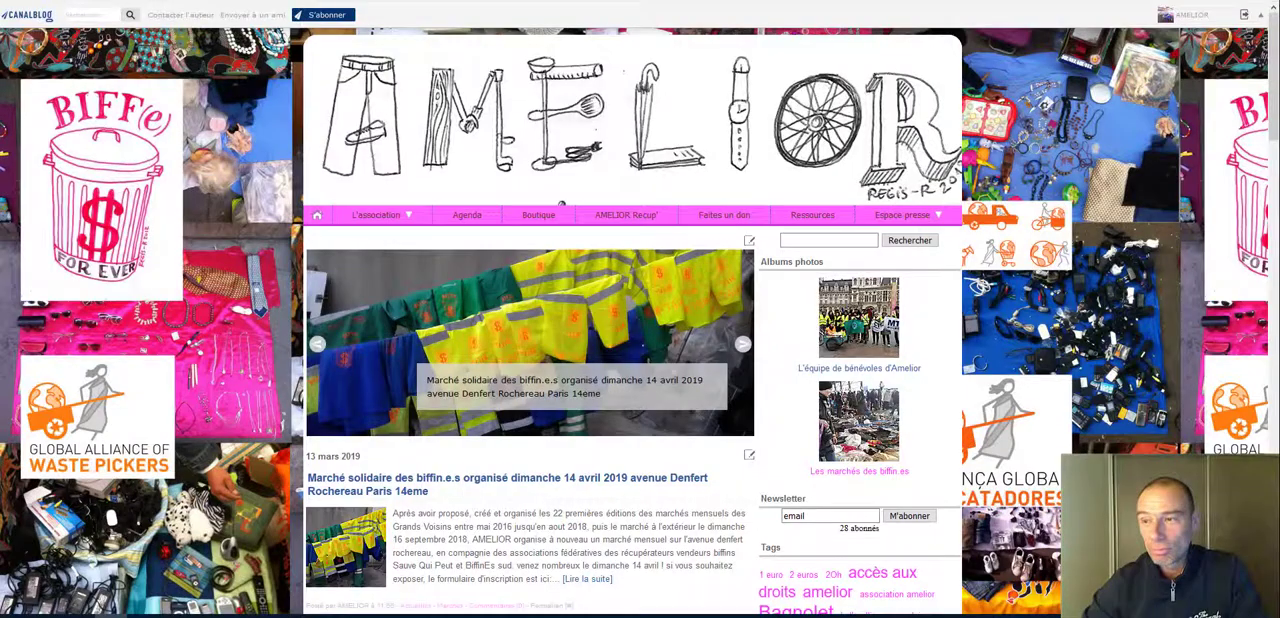
key(ctrl+Tab)
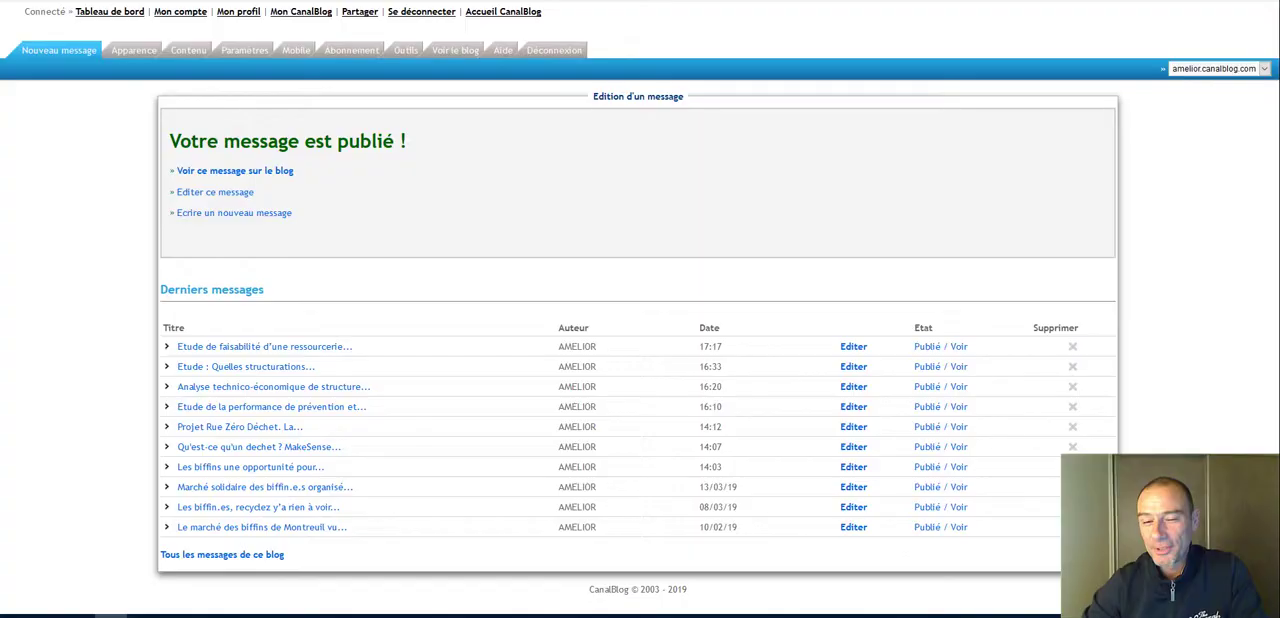
click(214, 194)
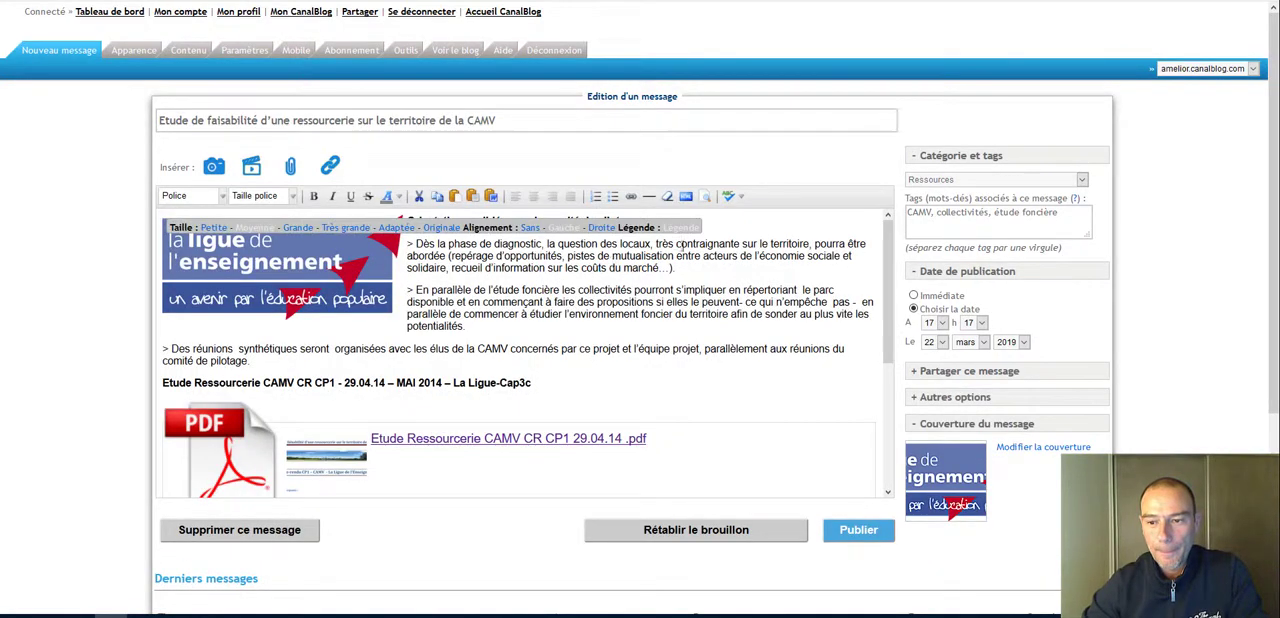
Step: Check the image caption on the message's blog page and open the message for editing from that page
key(ctrl+Tab)
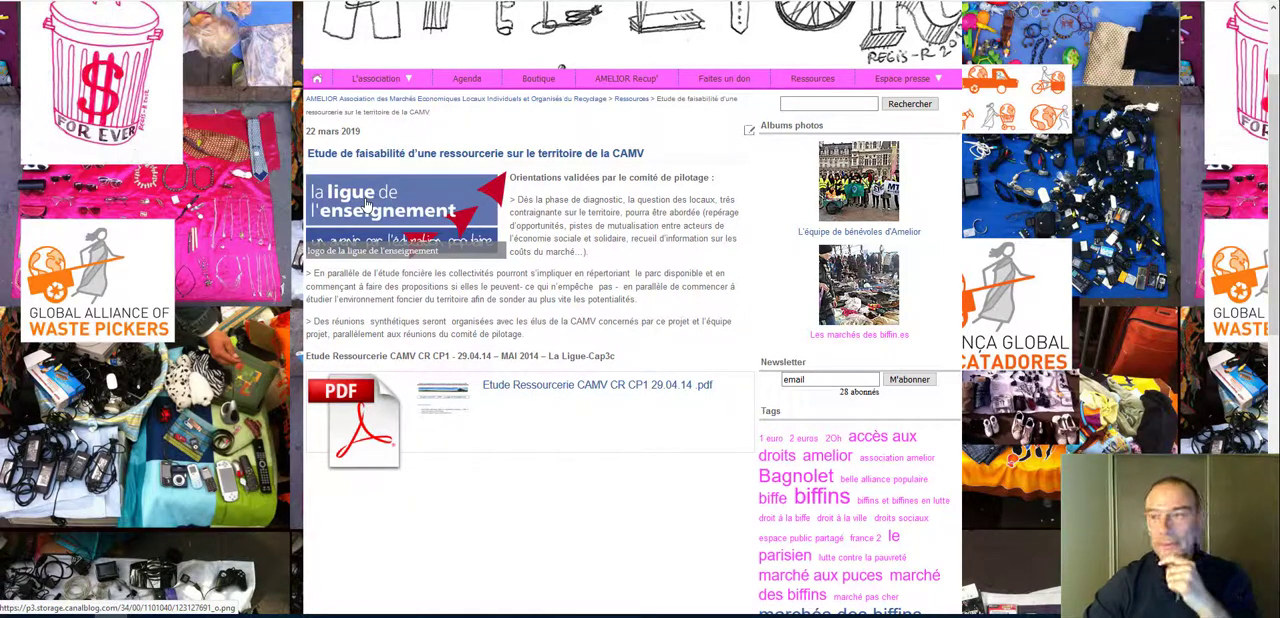
click(300, 2)
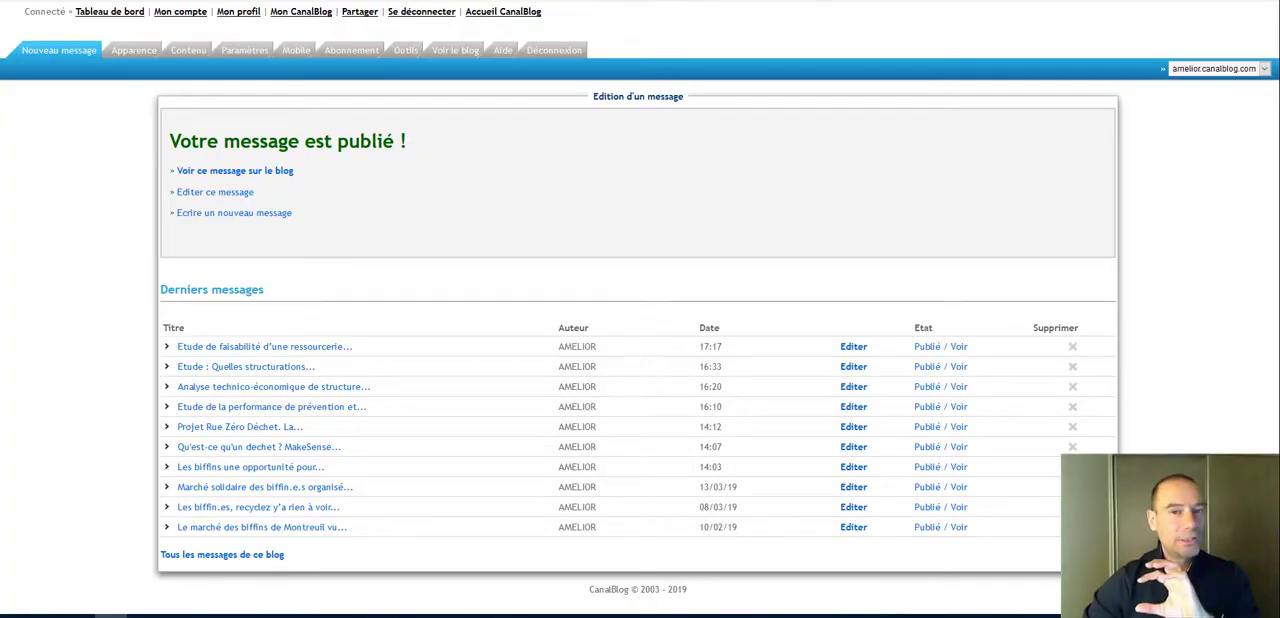
key(ctrl+Tab)
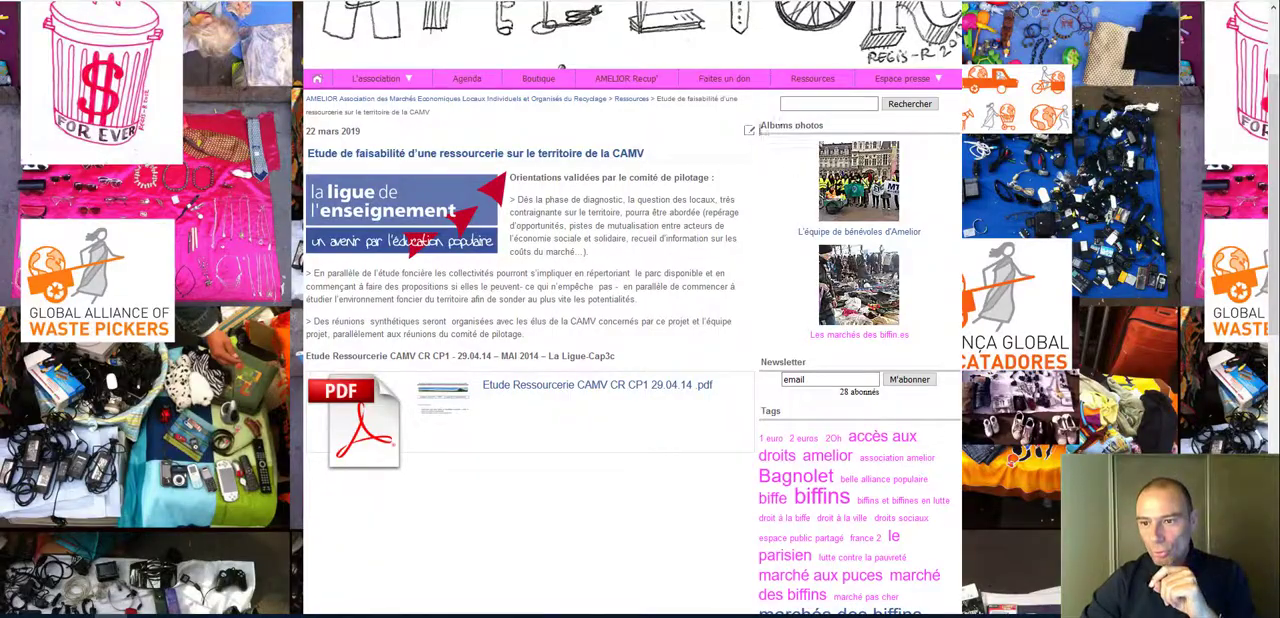
click(750, 133)
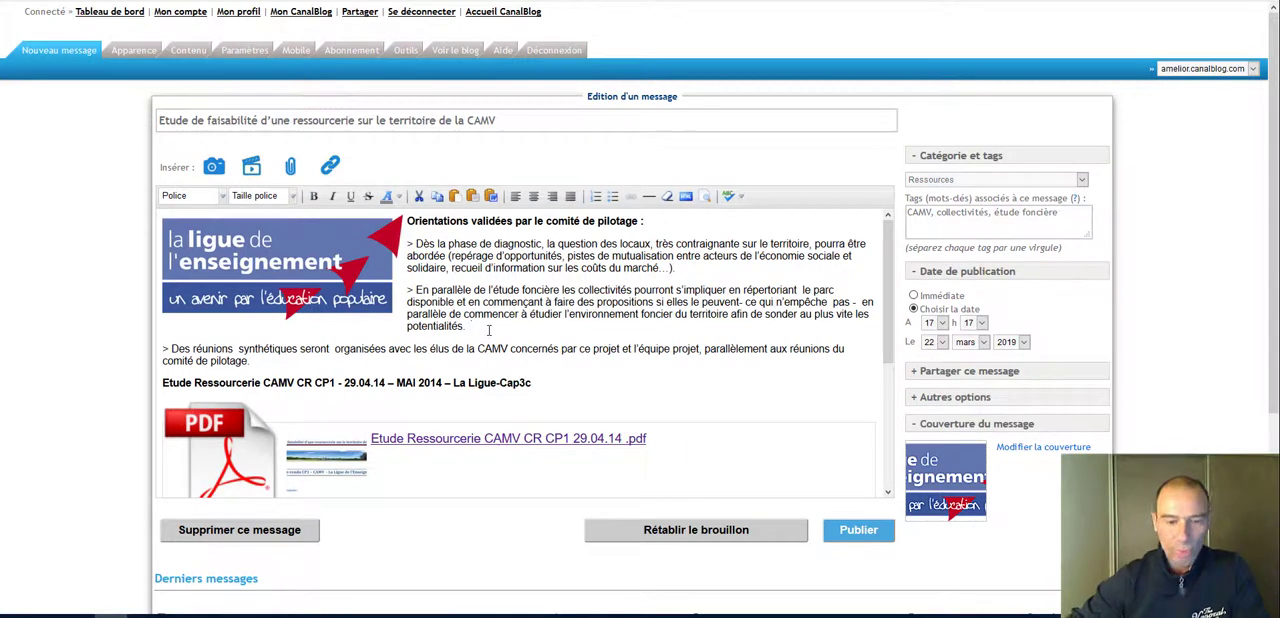
Step: Add an empty line after the "potentialités" paragraph and start inserting an image from the blog's "_Images hors albums dans des m..." source
key(Return)
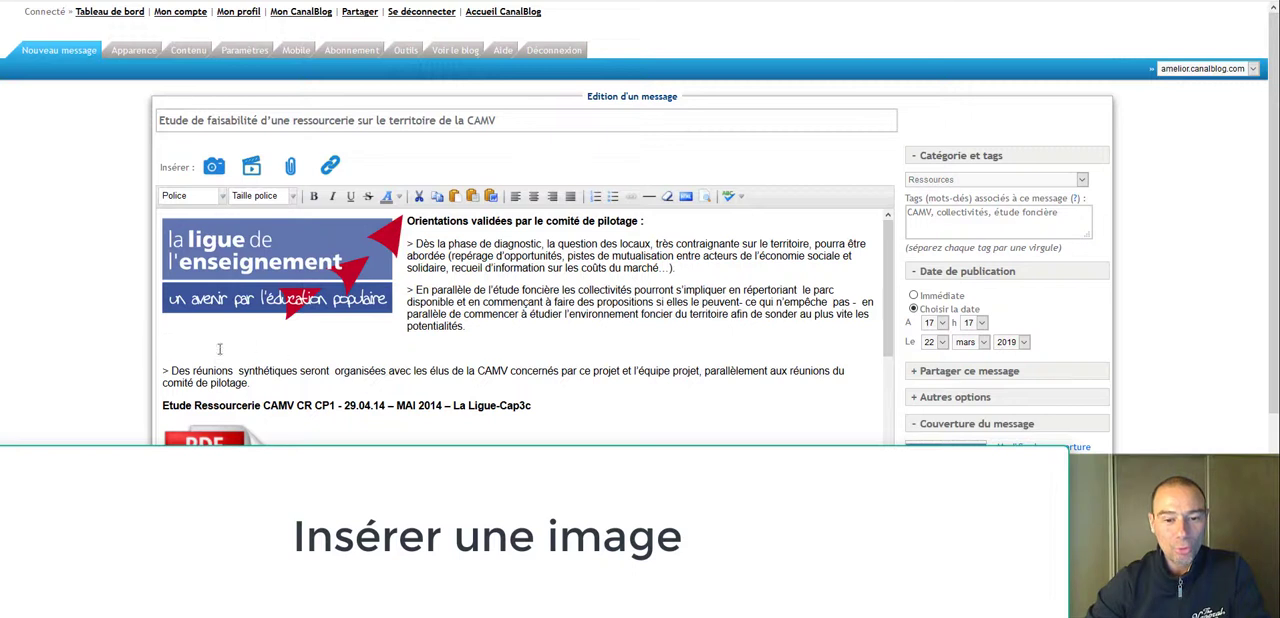
click(212, 168)
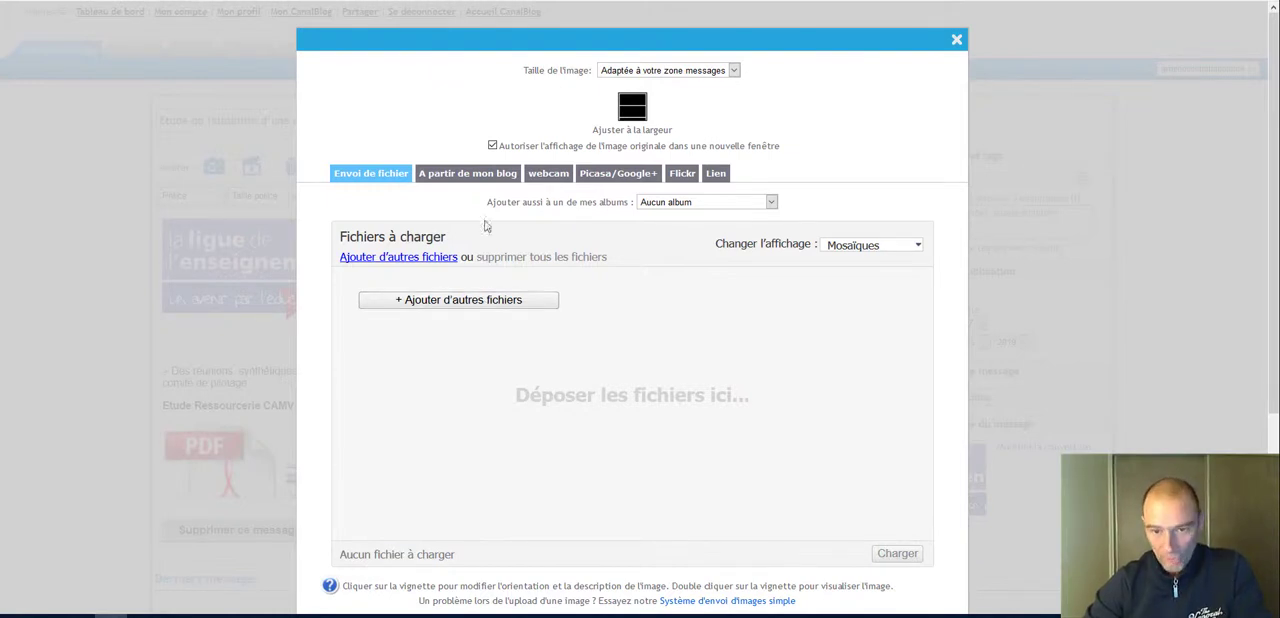
click(472, 178)
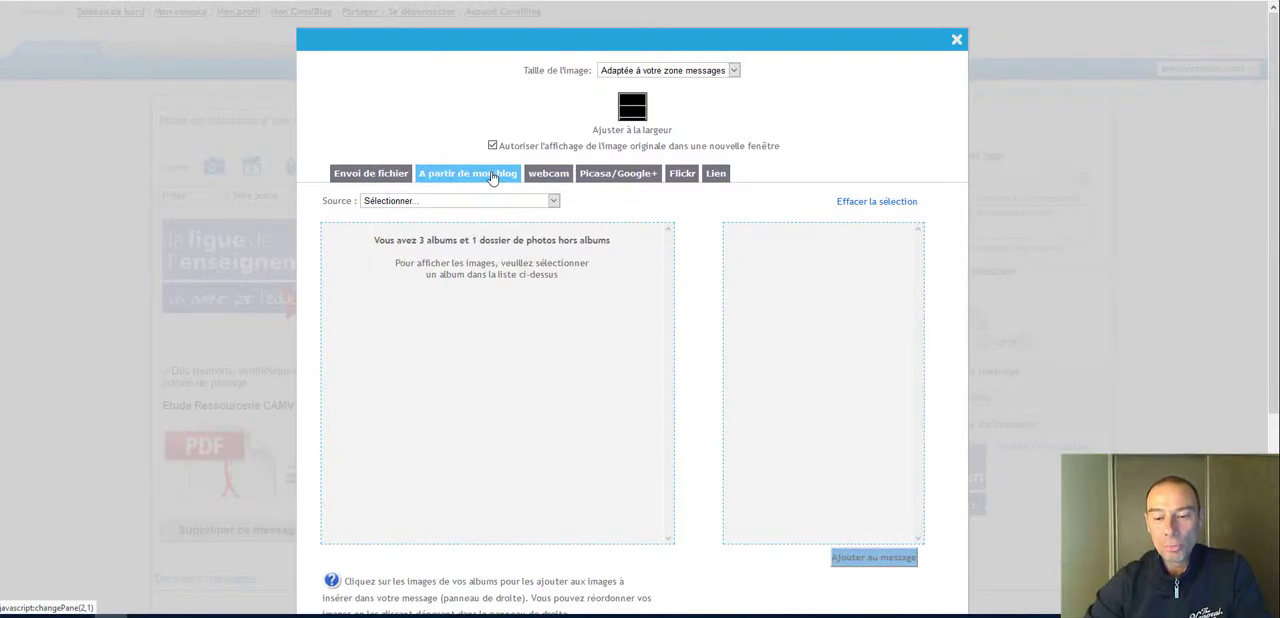
click(552, 201)
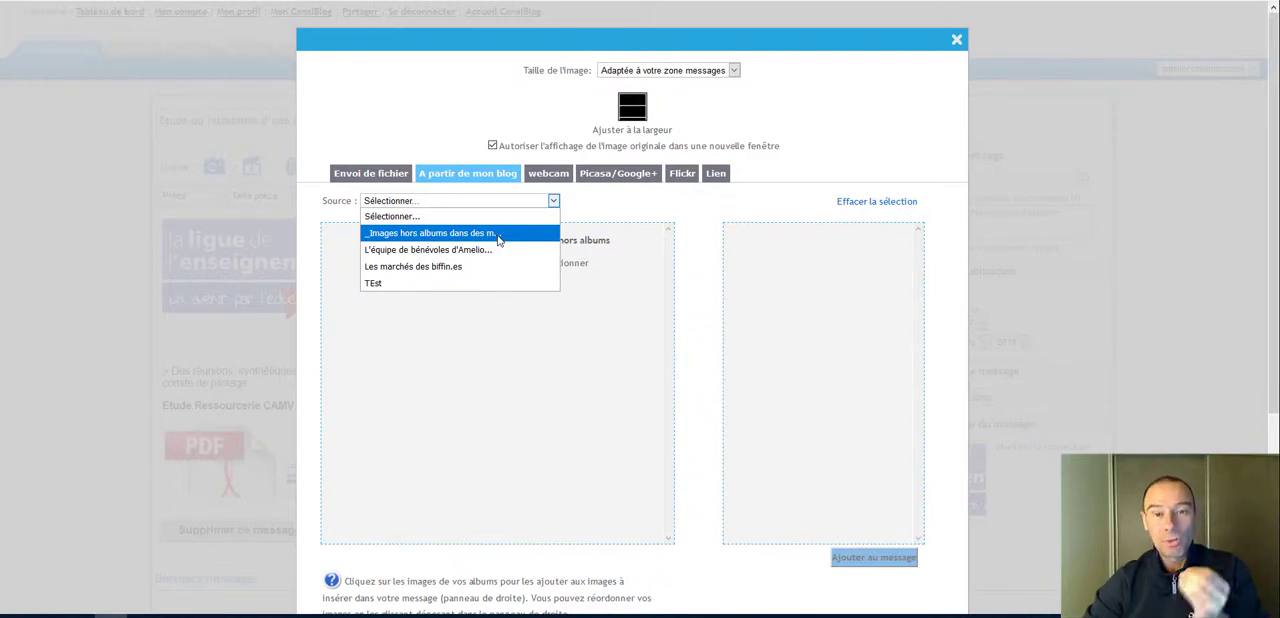
click(498, 234)
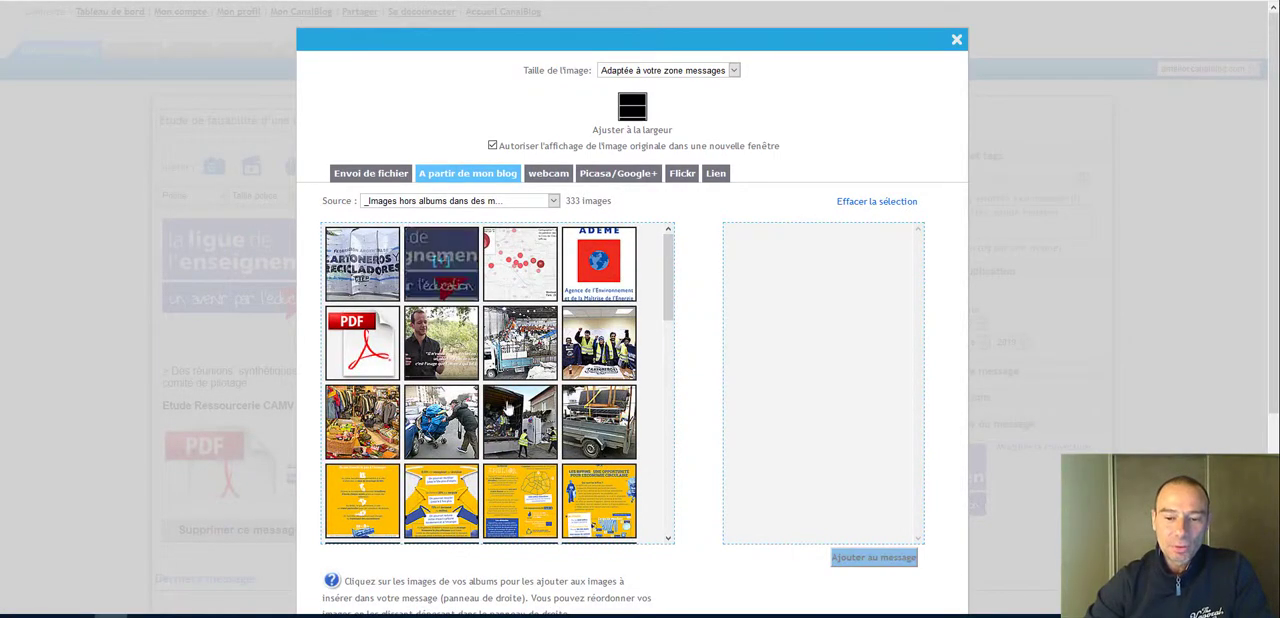
drag(667, 279, 673, 249)
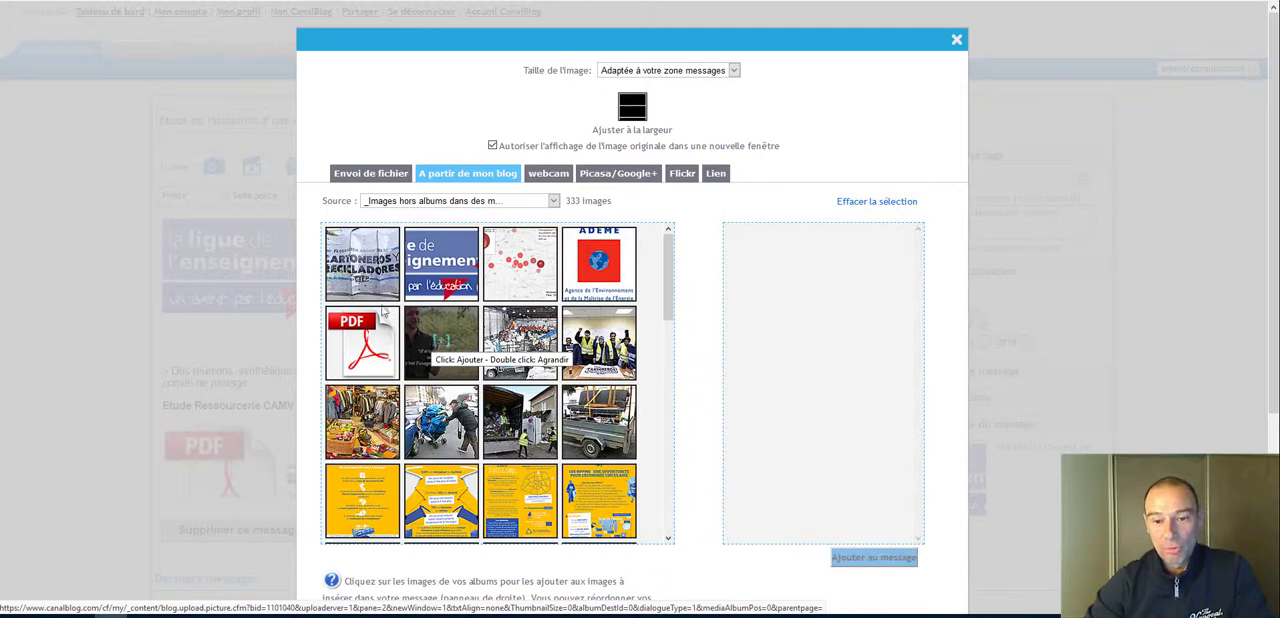
Step: Select the "Cartoneros y Recicladores" banner, the red-dot map and the PDF icon, adding the truck photo and removing it again
click(349, 263)
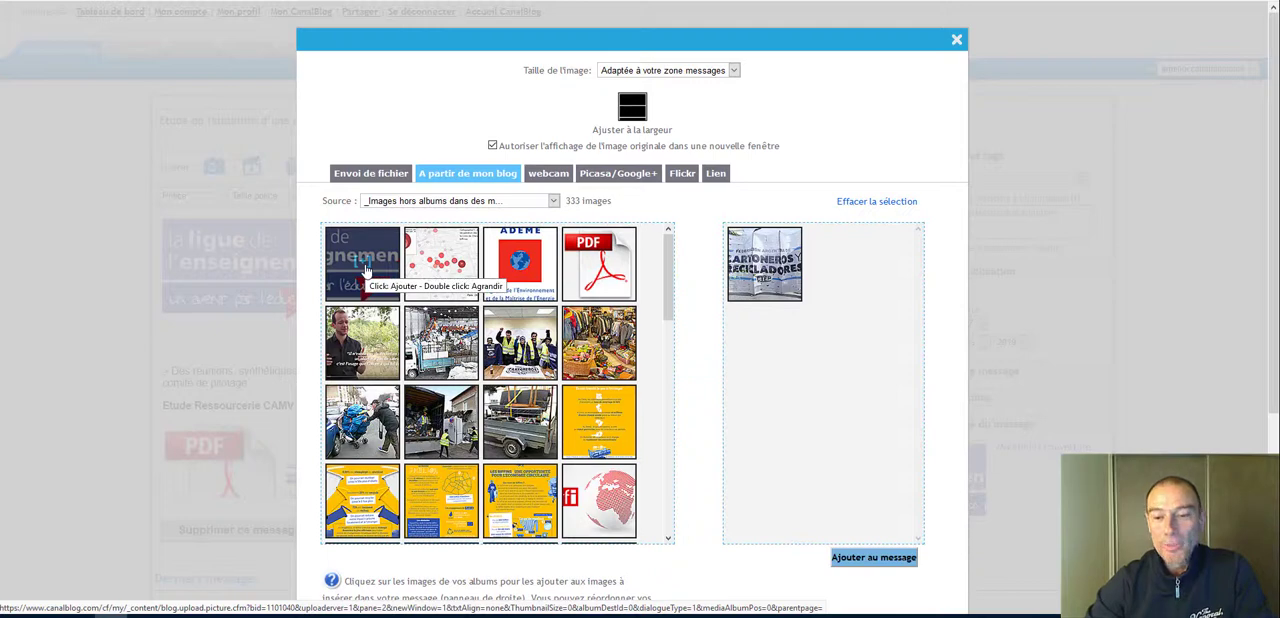
click(438, 266)
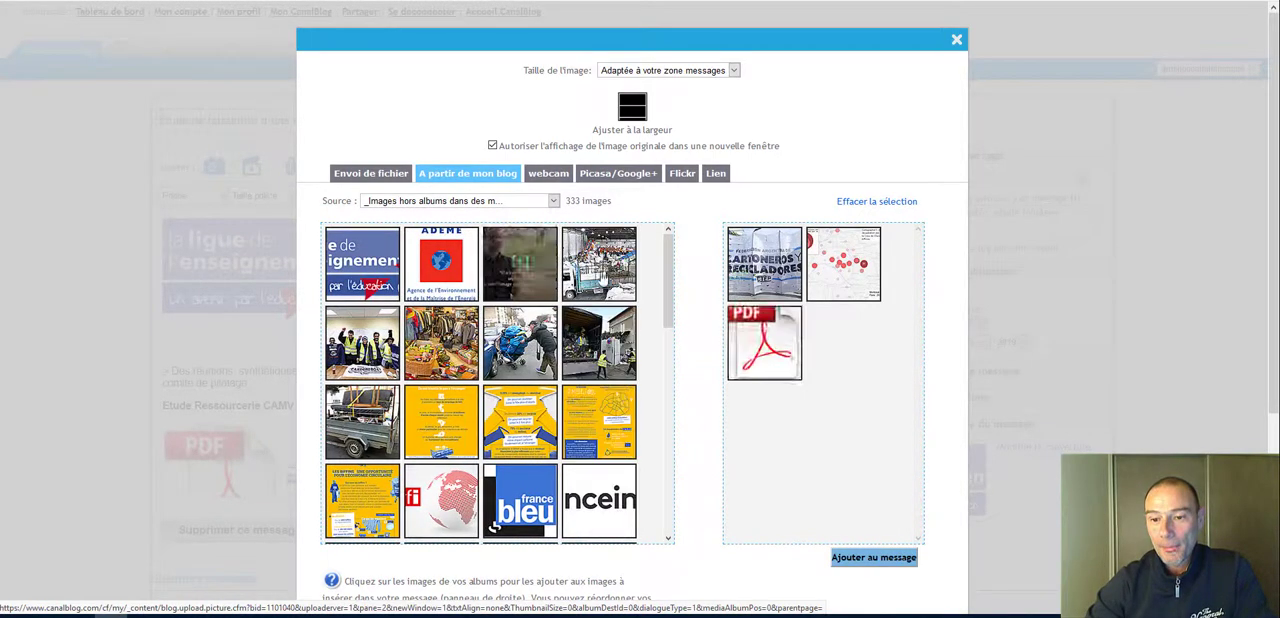
click(598, 264)
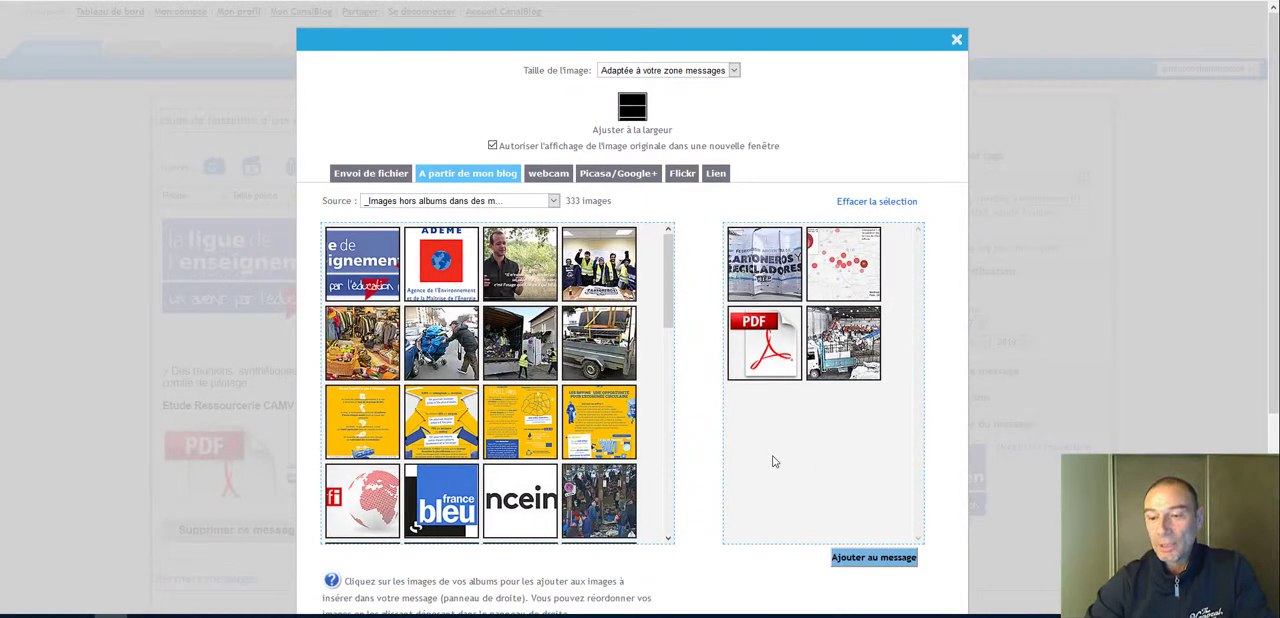
click(846, 345)
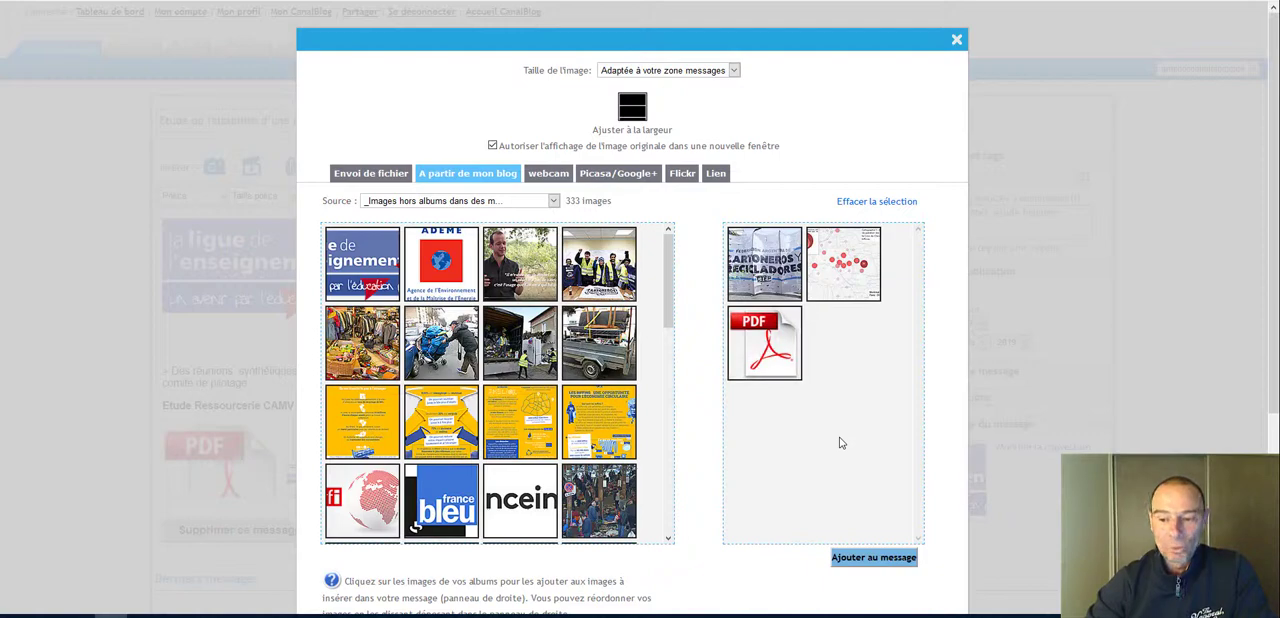
Step: Add the three selected images to the message and publish it
click(876, 558)
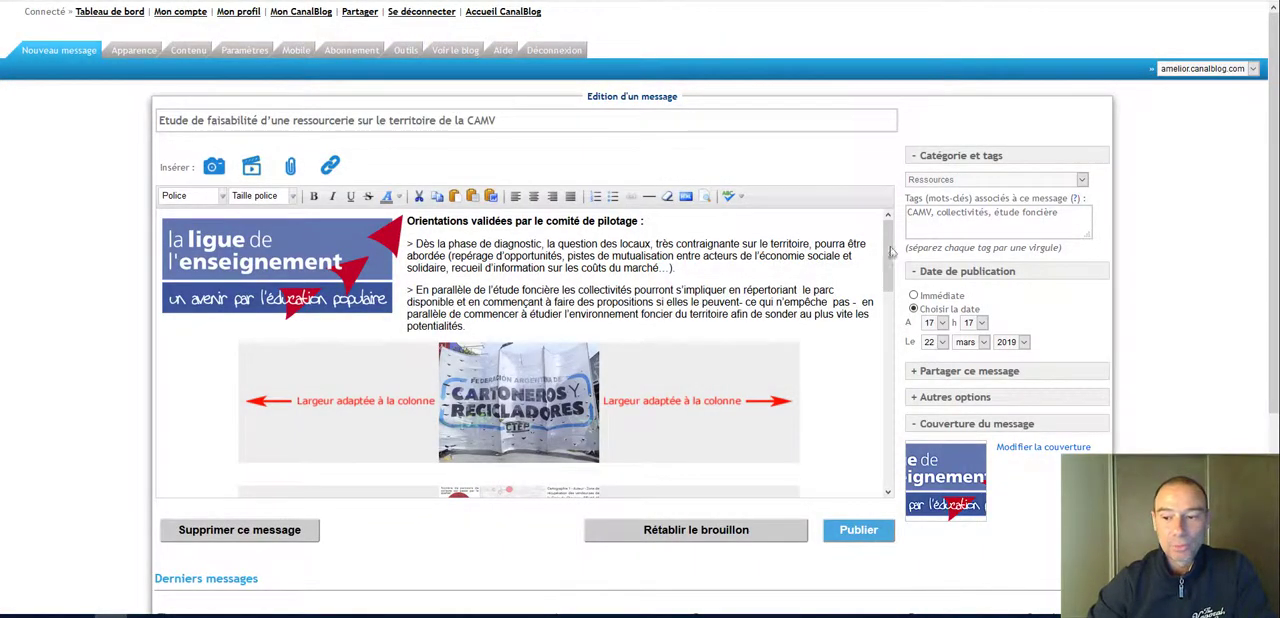
mouse_move(891, 252)
mouse_down()
mouse_move(884, 342)
mouse_move(890, 262)
mouse_up()
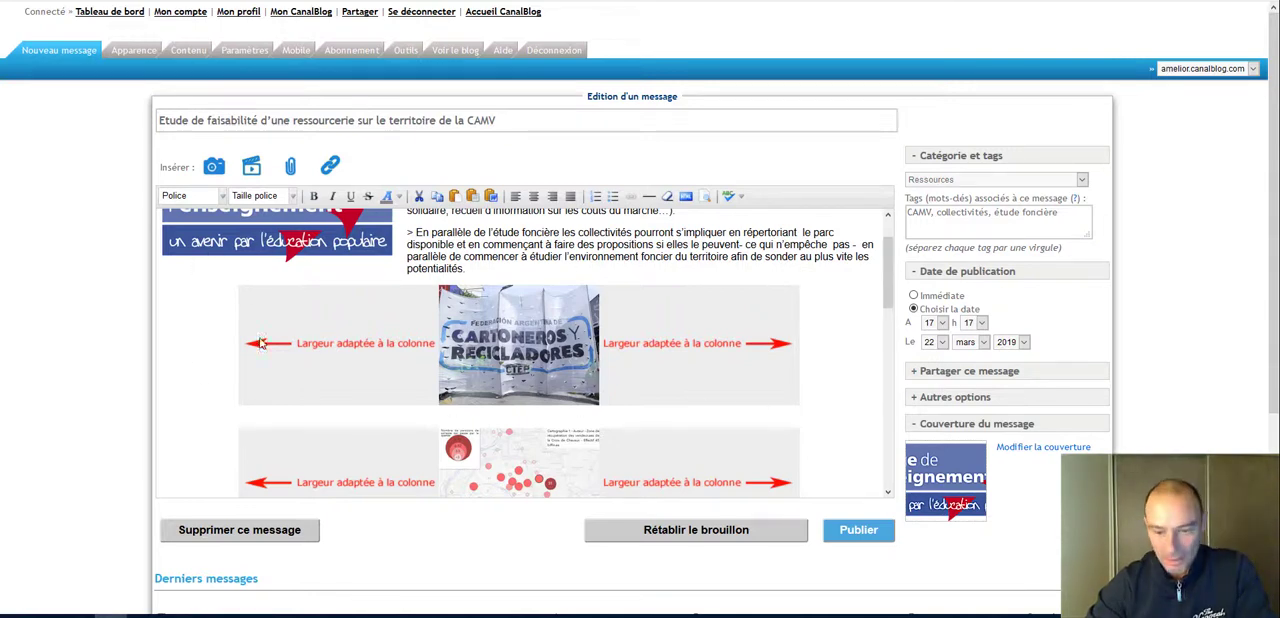
click(858, 530)
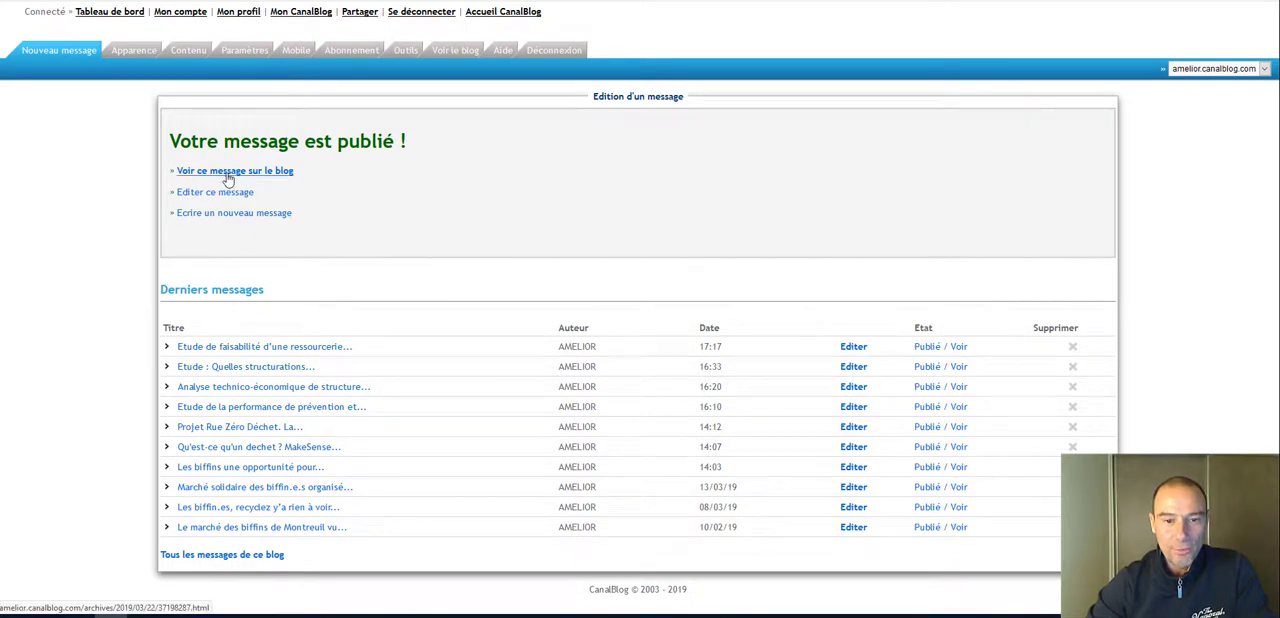
Step: Check the added images on the message's blog page and reopen the message for editing from that page
click(227, 174)
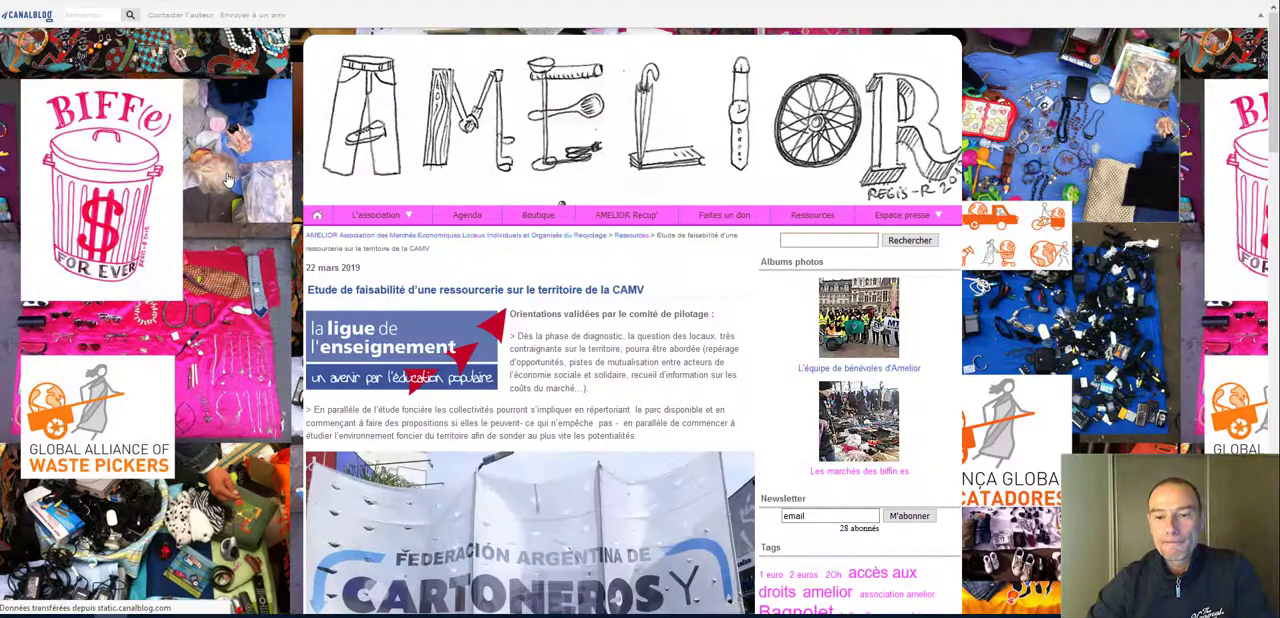
scroll(793, 297, down, 5)
scroll(794, 300, down, 5)
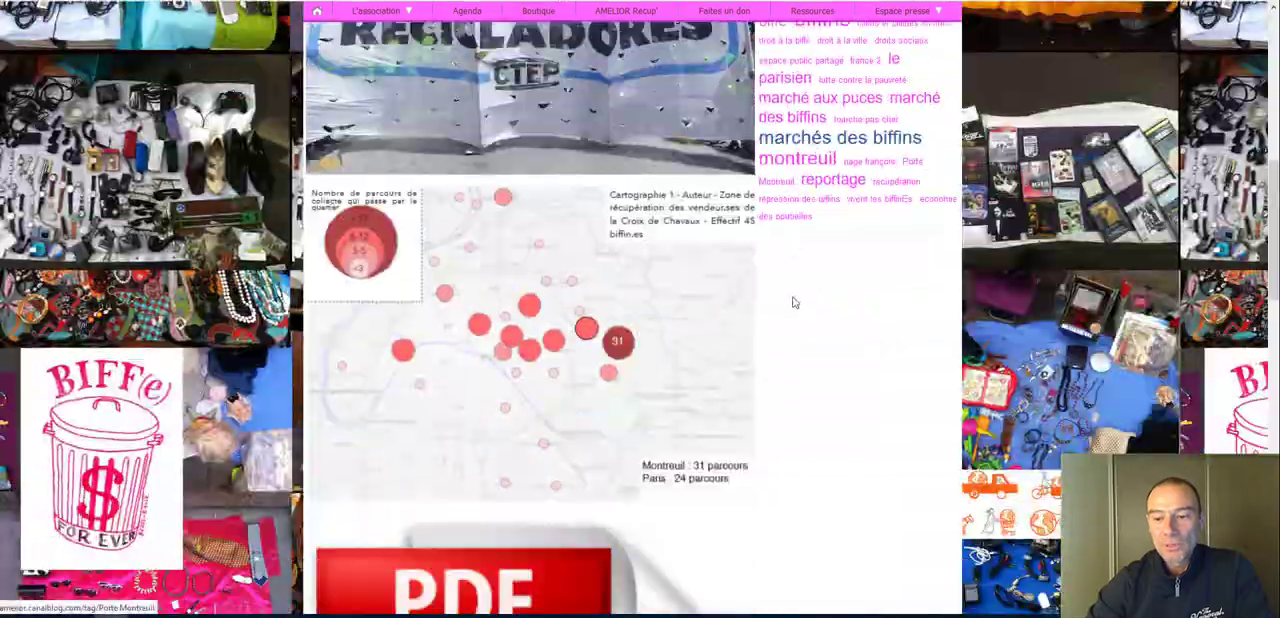
scroll(816, 321, up, 1)
scroll(800, 310, up, 5)
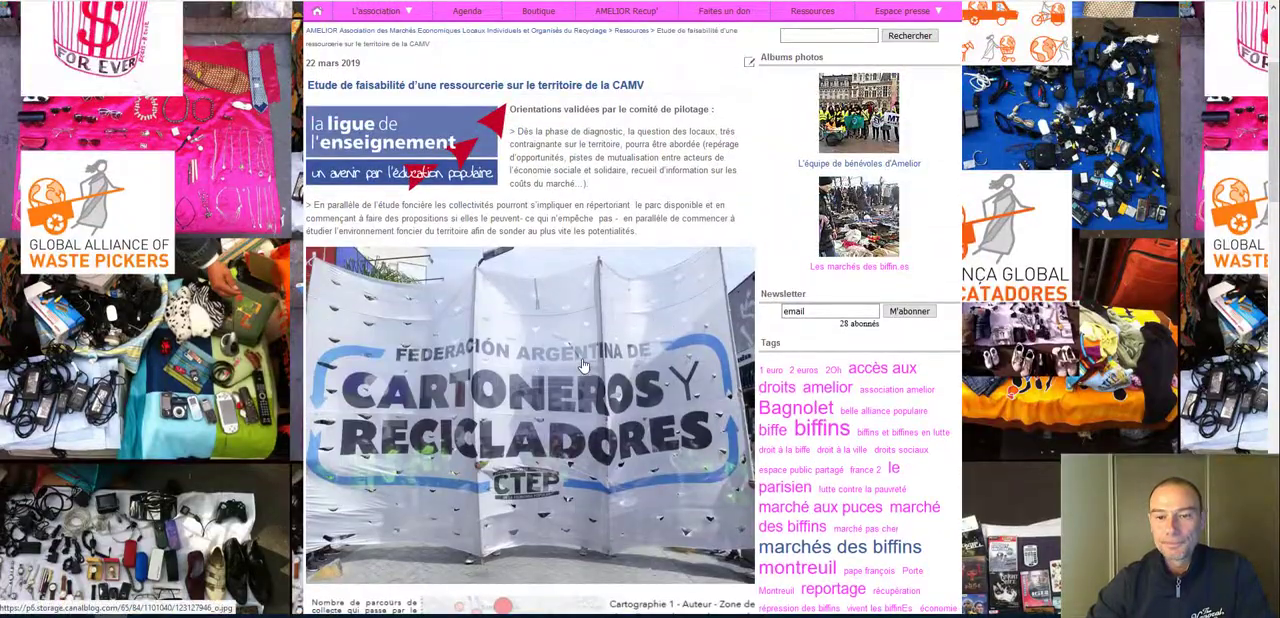
click(750, 63)
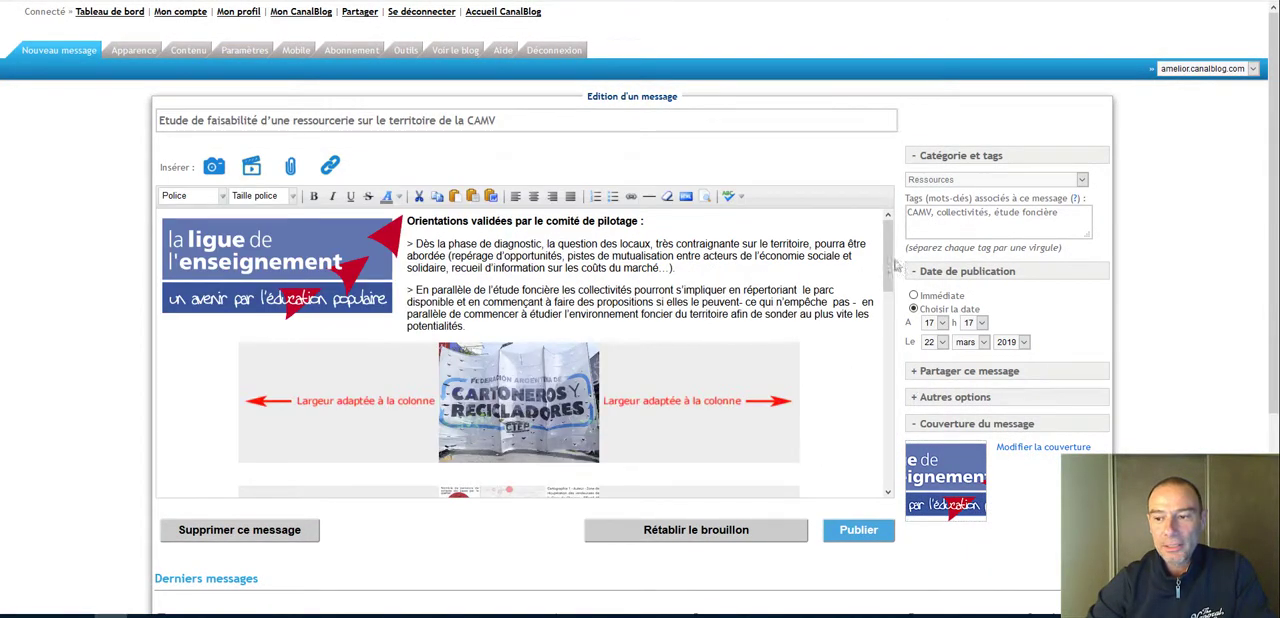
Step: Align the "Cartoneros y Recicladores" banner to the left (Gauche) and set its size to Petite
scroll(683, 358, down, 2)
click(684, 358)
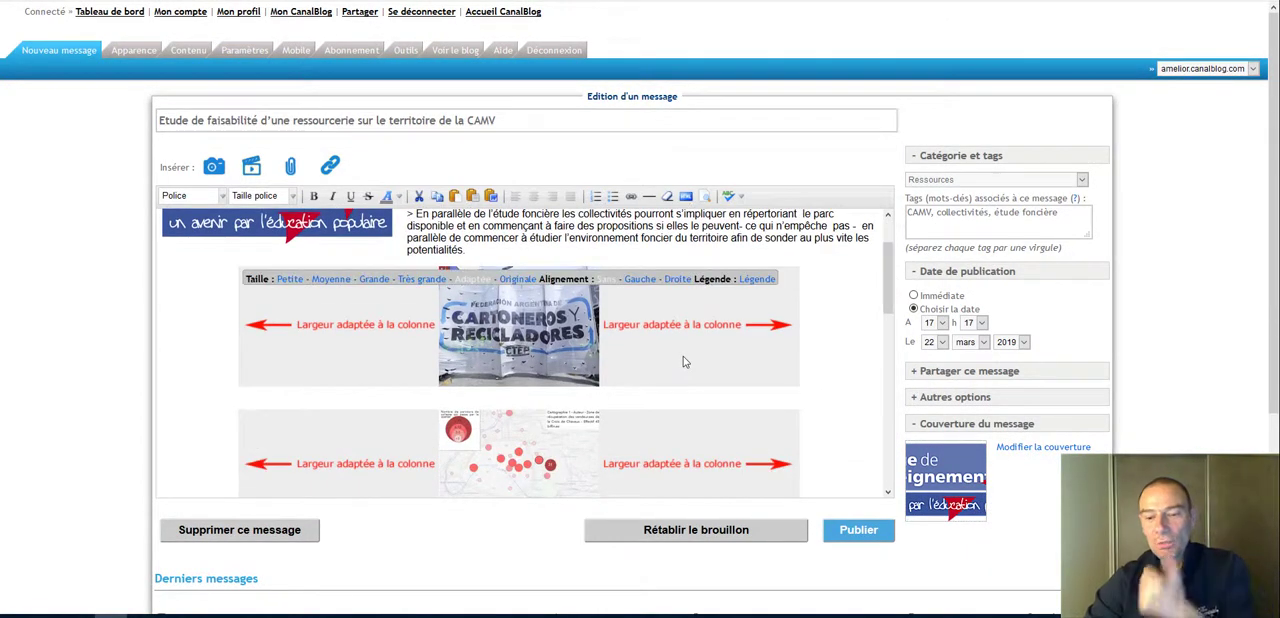
click(641, 279)
click(614, 336)
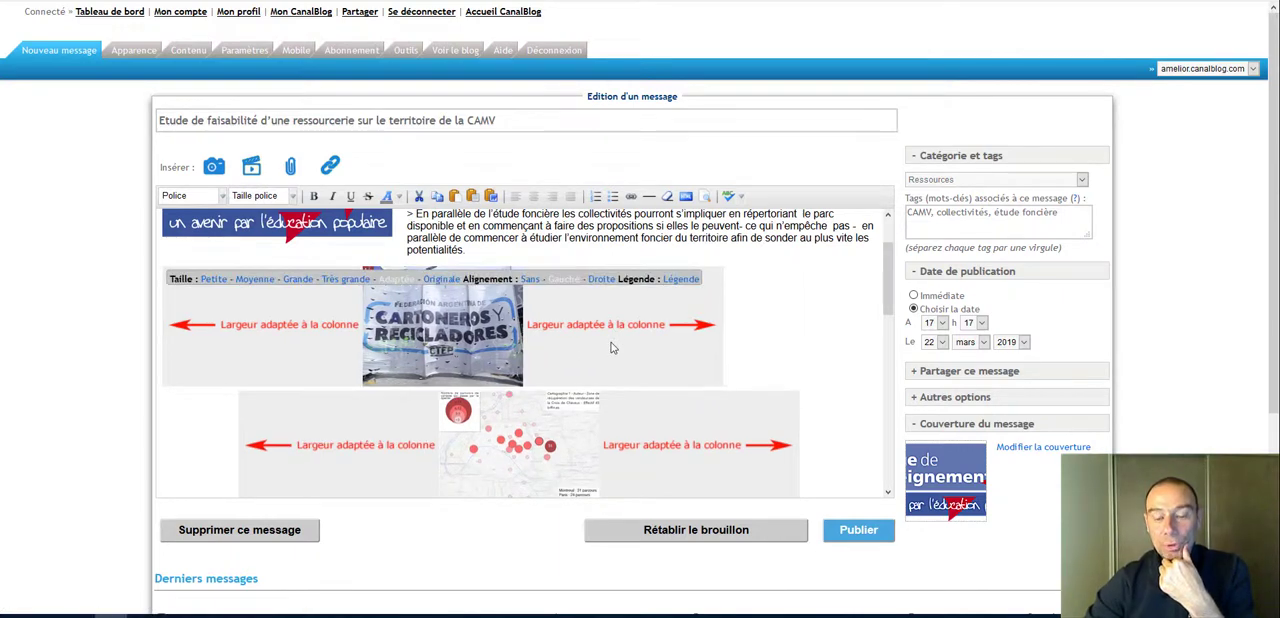
click(213, 282)
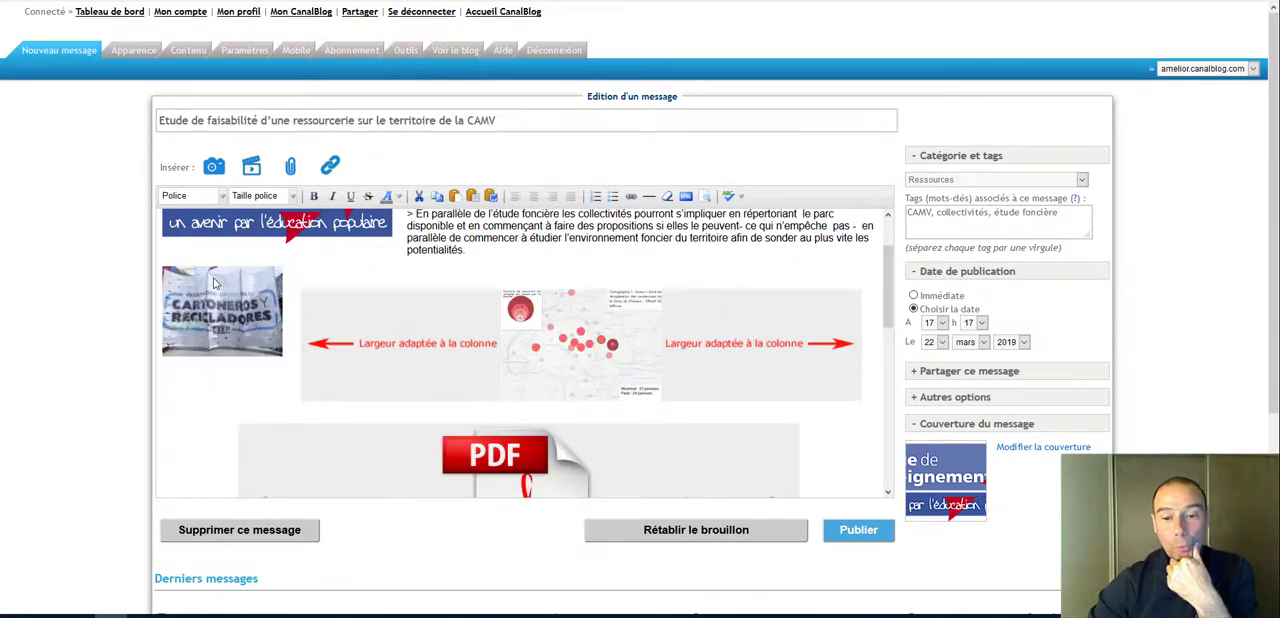
click(224, 294)
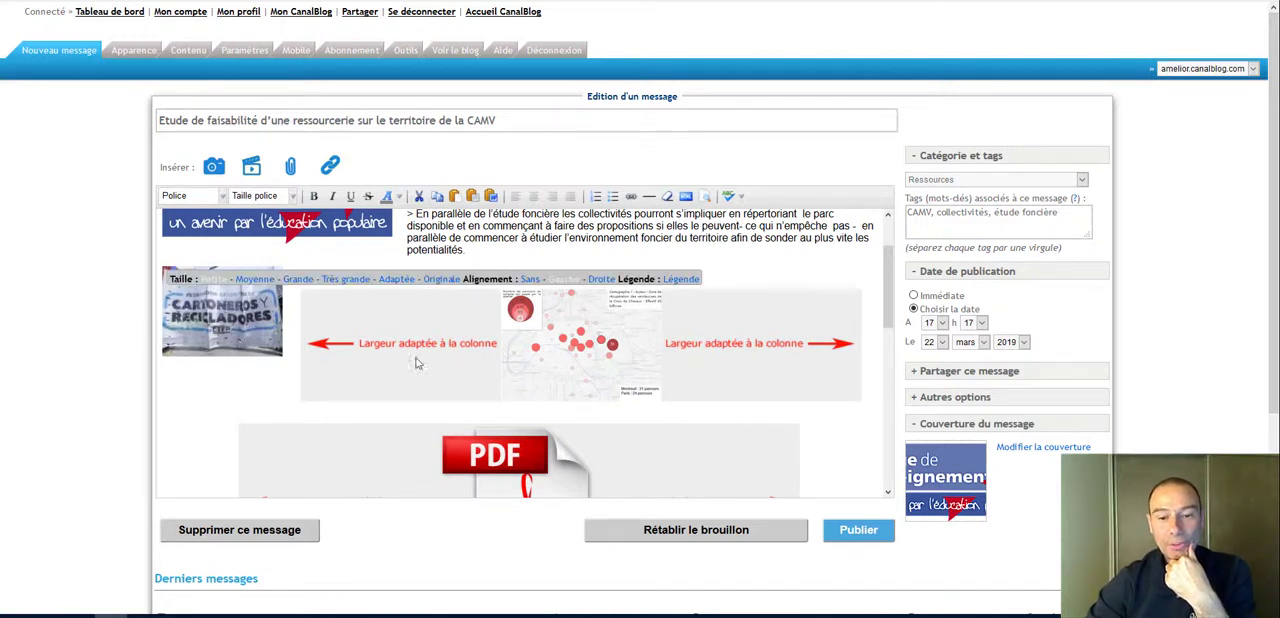
Step: Delete the red-dot map and the column-width PDF icon, and add empty lines before the "Des réunions synthétiques" paragraph
click(355, 378)
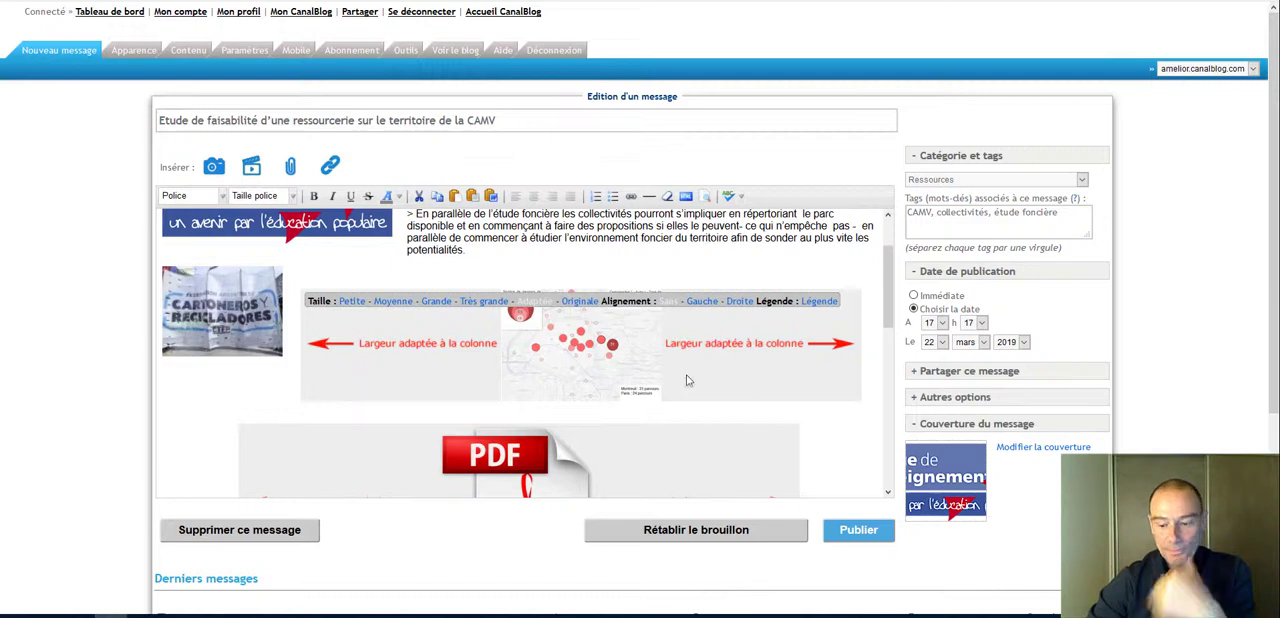
key(Delete)
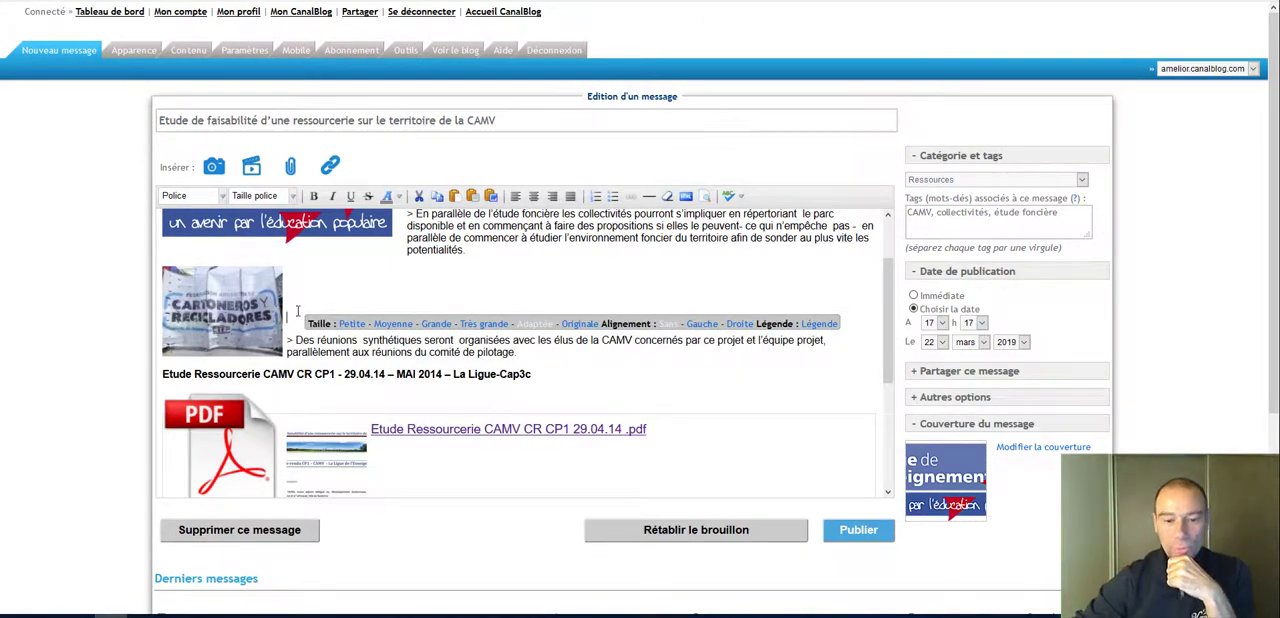
key(Return)
Step: Align the "Cartoneros y Recicladores" banner to the right (Droite) and move it down into the "Des réunions synthétiques" paragraph
click(230, 310)
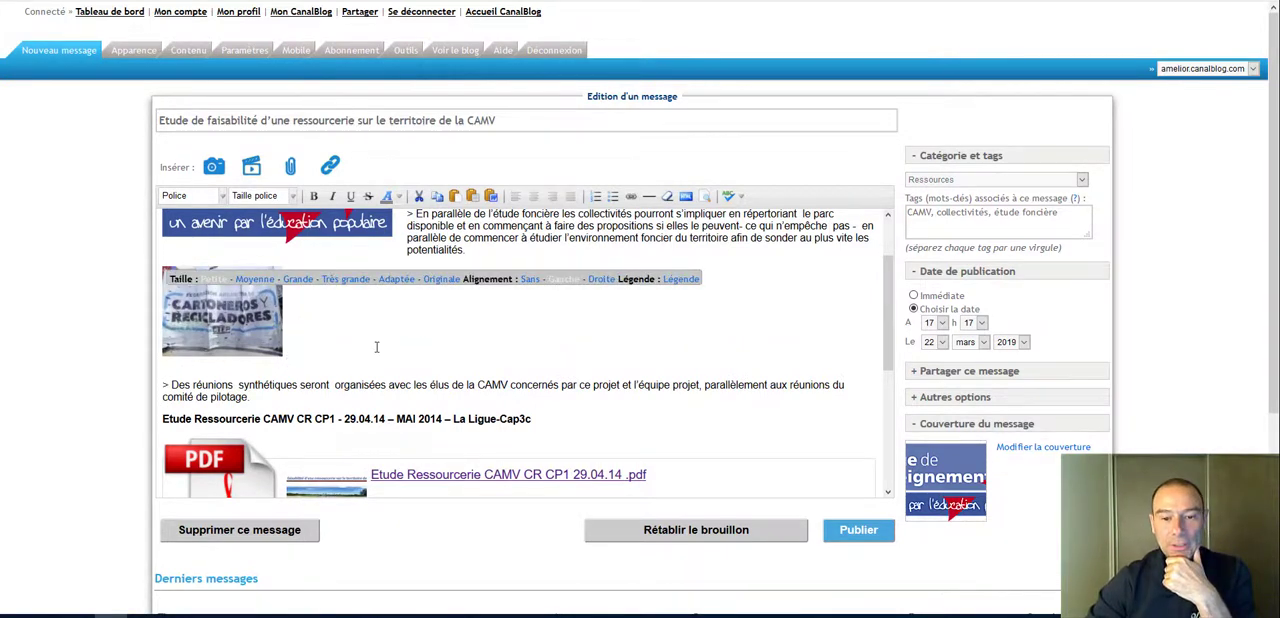
click(601, 279)
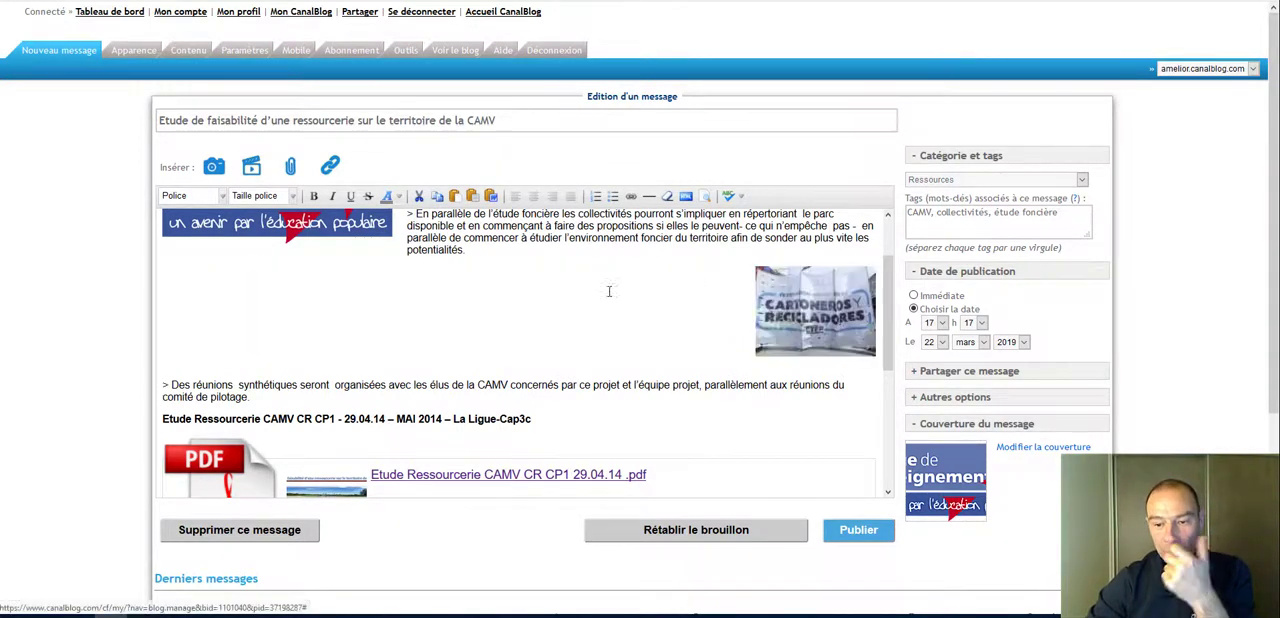
drag(803, 293, 847, 393)
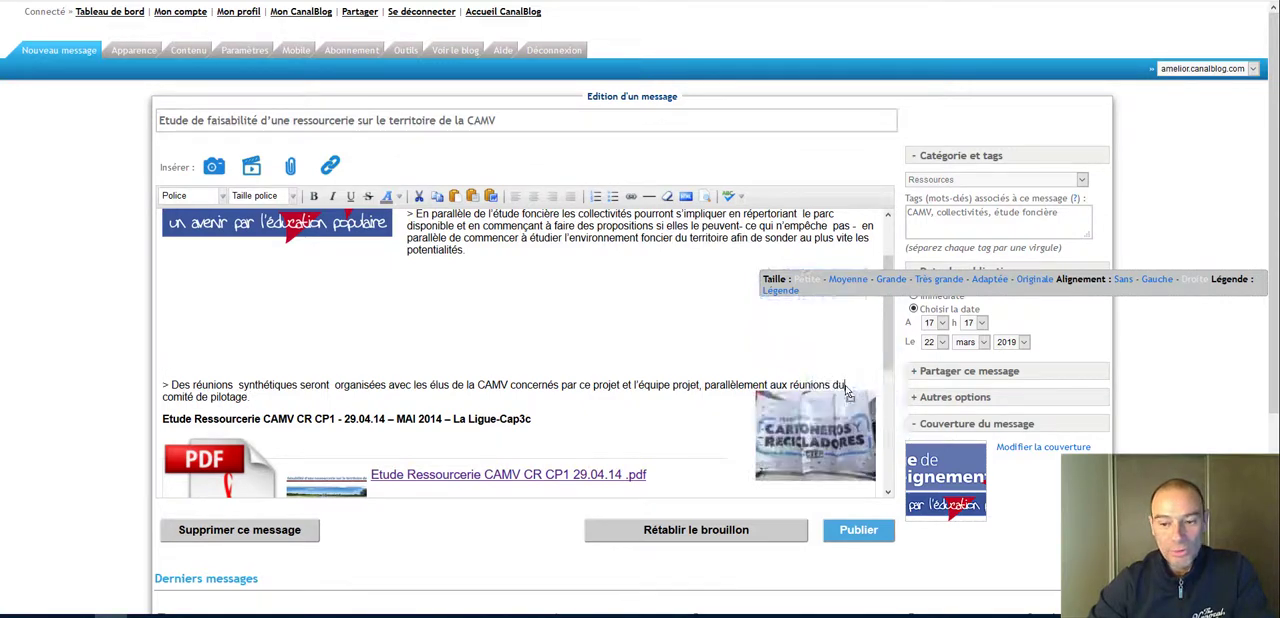
scroll(797, 363, down, 3)
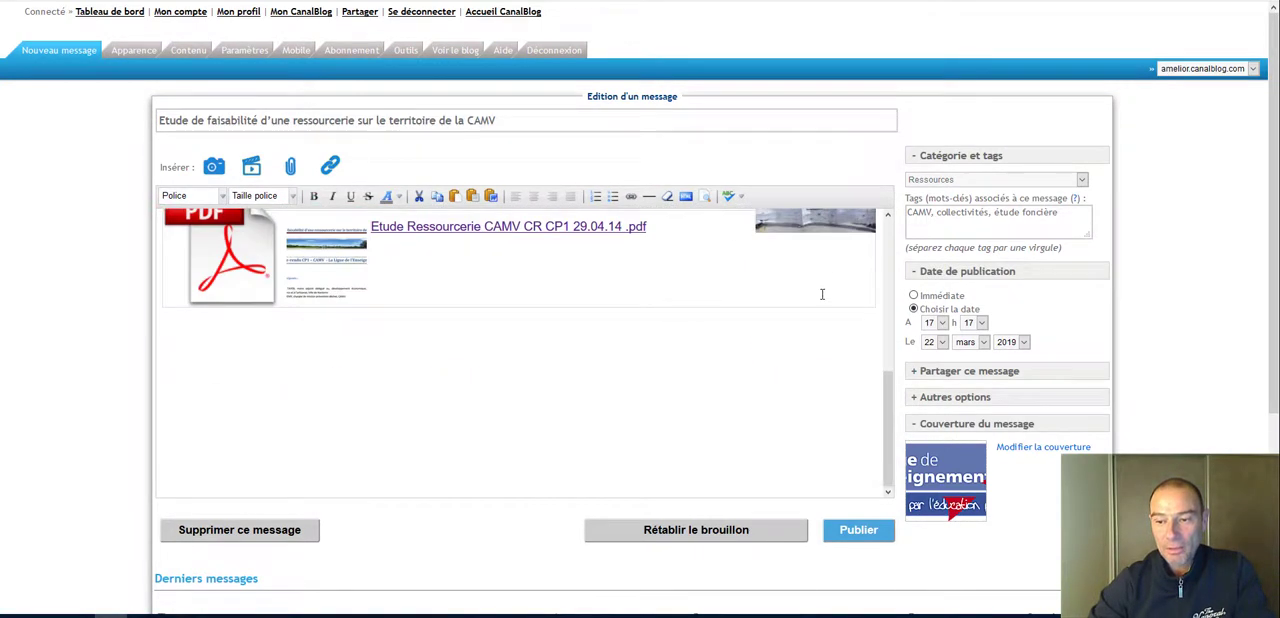
scroll(754, 284, up, 2)
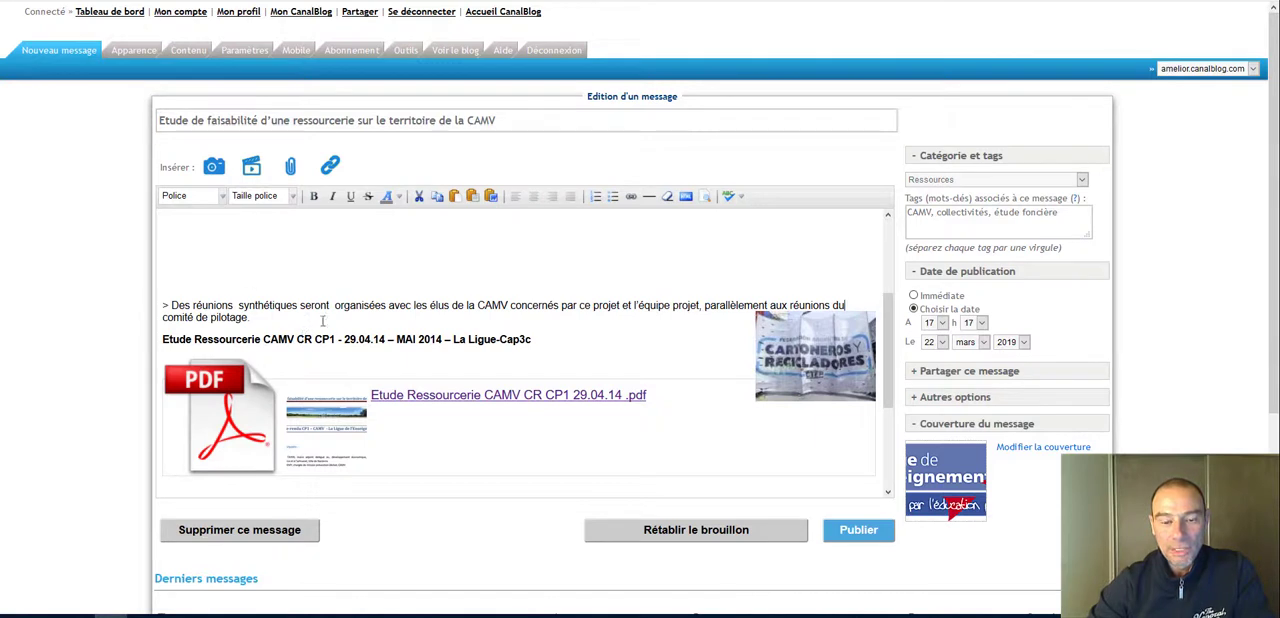
Step: Remove the "Cartoneros y Recicladores" banner from the message along with the empty lines above the "Des réunions synthétiques" paragraph
click(830, 370)
key(ctrl+x)
click(498, 231)
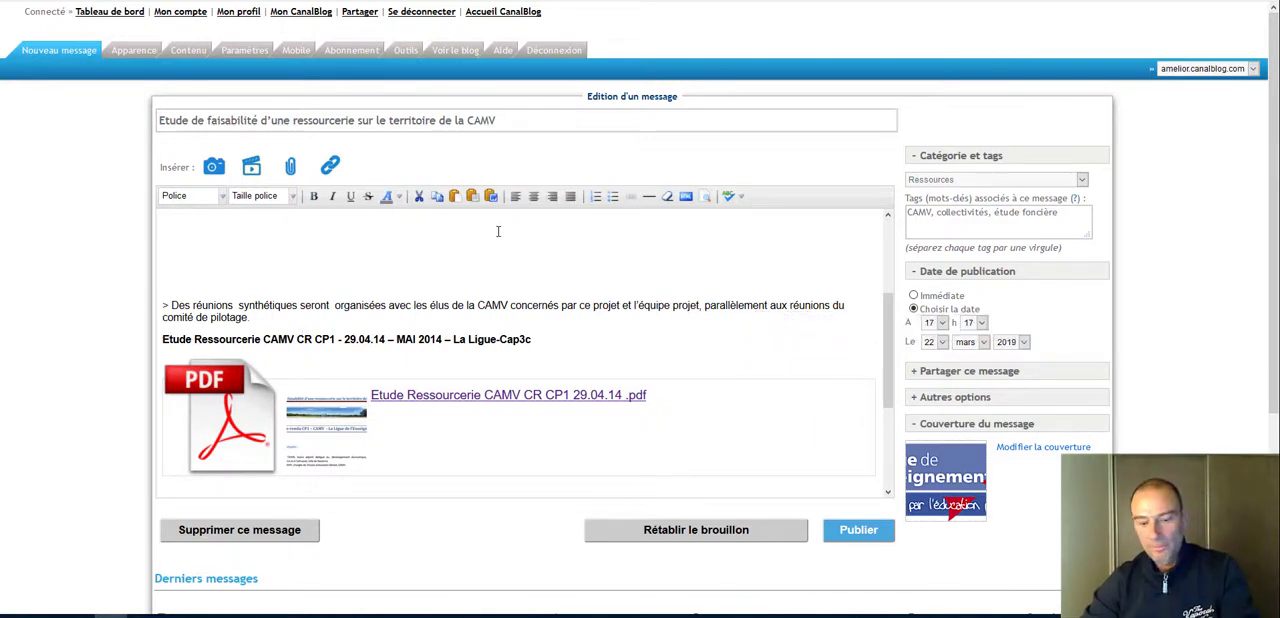
key(Delete)
key(Delete)
key(Delete)
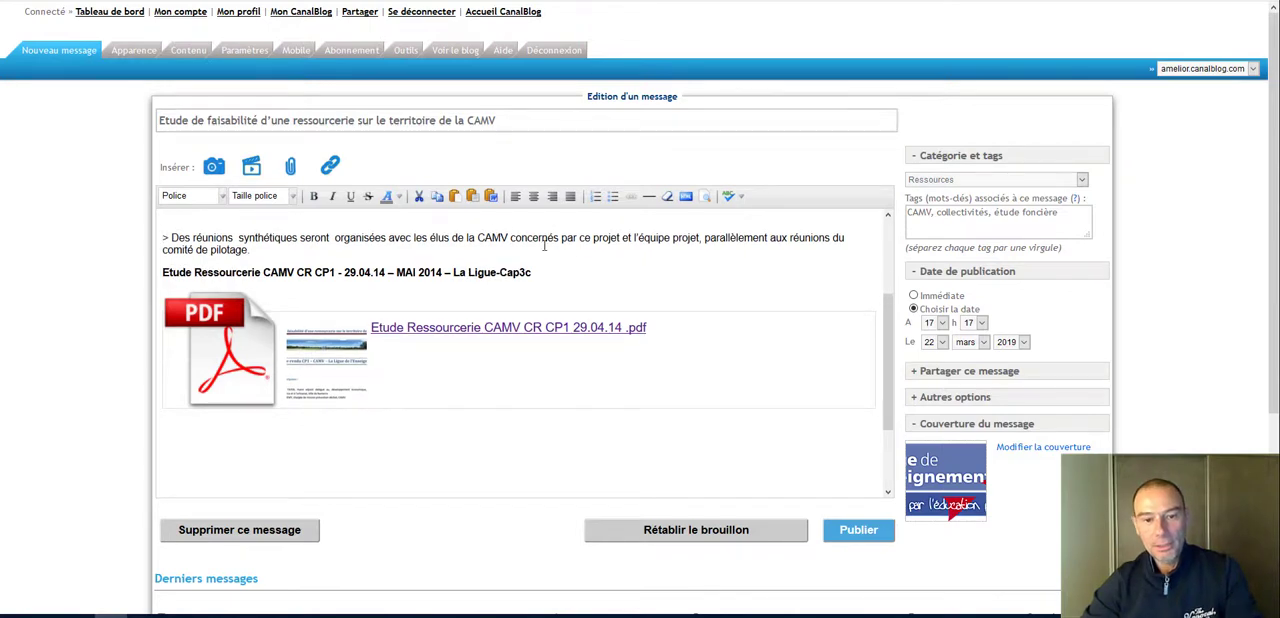
key(ctrl+v)
key(BackSpace)
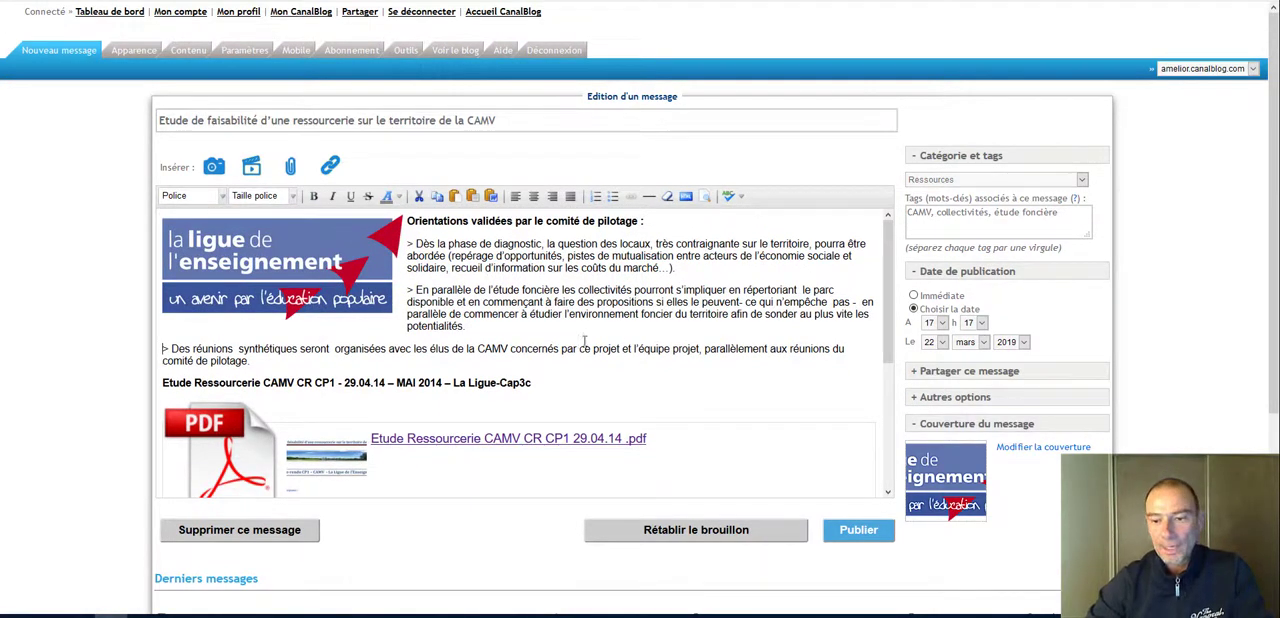
Step: Insert three empty lines below the bold "Etude Ressourcerie CAMV CR CP1" line and place the cursor on the first one
scroll(584, 340, down, 4)
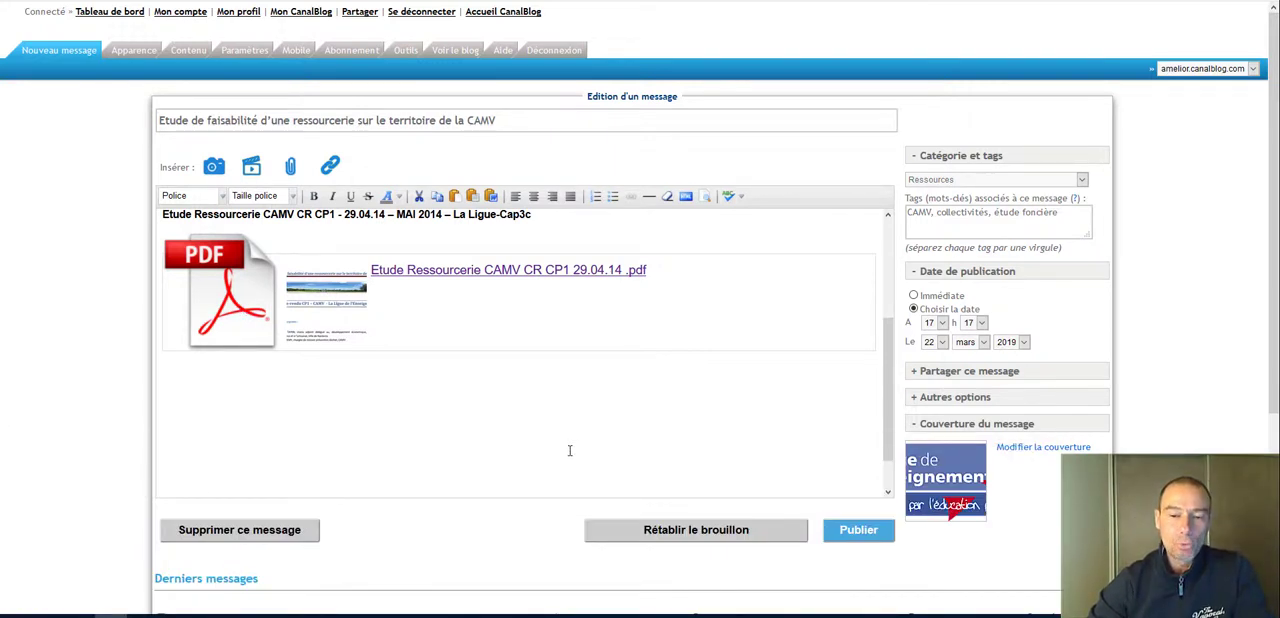
scroll(570, 450, up, 2)
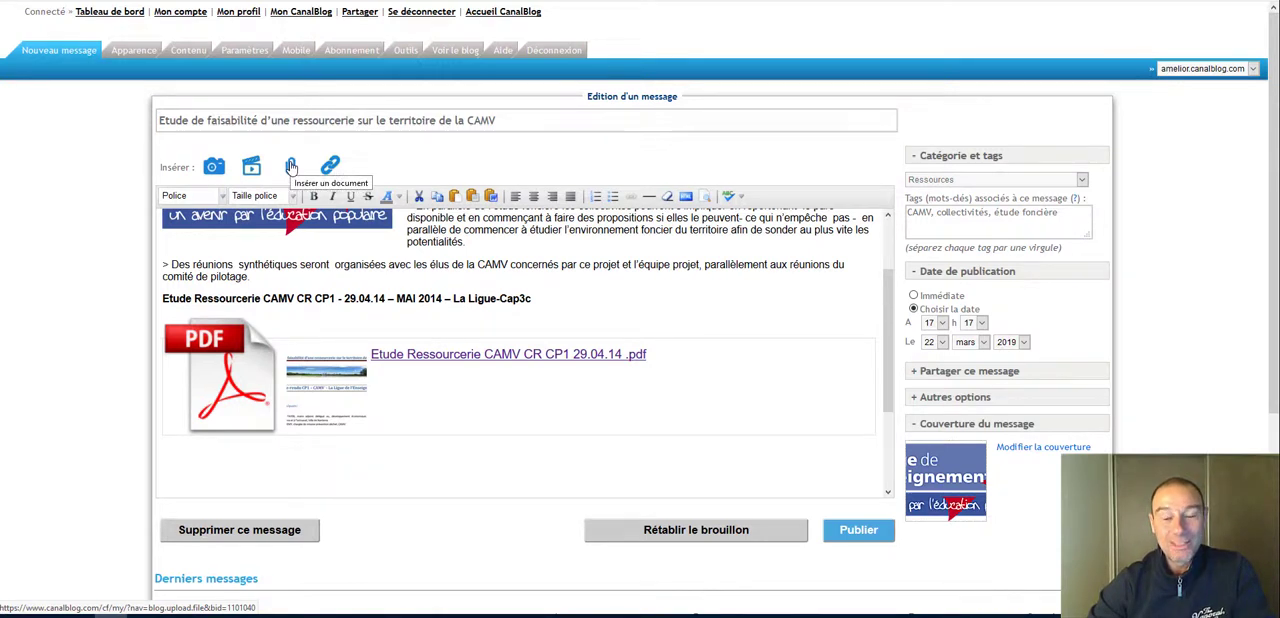
click(563, 290)
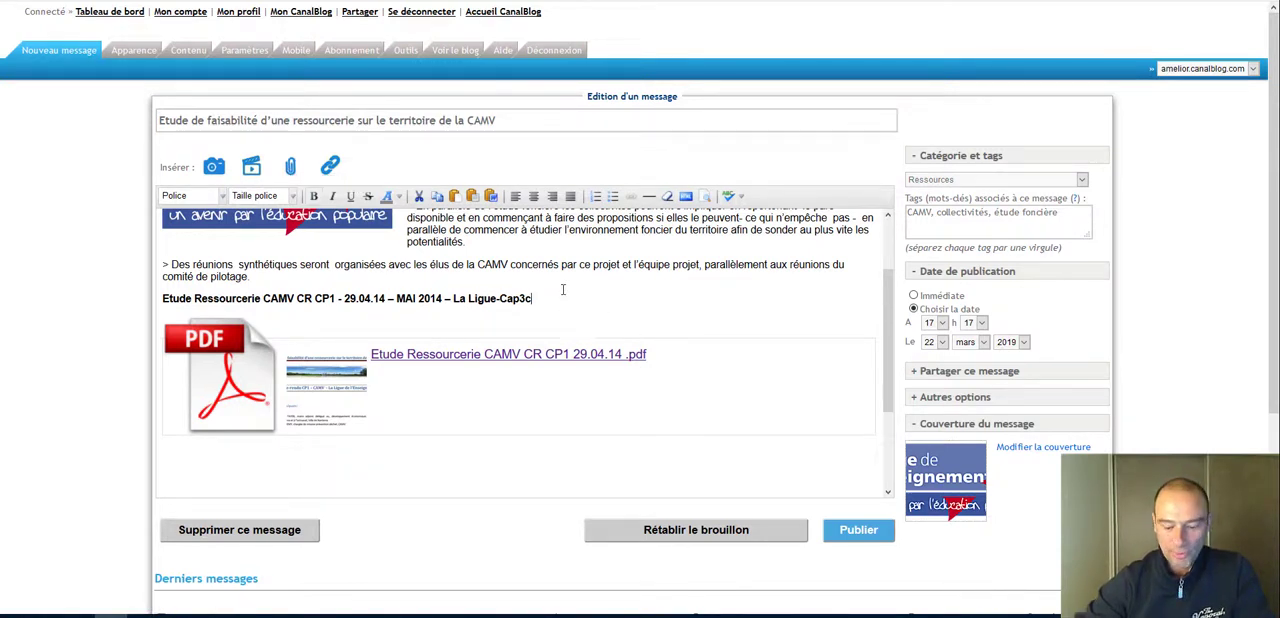
key(Return)
key(Return)
key(Return)
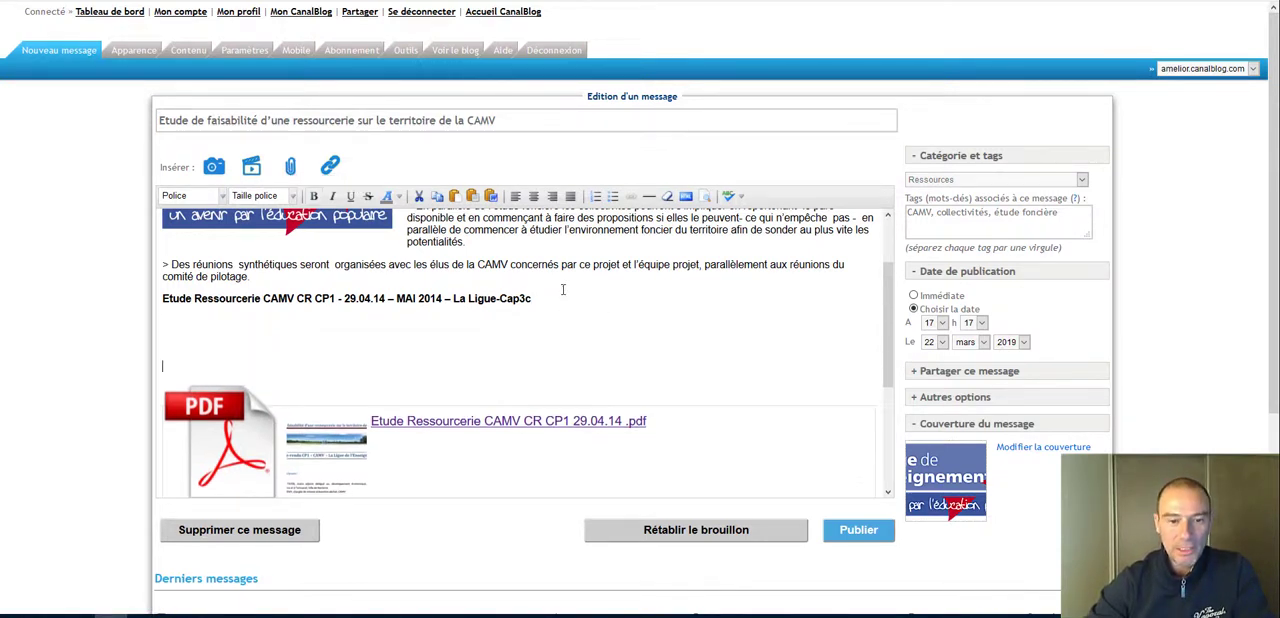
click(164, 318)
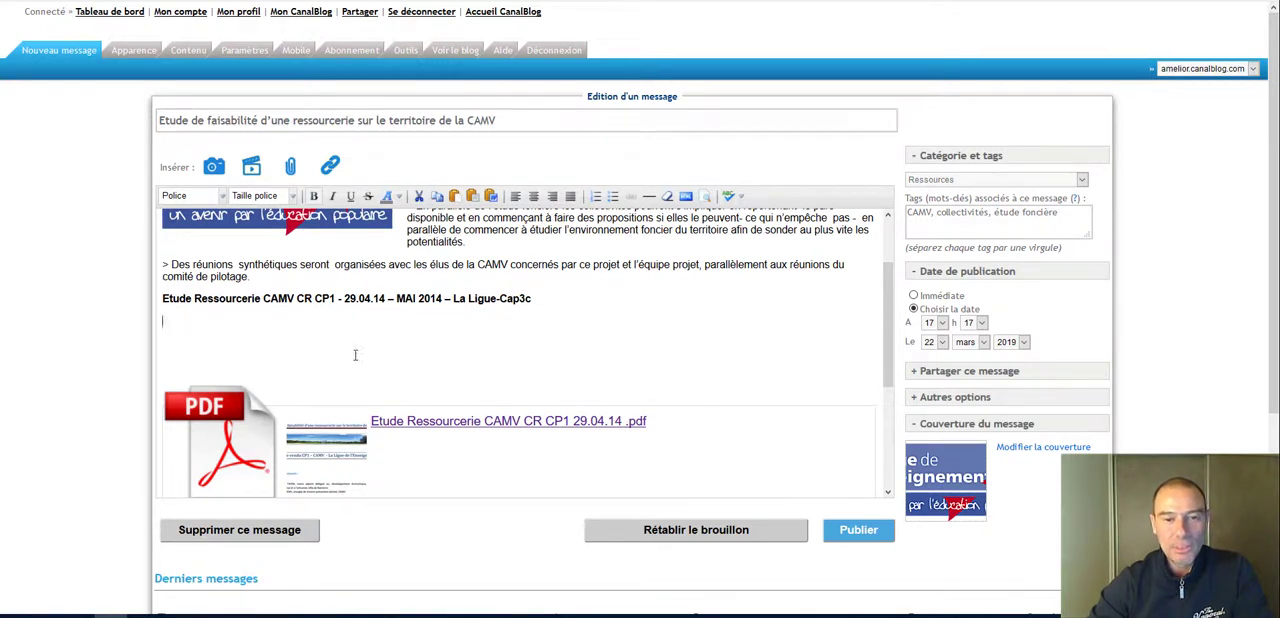
Step: Examine the document insertion form and its file picker, closing both without sending a file
click(292, 167)
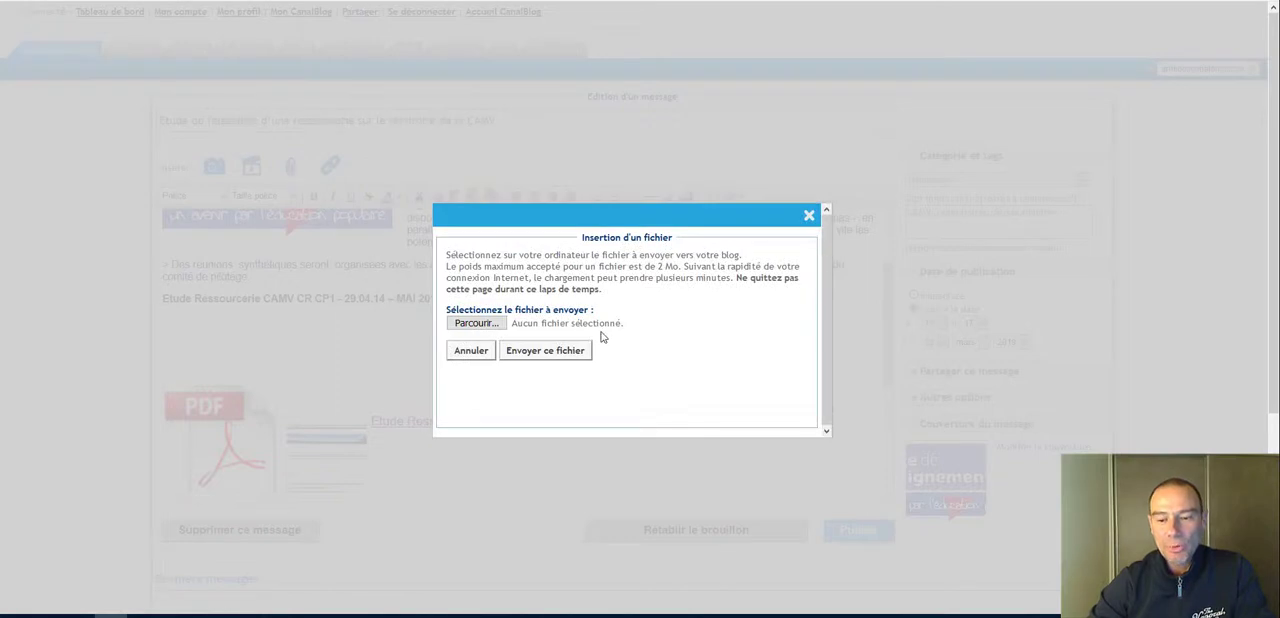
click(497, 328)
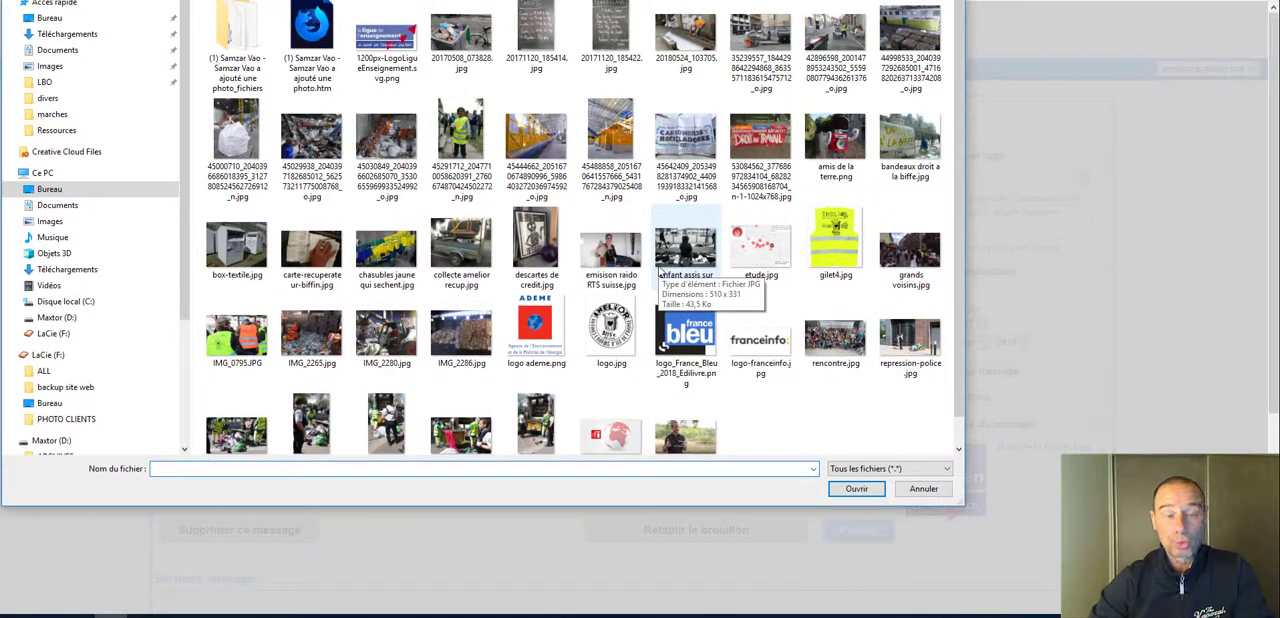
click(924, 490)
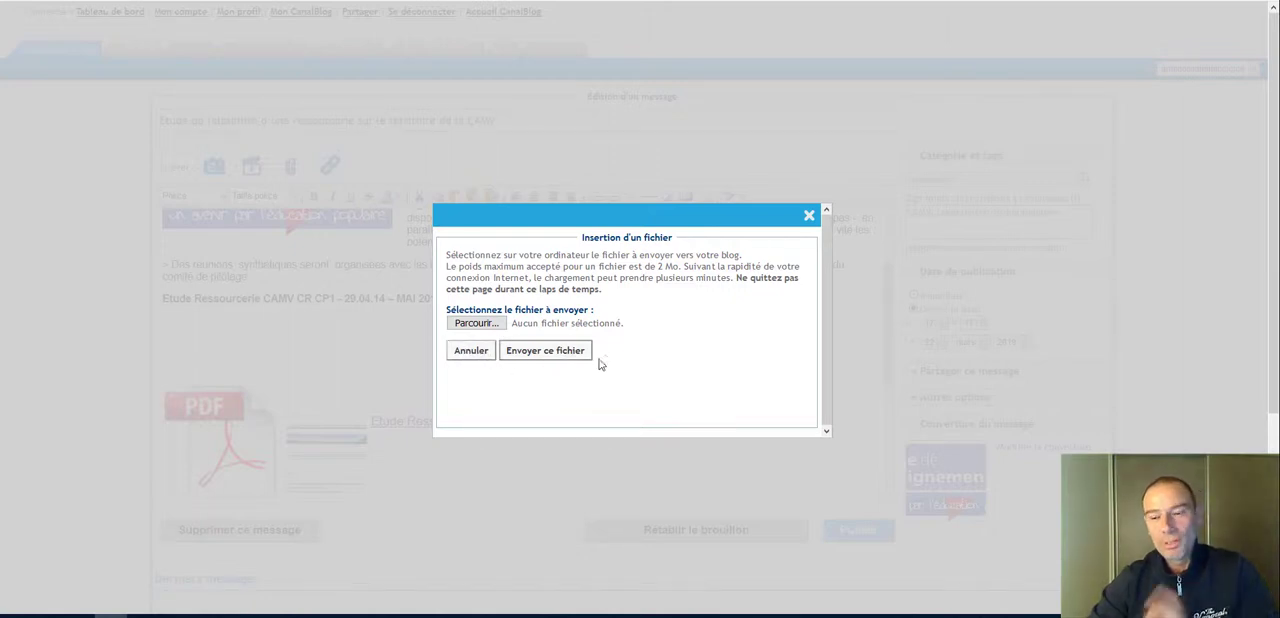
click(810, 217)
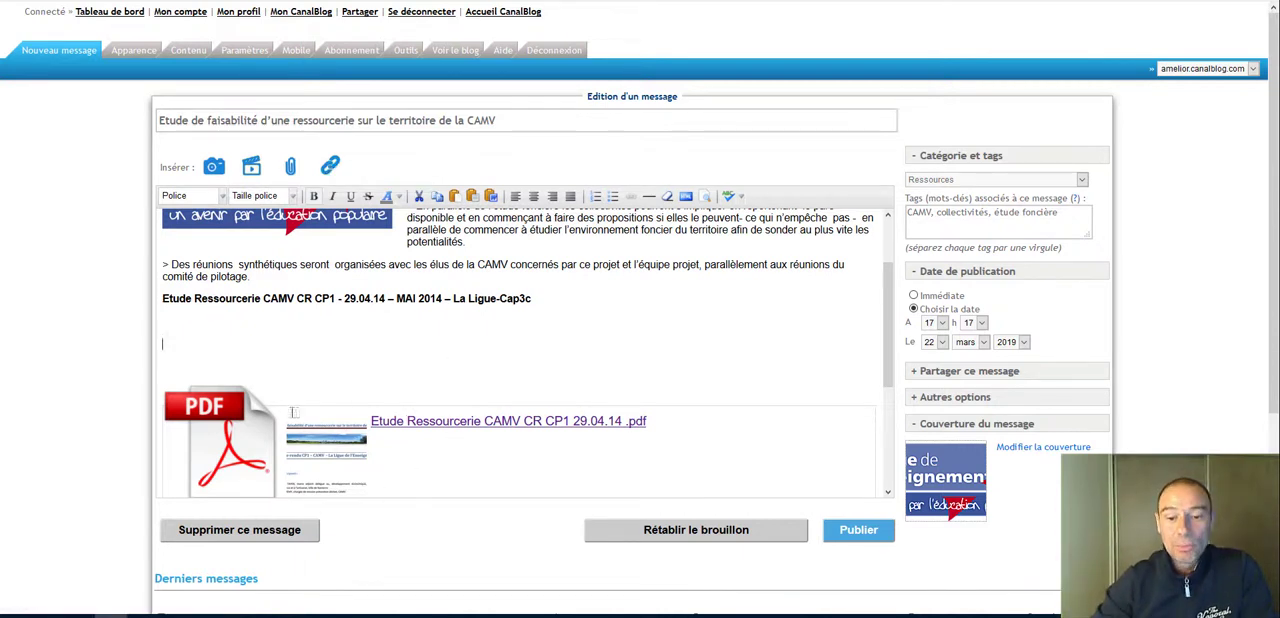
Step: Delete the PDF icon, the document preview and the "Etude Ressourcerie CAMV CR CP1 29.04.14 .pdf" link from the message
click(246, 468)
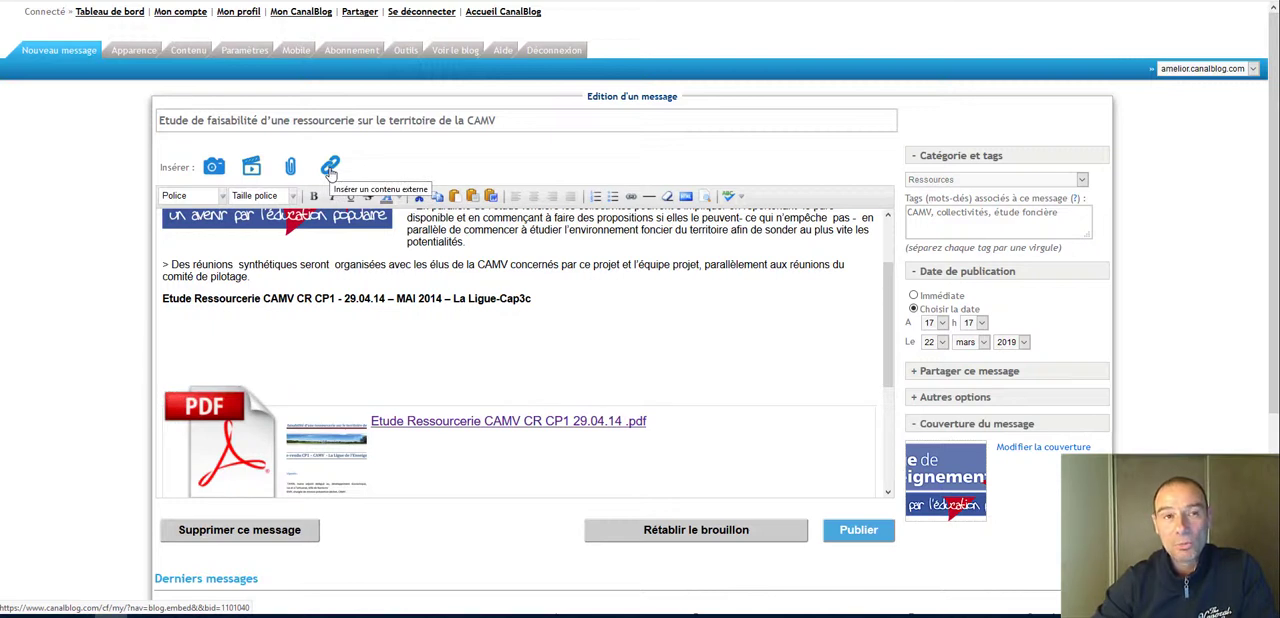
click(175, 340)
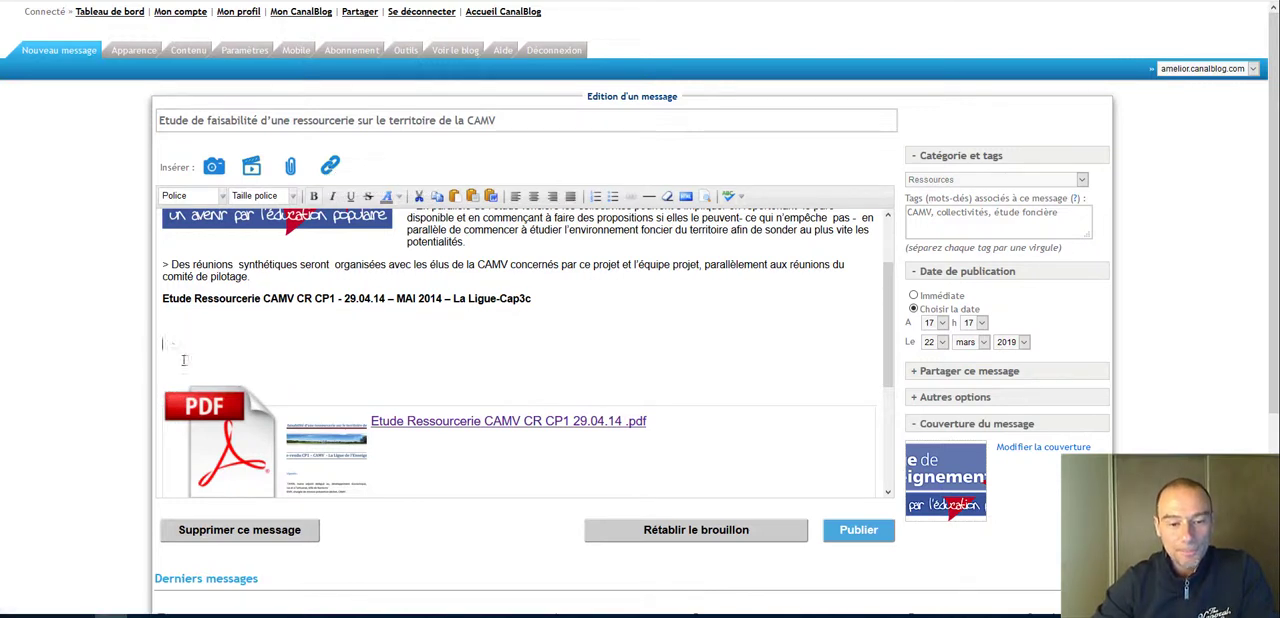
click(239, 445)
key(Delete)
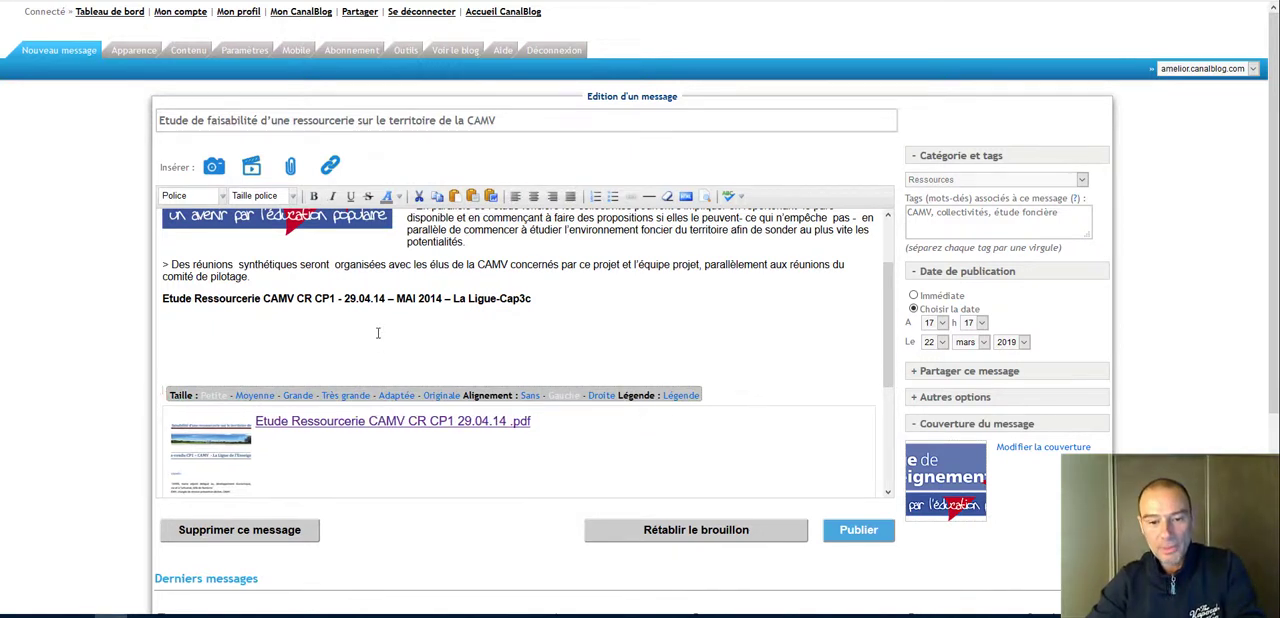
click(378, 333)
drag(271, 337, 322, 508)
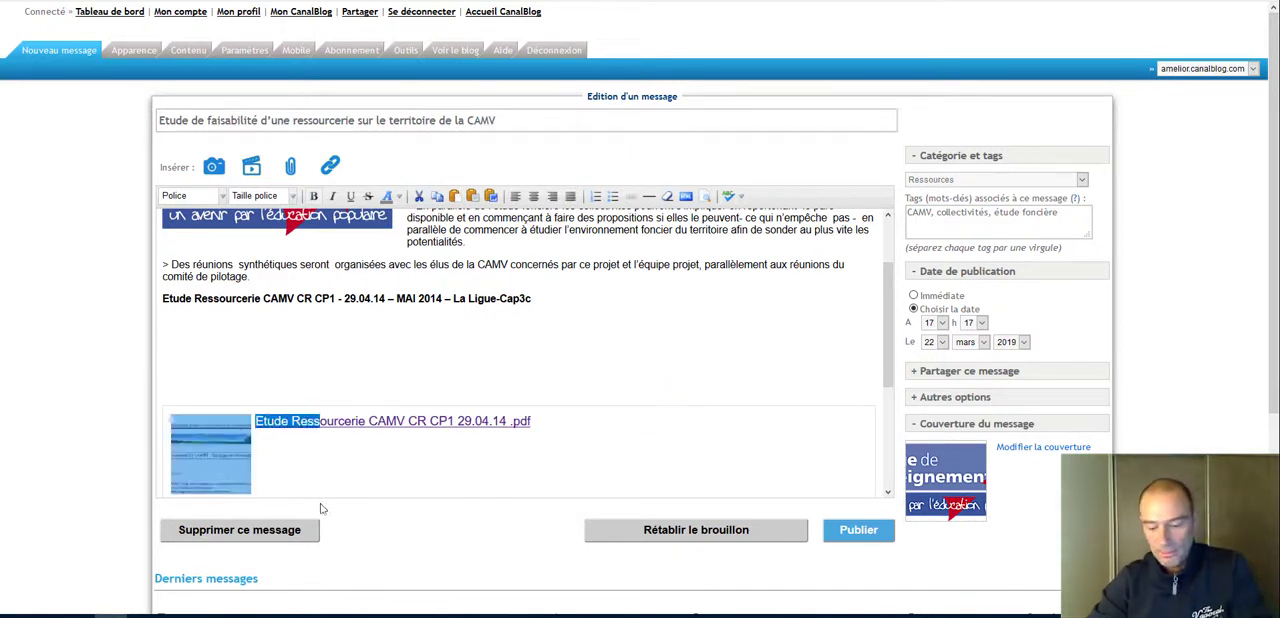
key(Delete)
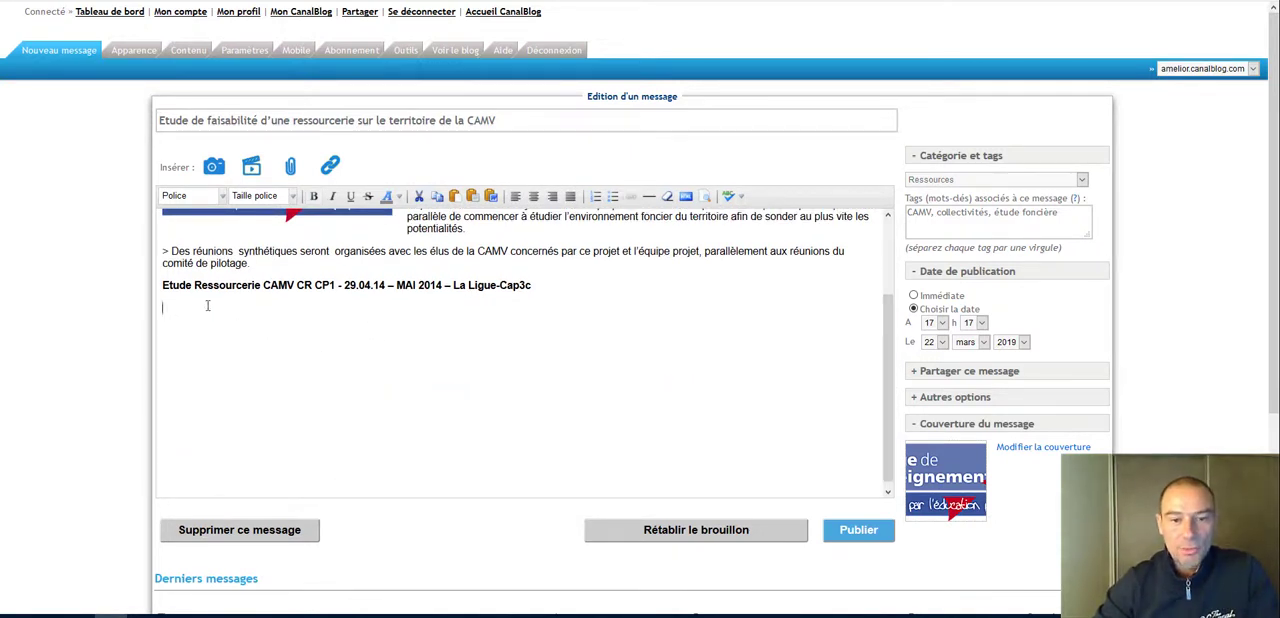
Step: Insert the PDF icon from the blog's "_Images hors albums" images below the bold "Etude Ressourcerie CAMV CR CP1" line and set its size to Petite
click(214, 167)
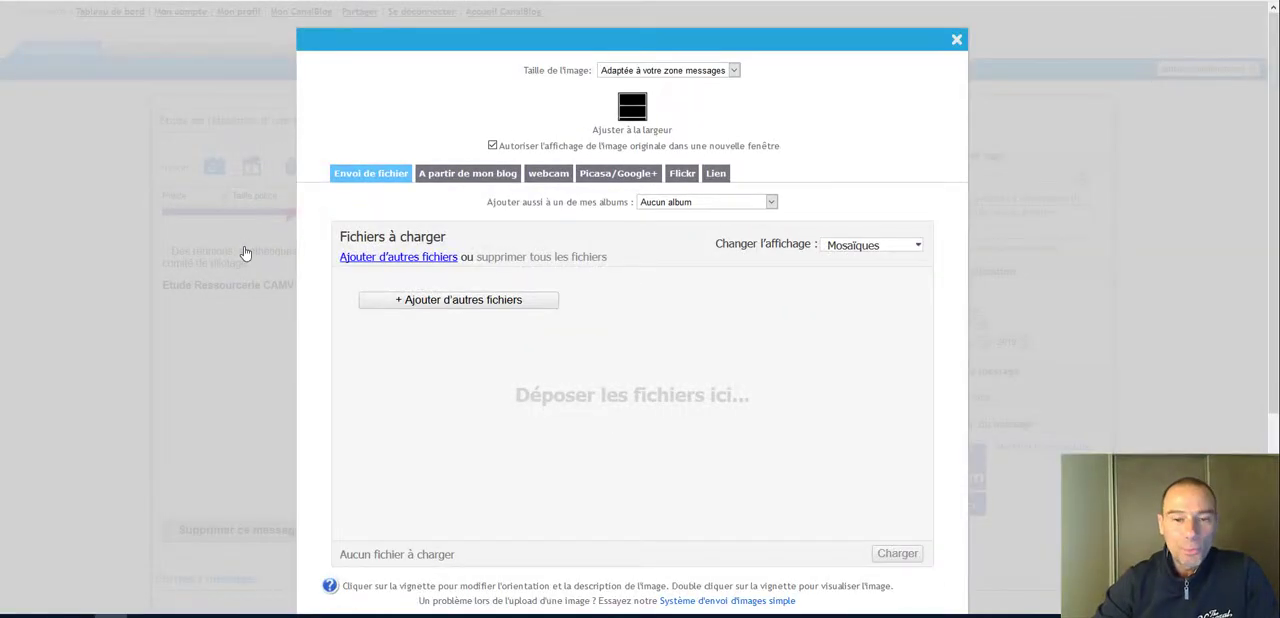
click(470, 176)
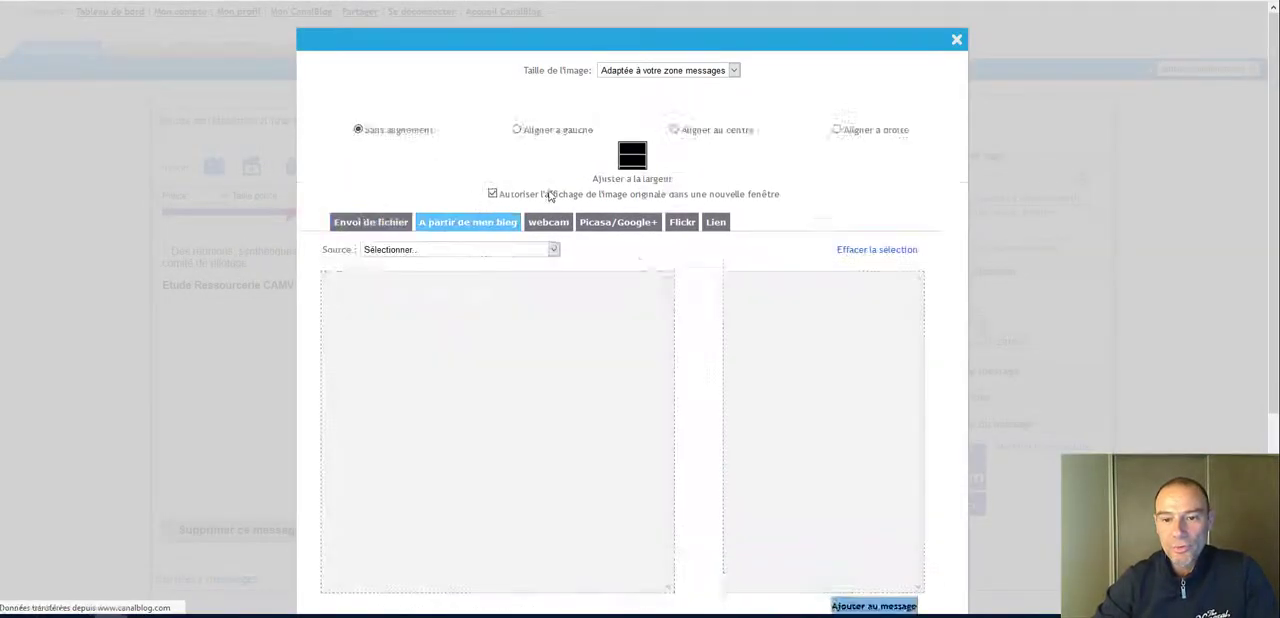
click(553, 200)
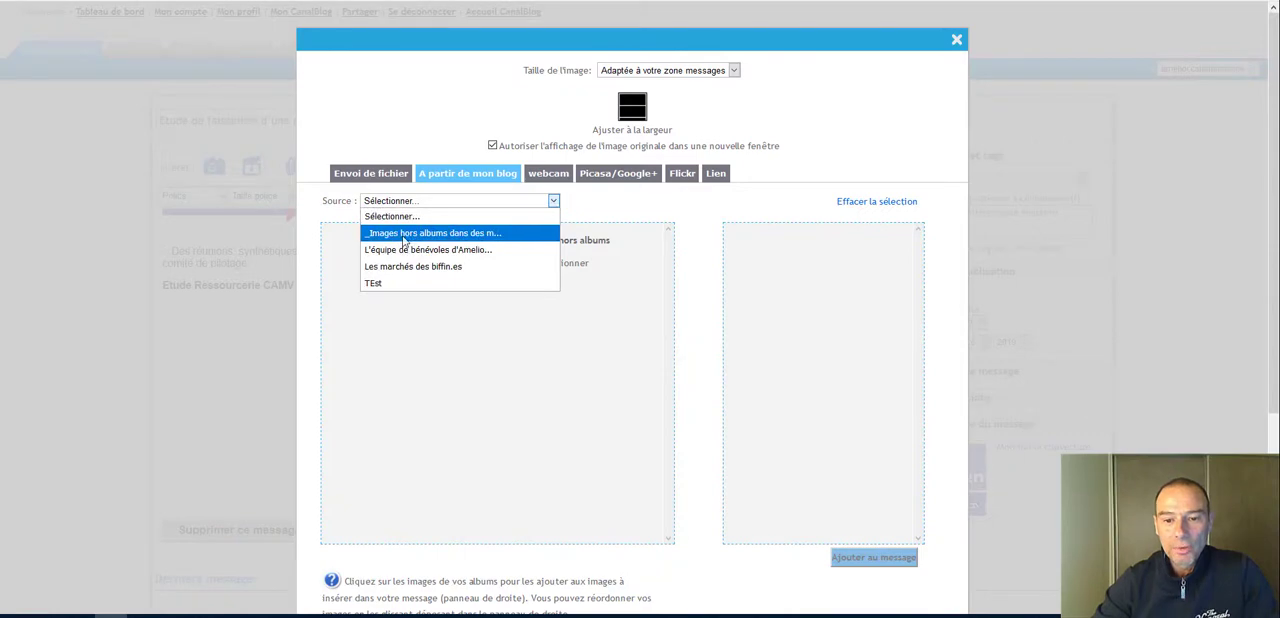
click(404, 236)
scroll(664, 268, down, 1)
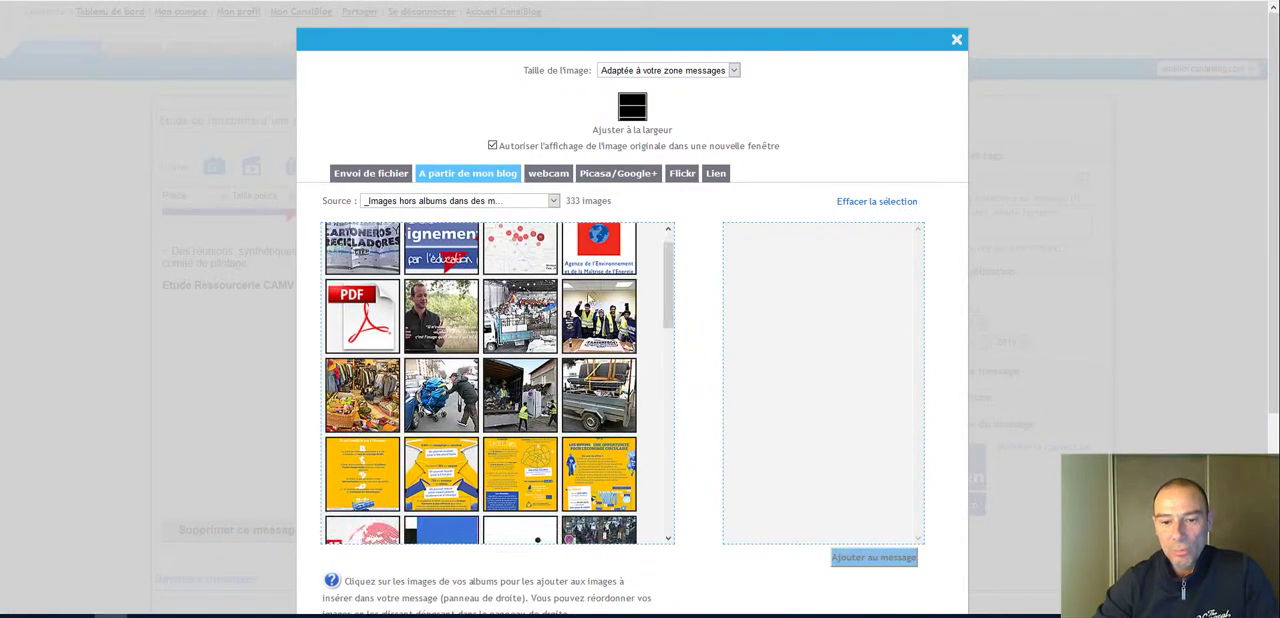
click(358, 308)
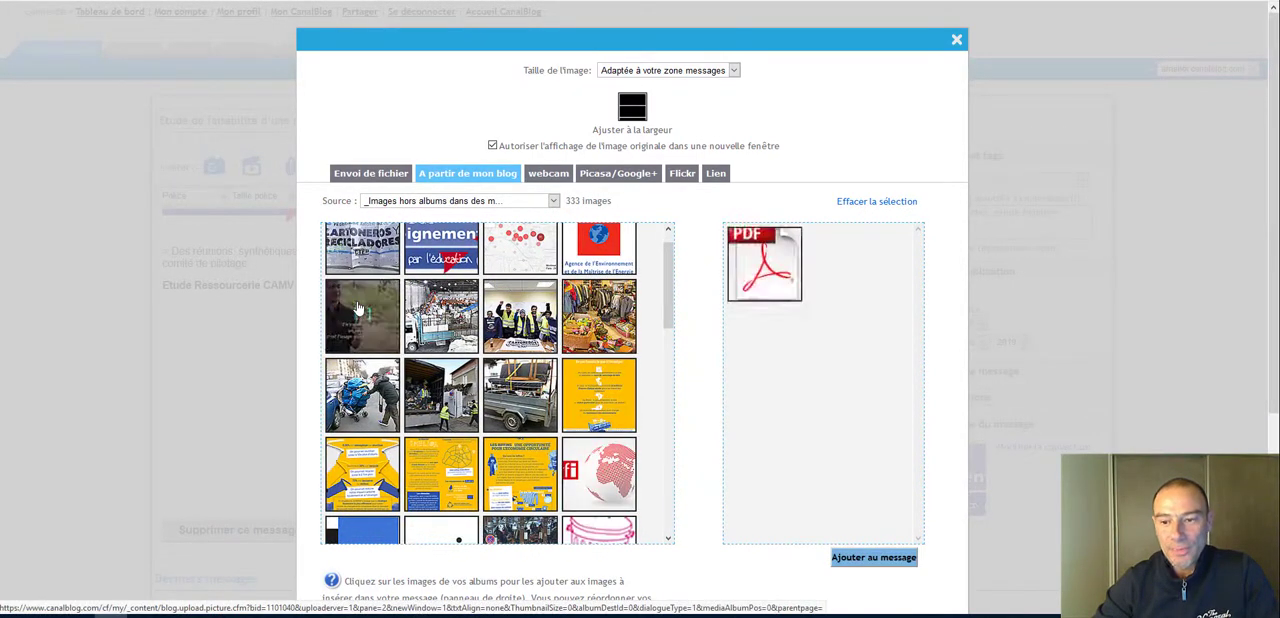
click(881, 558)
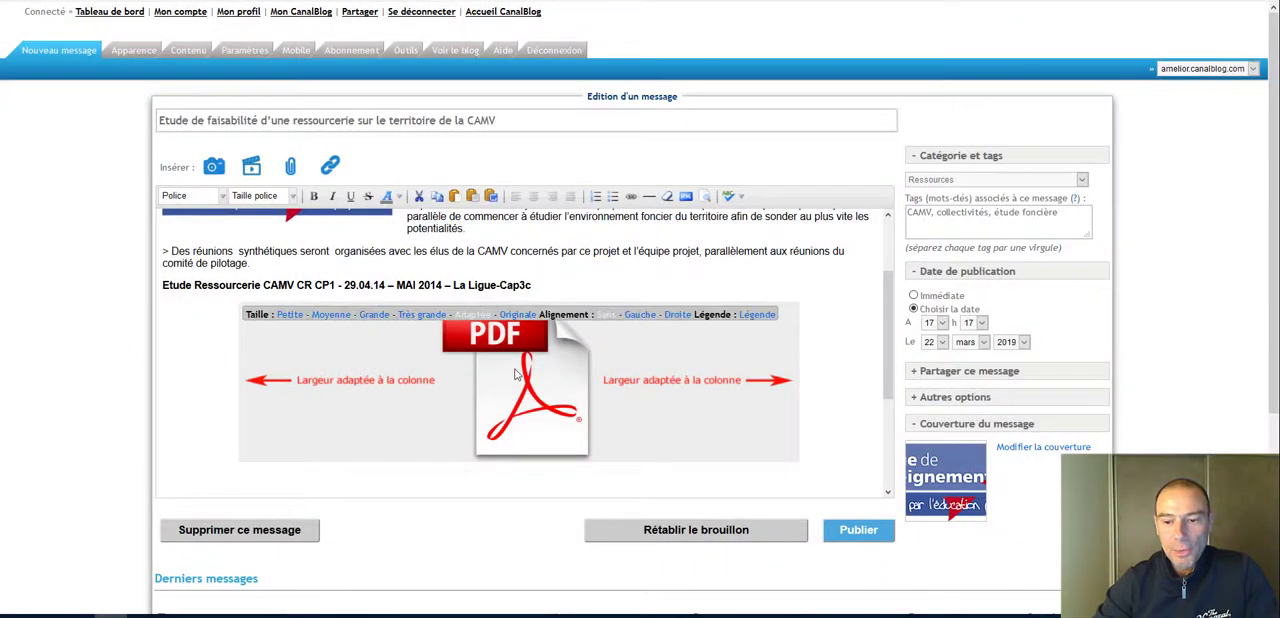
click(289, 314)
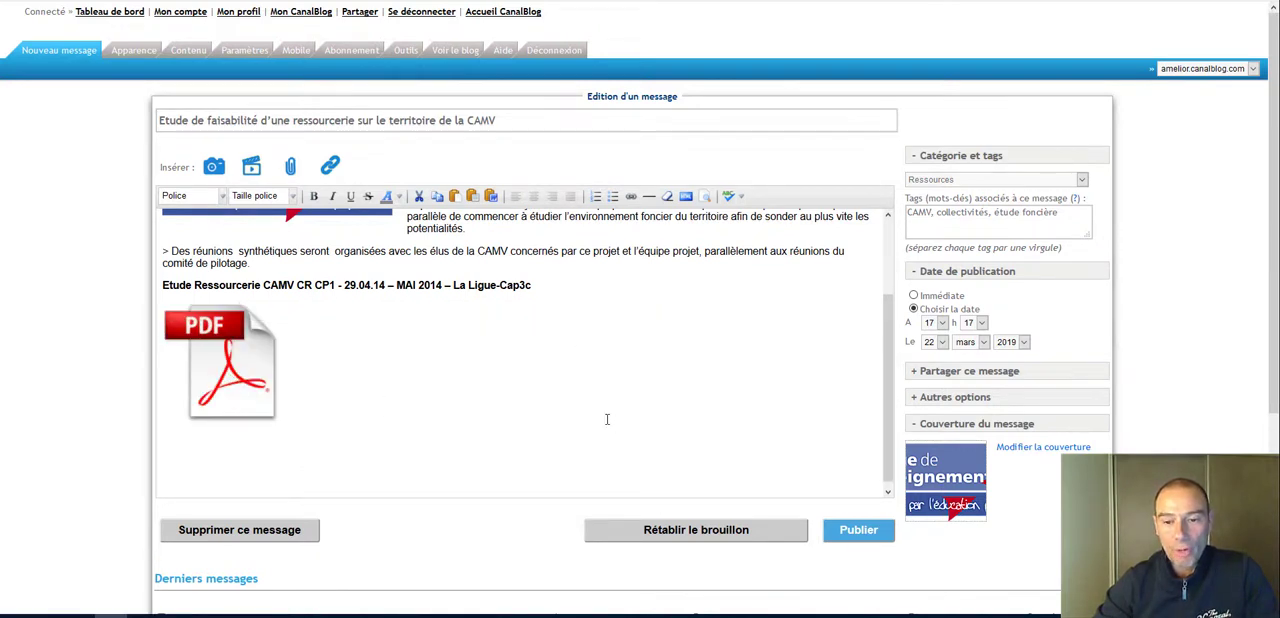
Step: Place the cursor beside the PDF icon and open the external content form, ready to receive a URL
click(445, 357)
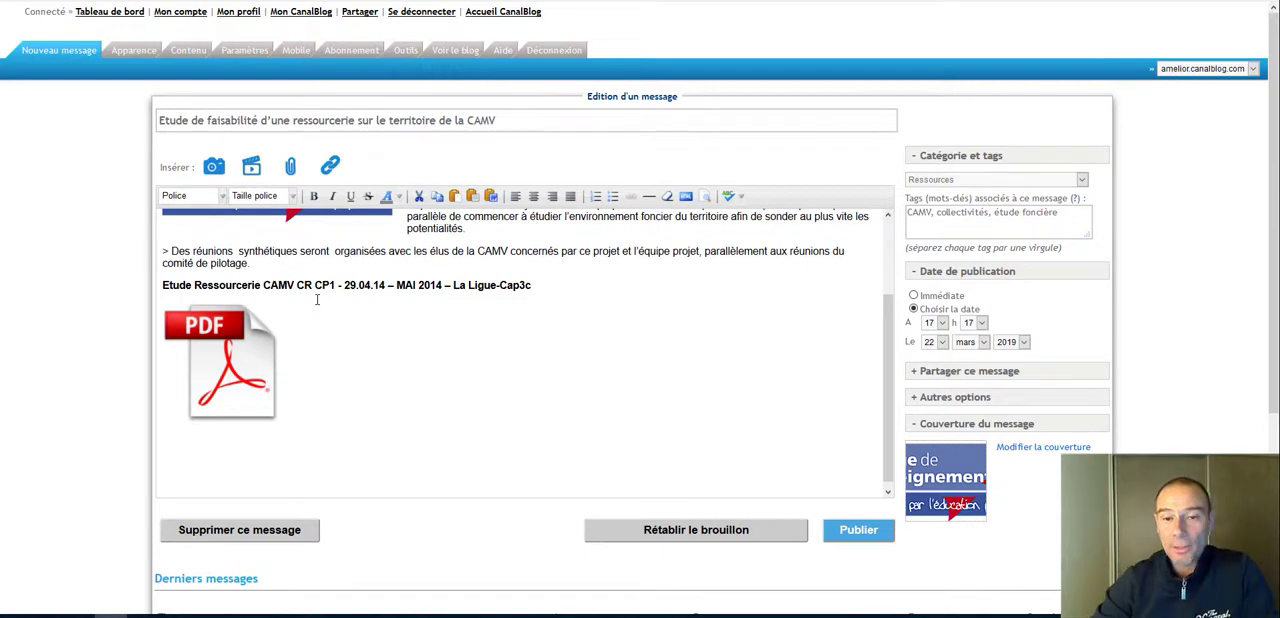
click(331, 170)
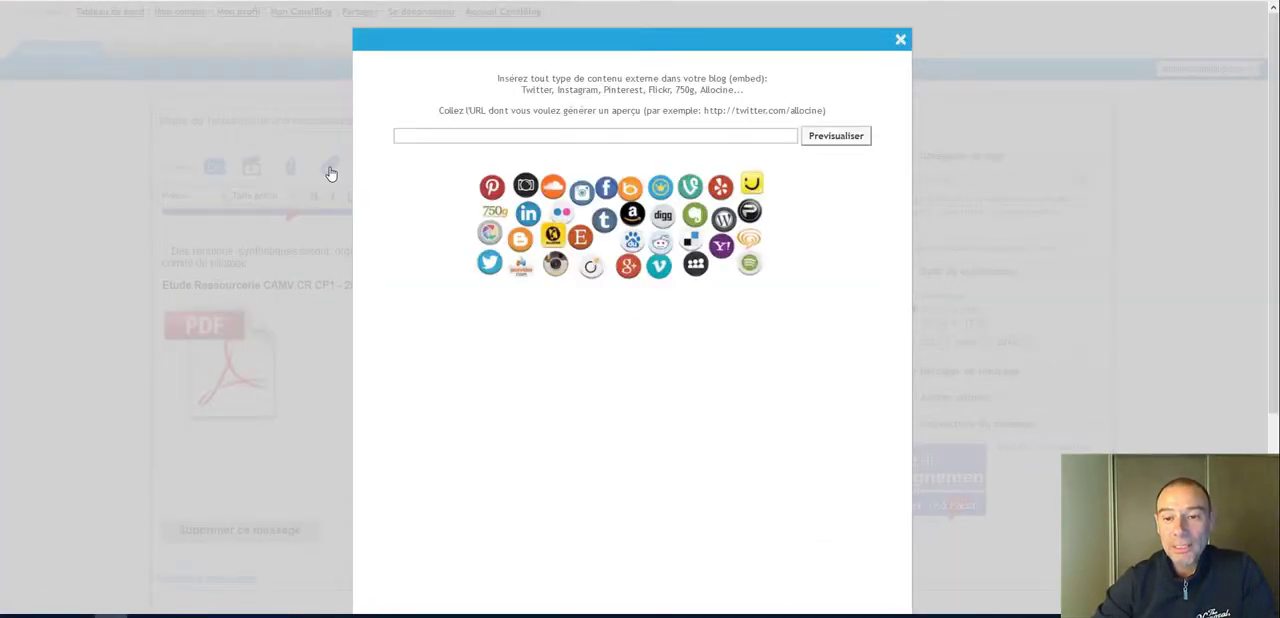
click(429, 137)
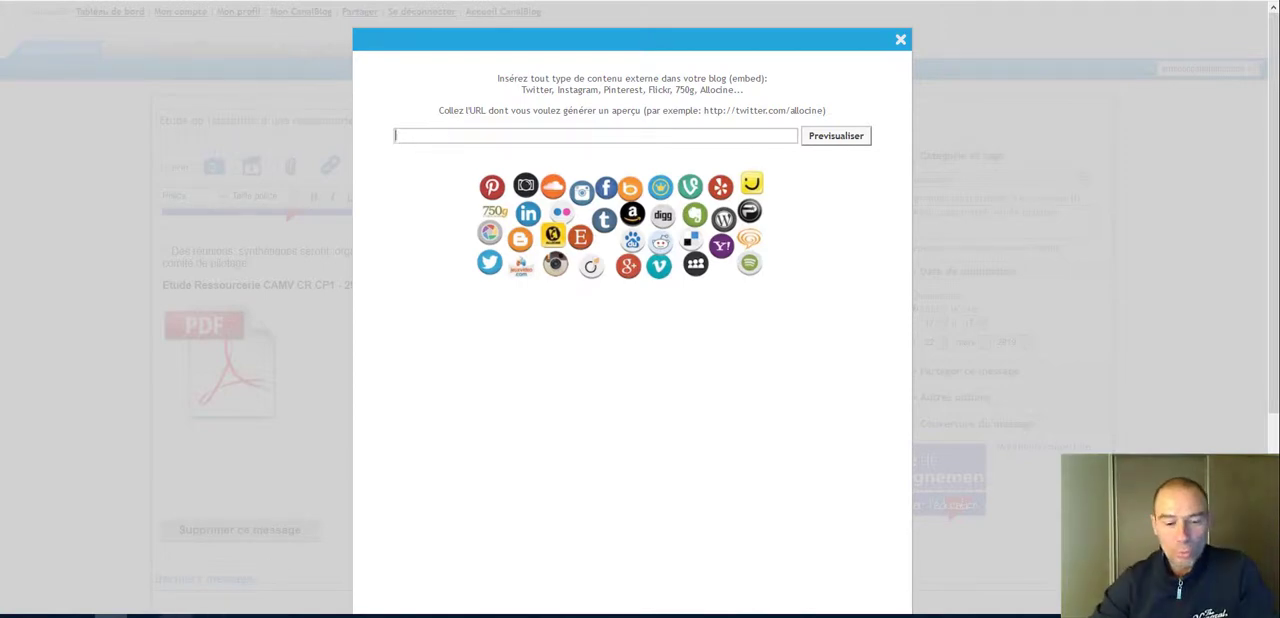
Step: Switch to Google Drive and open the first "Etude Ressourcerie CAMV CR CP1 29.04.14 .pdf" document from the search results
click(144, 616)
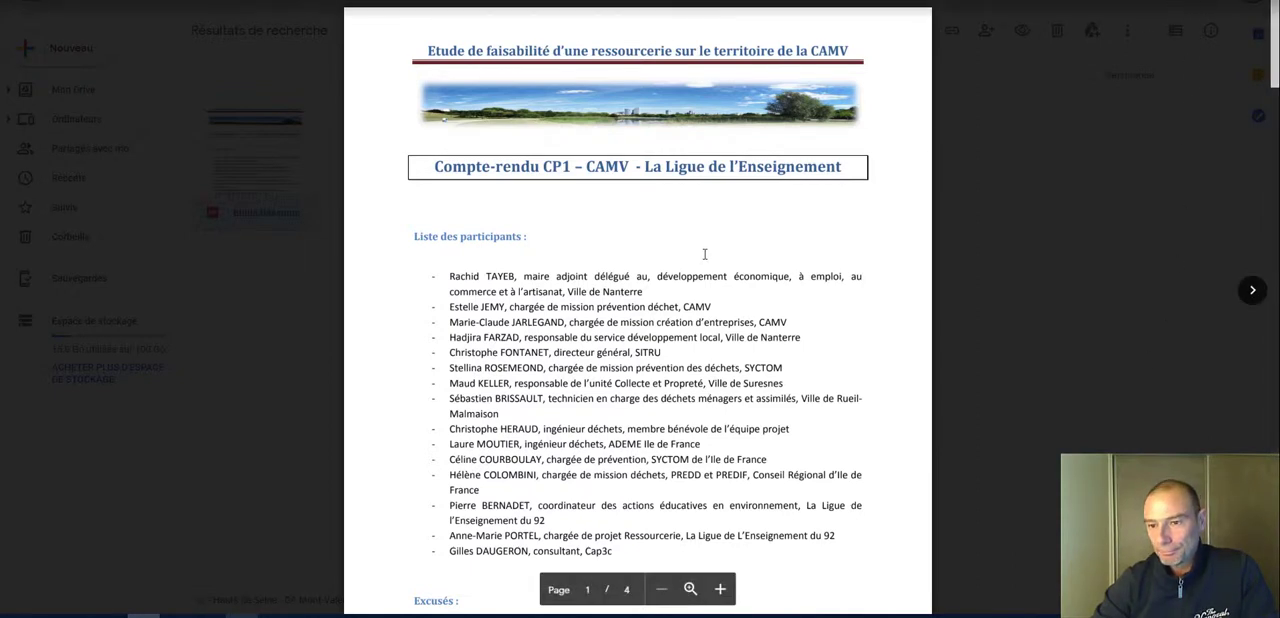
click(981, 293)
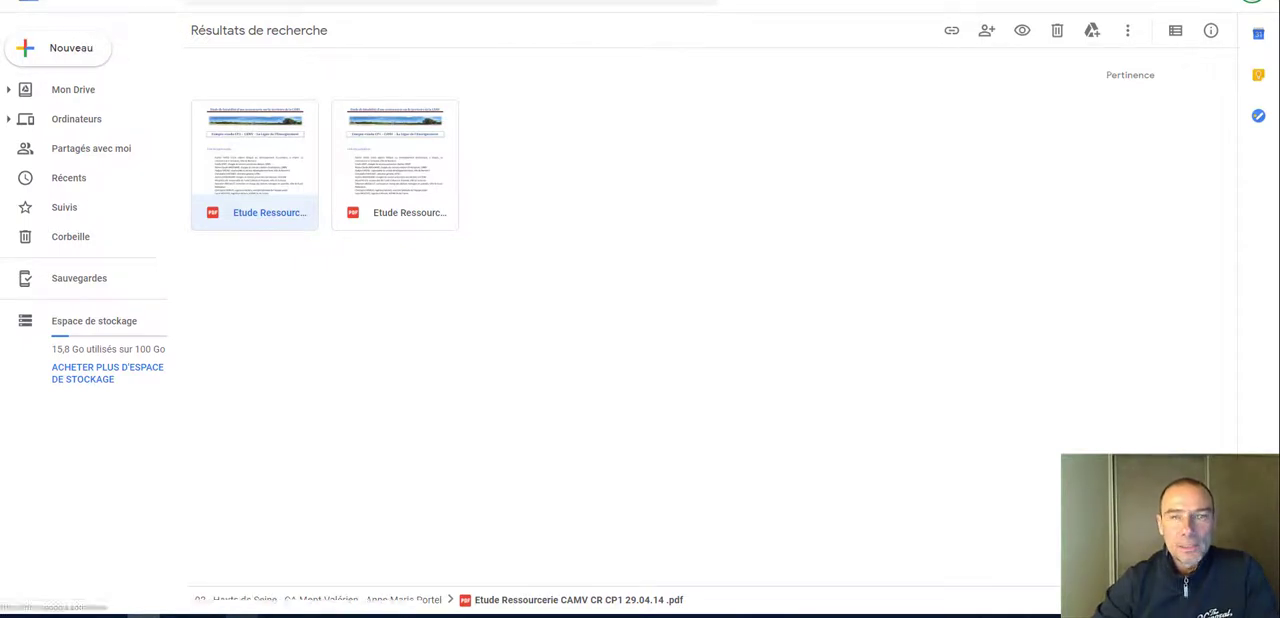
click(216, 1)
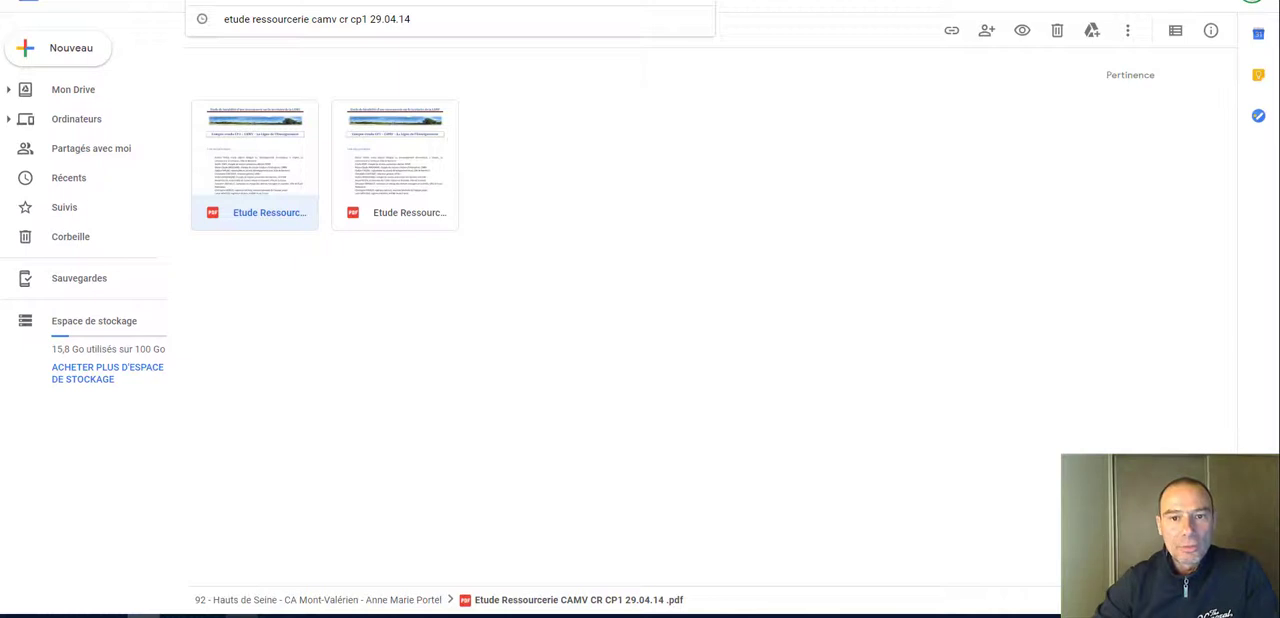
click(285, 163)
double_click(285, 163)
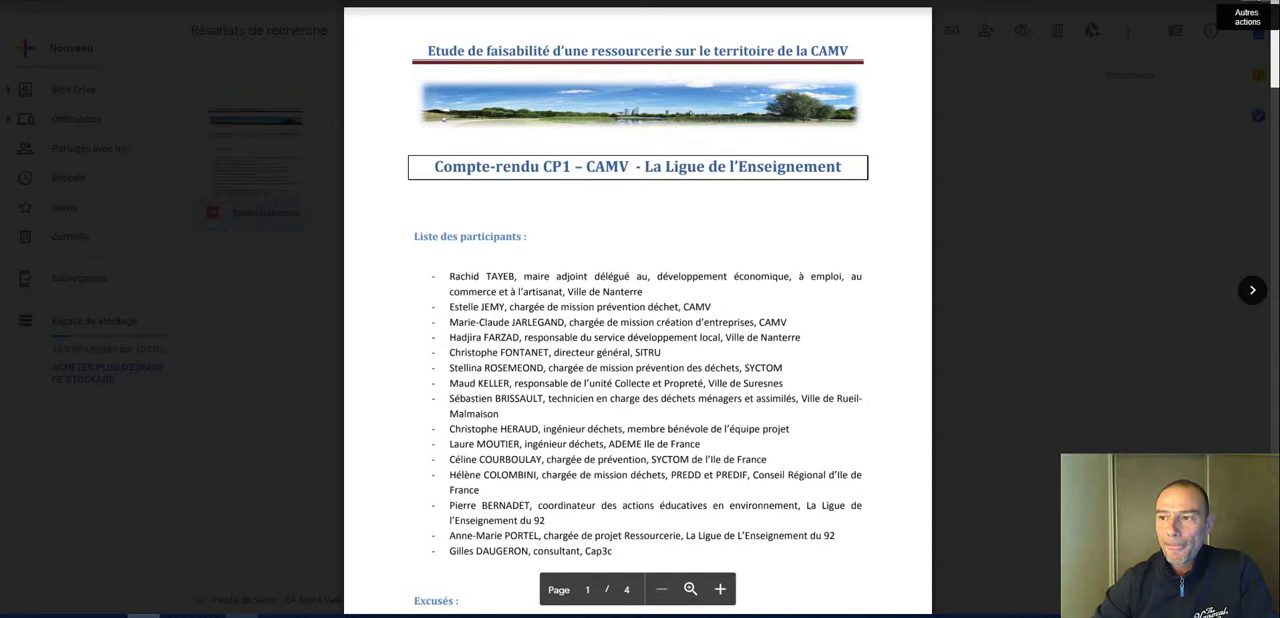
Step: Copy the PDF document's sharing link from its sharing settings and close them
click(1250, 30)
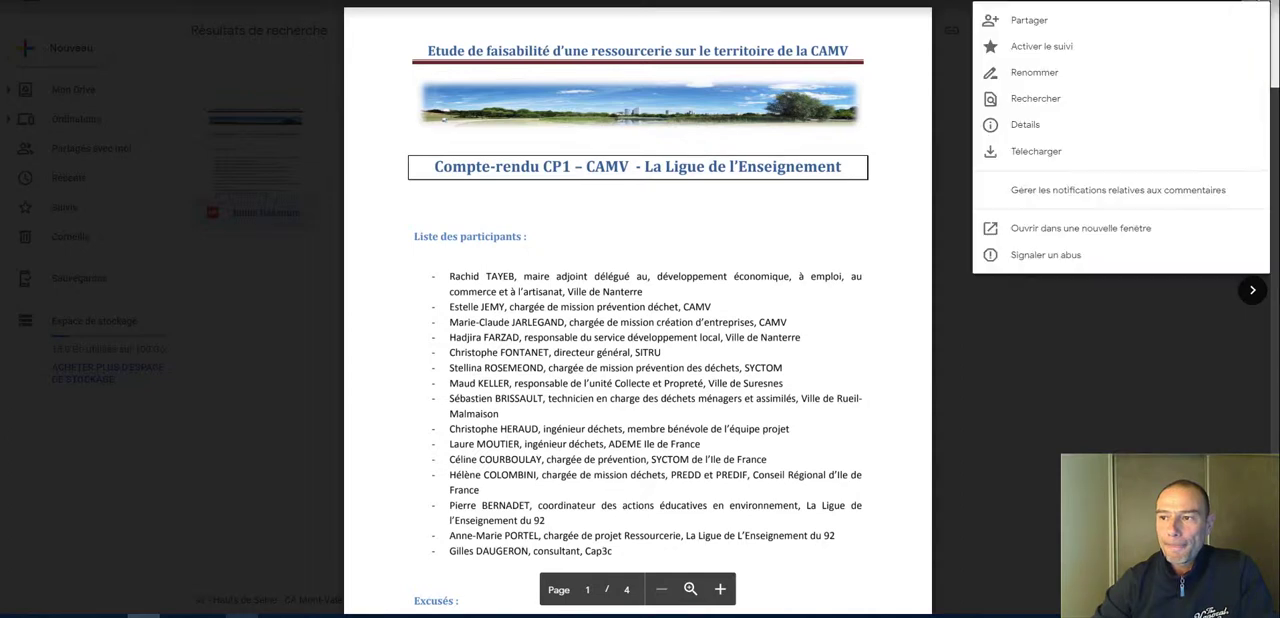
click(1047, 20)
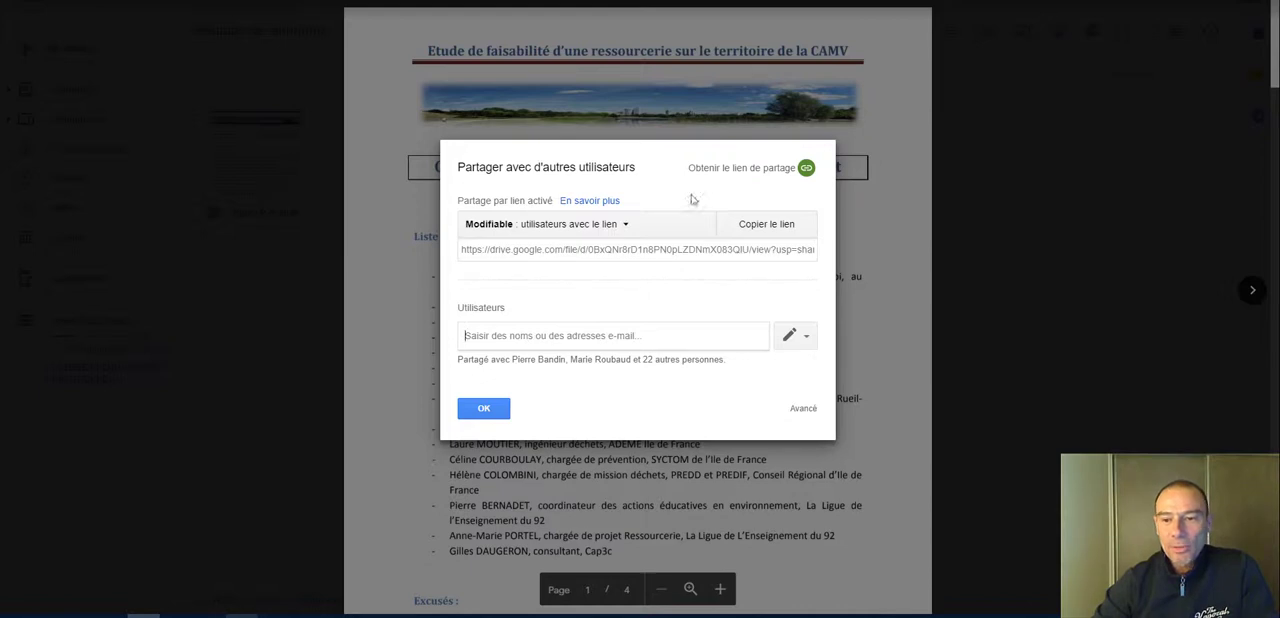
click(468, 251)
key(ctrl+c)
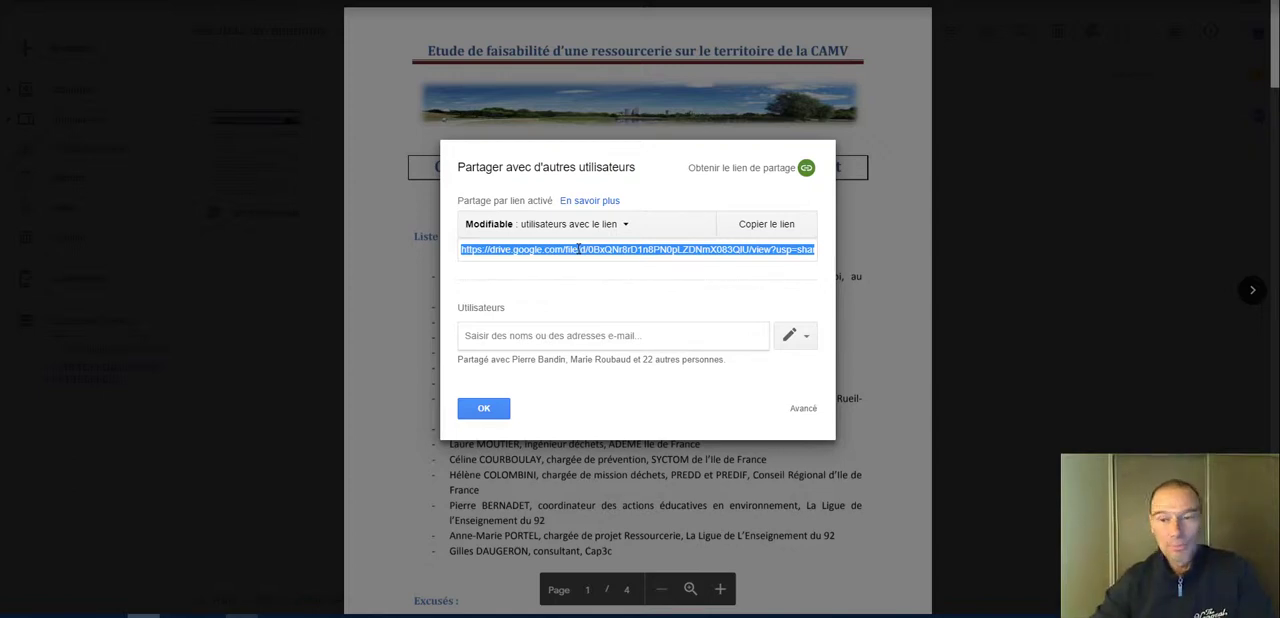
click(737, 172)
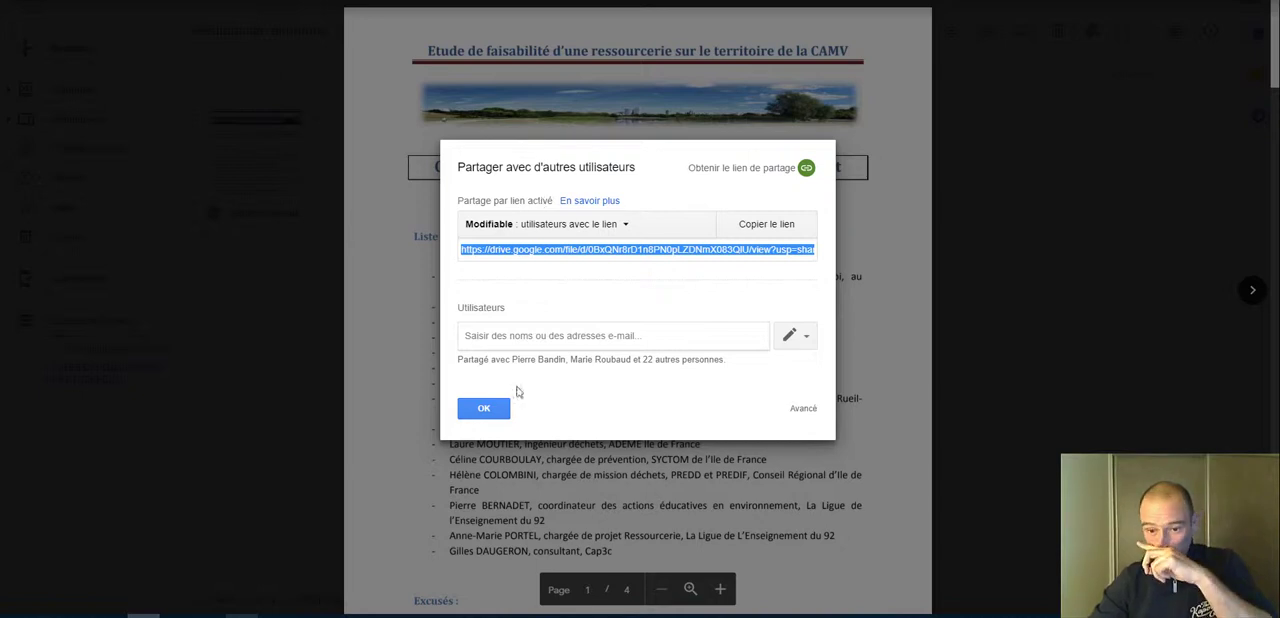
click(768, 224)
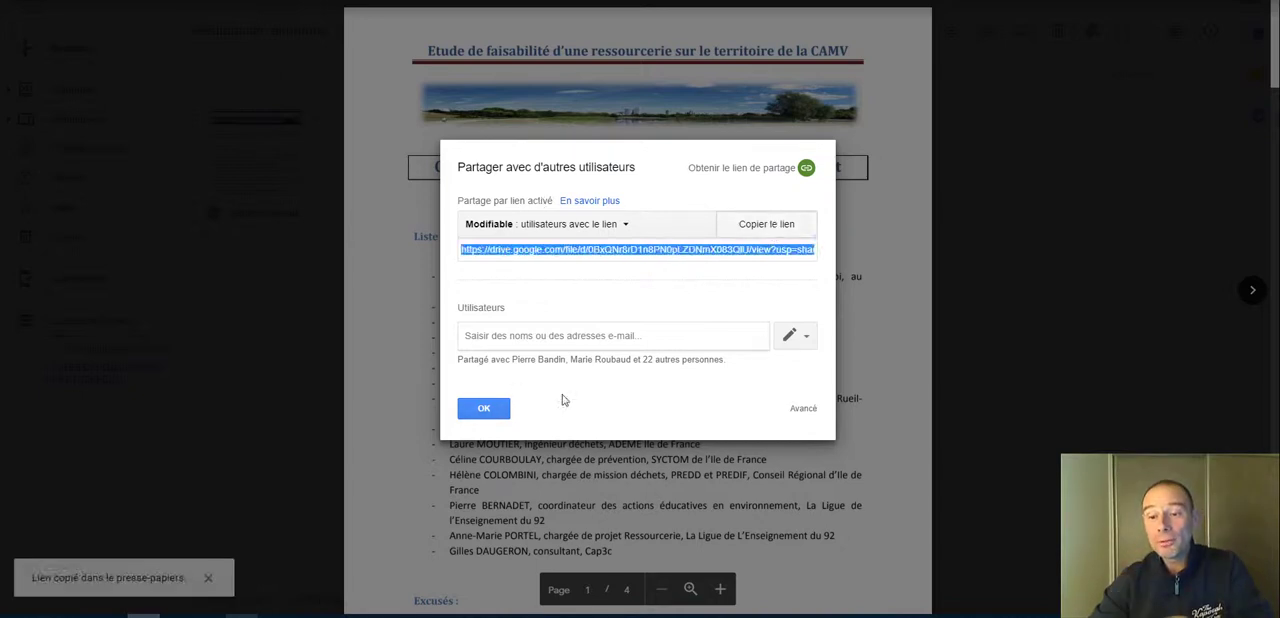
click(484, 408)
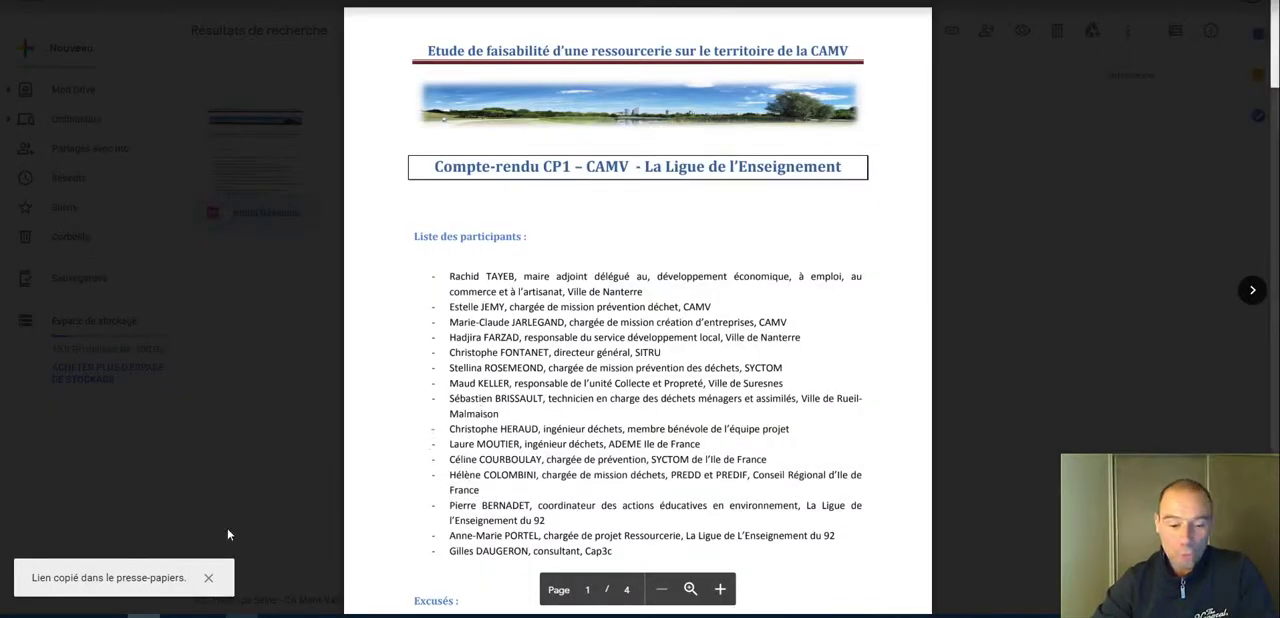
Step: Return to the CanalBlog external content form, paste the Google Drive sharing link, preview it and insert the document preview into the message
click(108, 616)
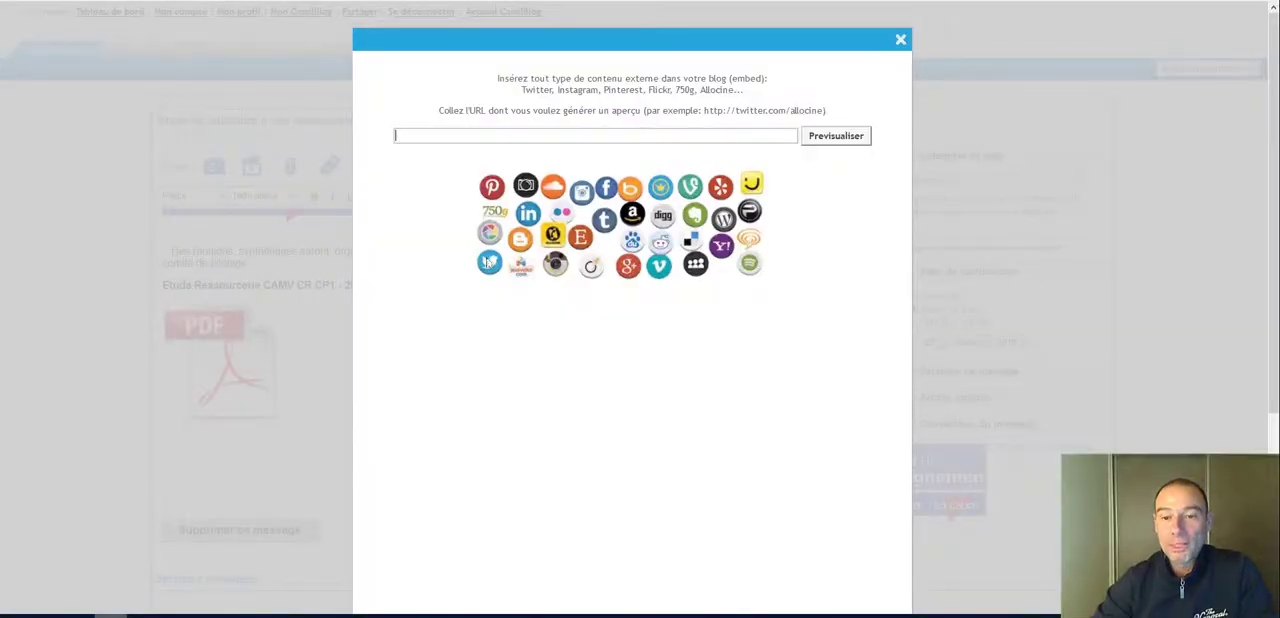
key(ctrl+v)
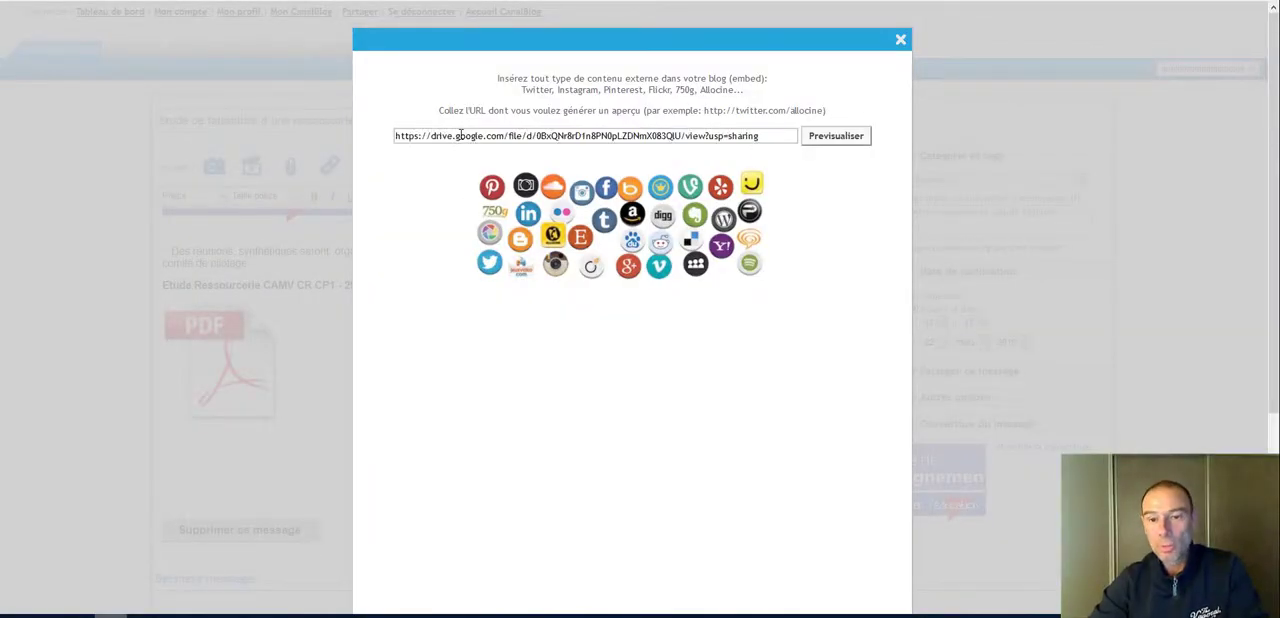
drag(432, 135, 682, 138)
click(534, 135)
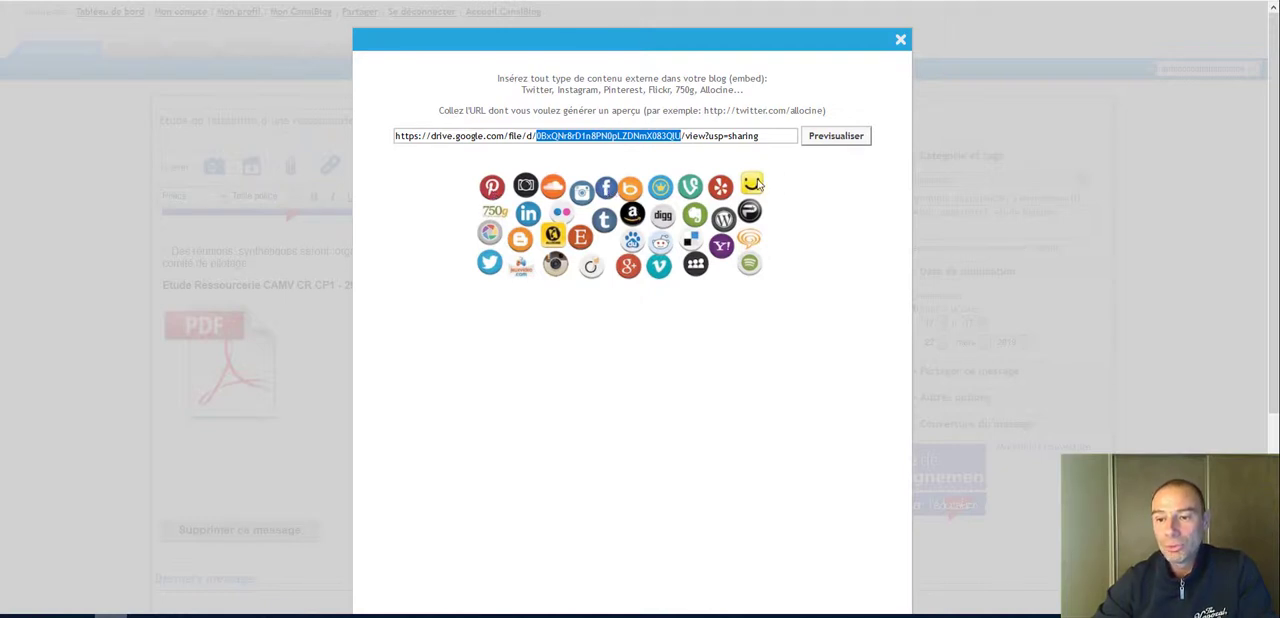
click(850, 138)
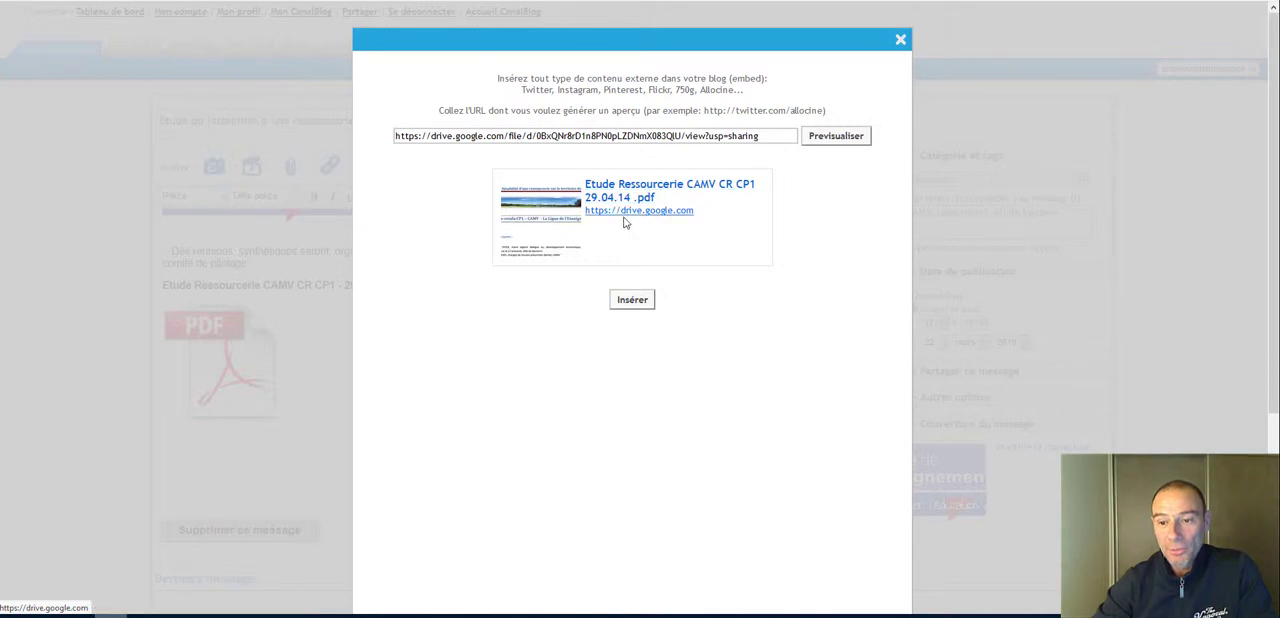
click(632, 300)
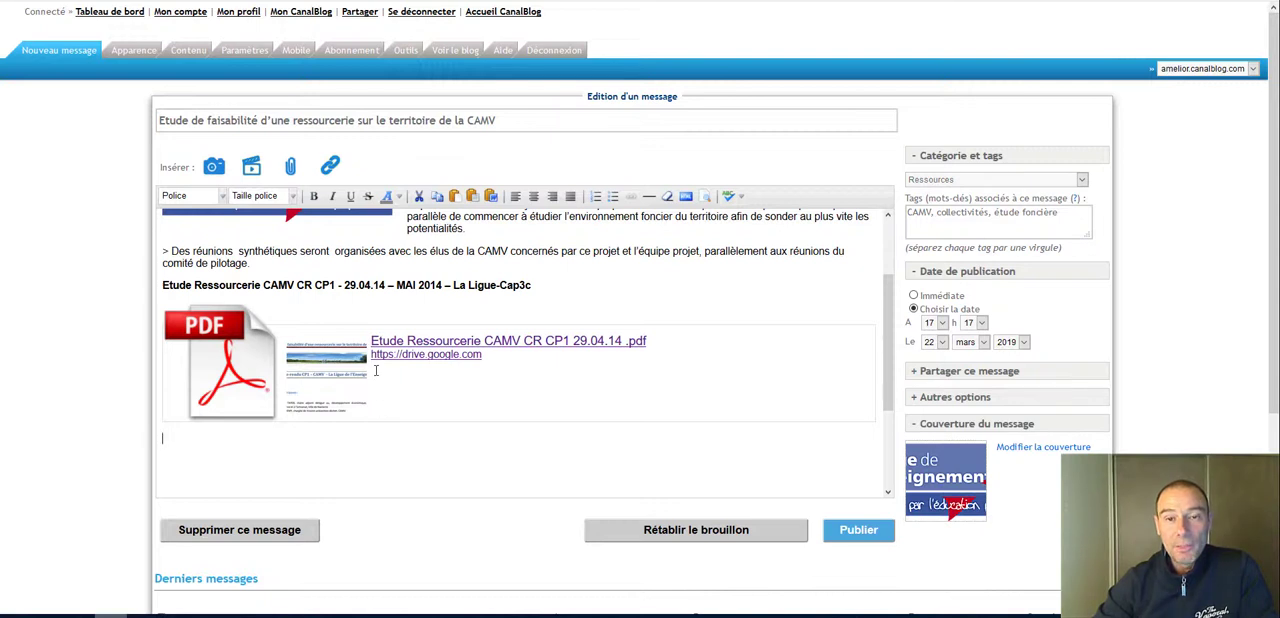
drag(483, 362, 374, 355)
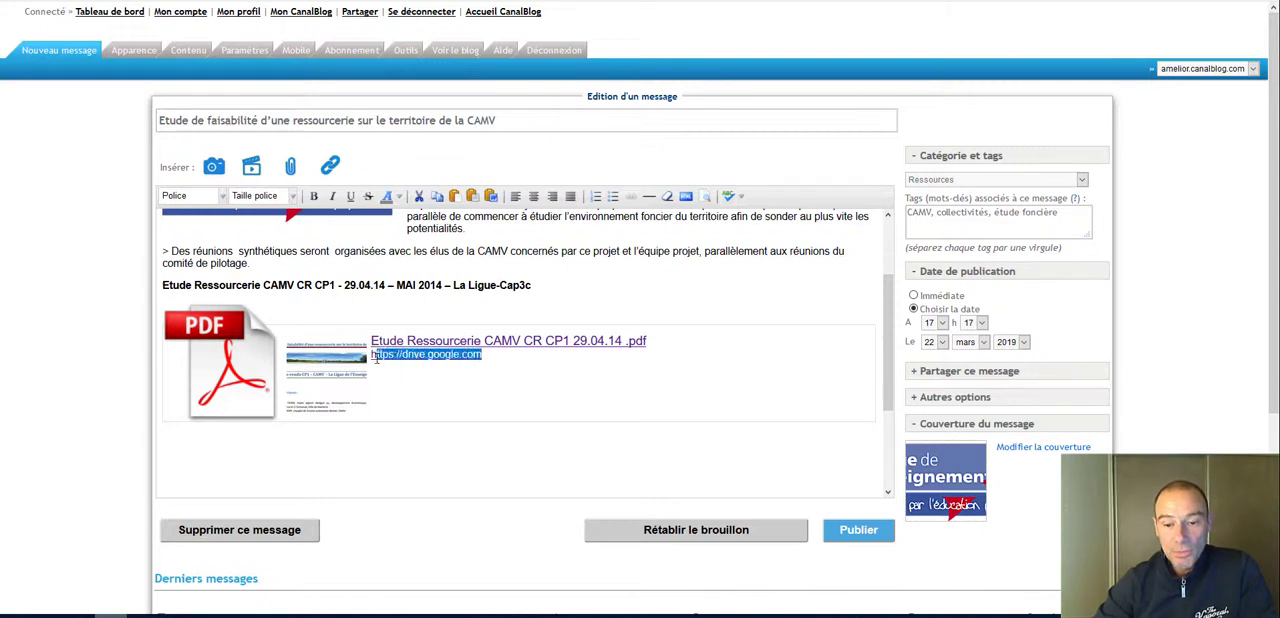
key(BackSpace)
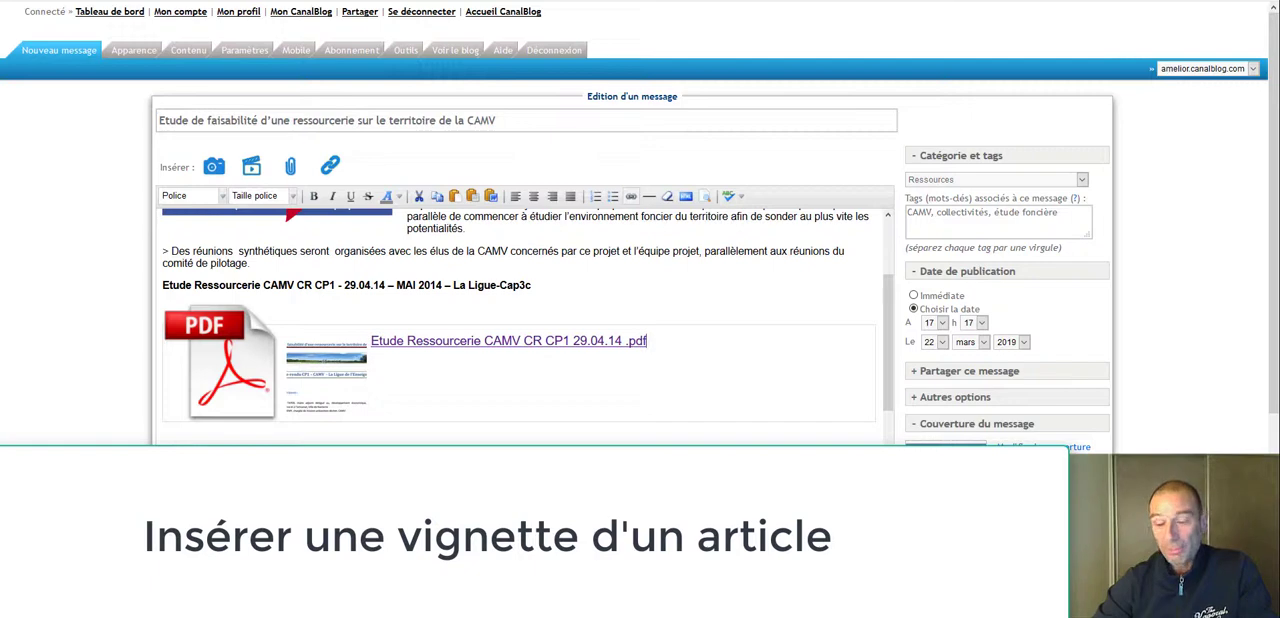
click(856, 533)
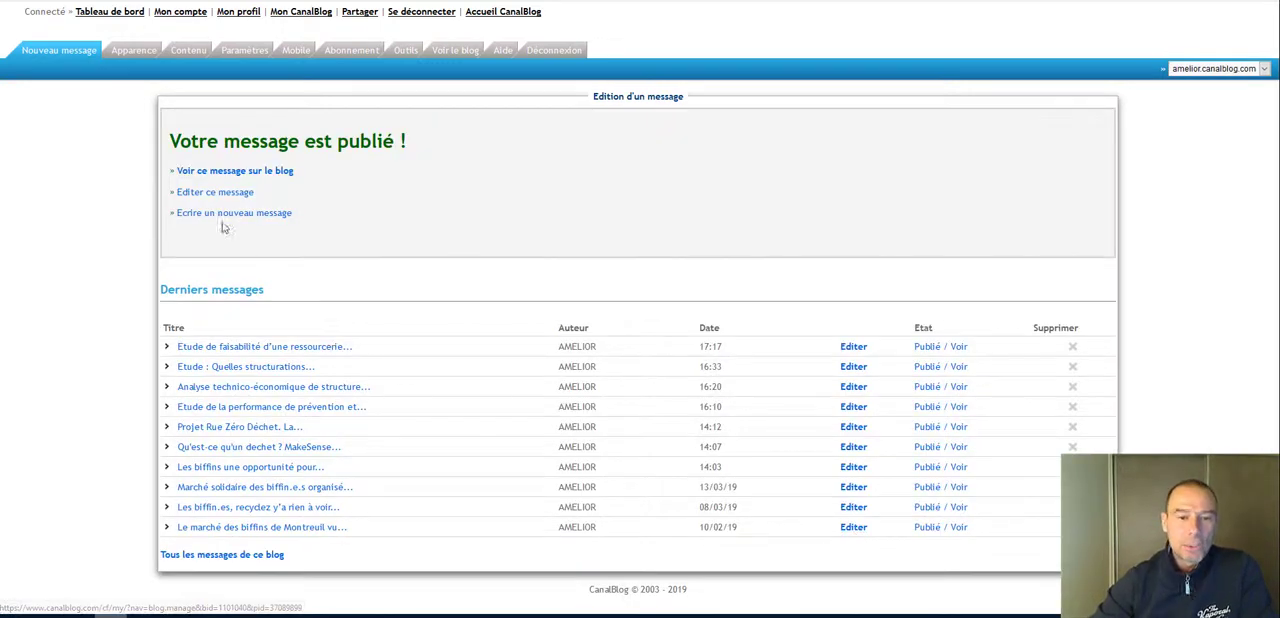
Step: Examine the published message on the blog, its summary in the Ressources category, and its full article page with the PDF link
click(209, 172)
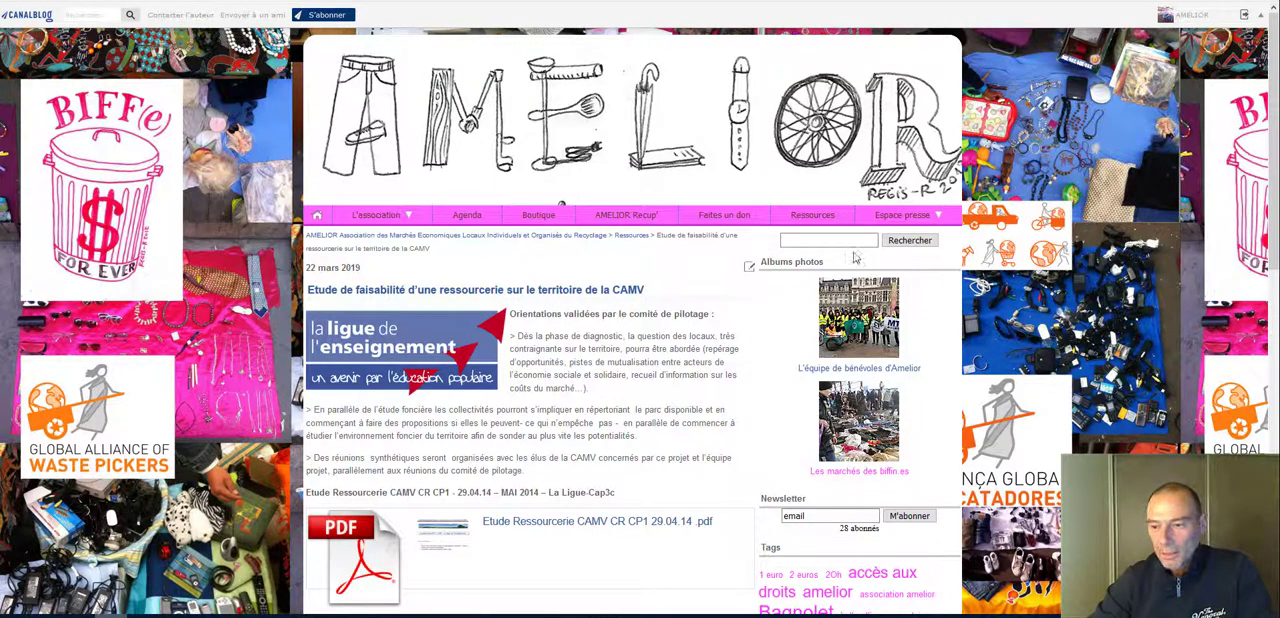
mouse_move(905, 216)
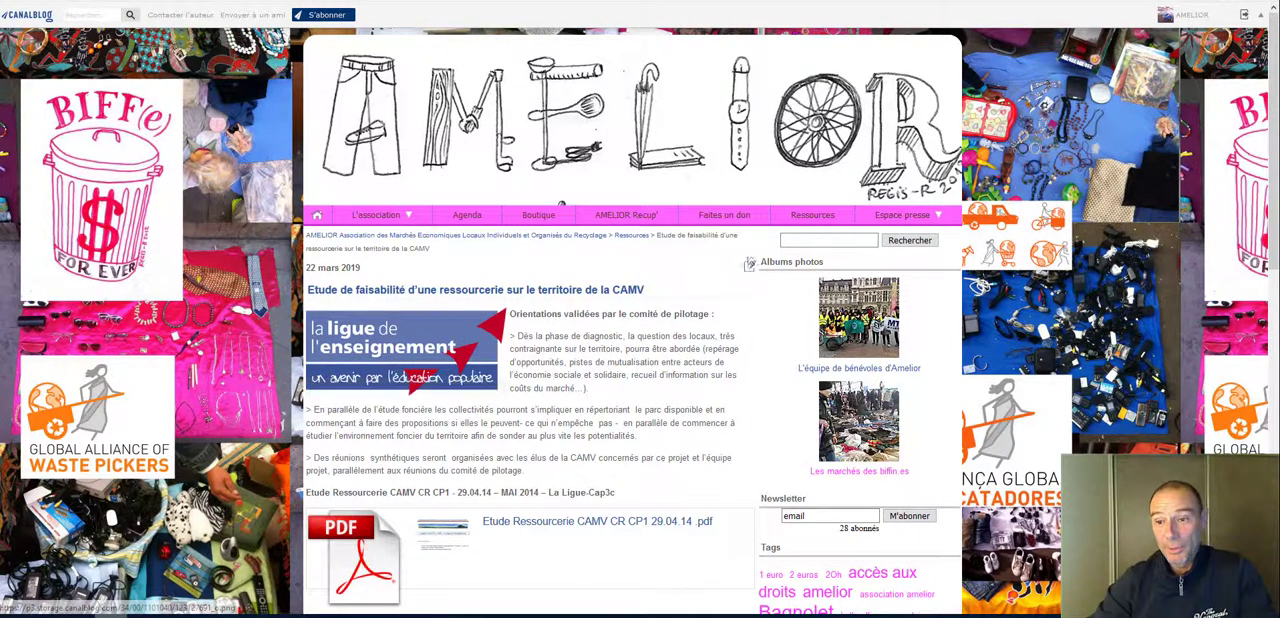
click(804, 219)
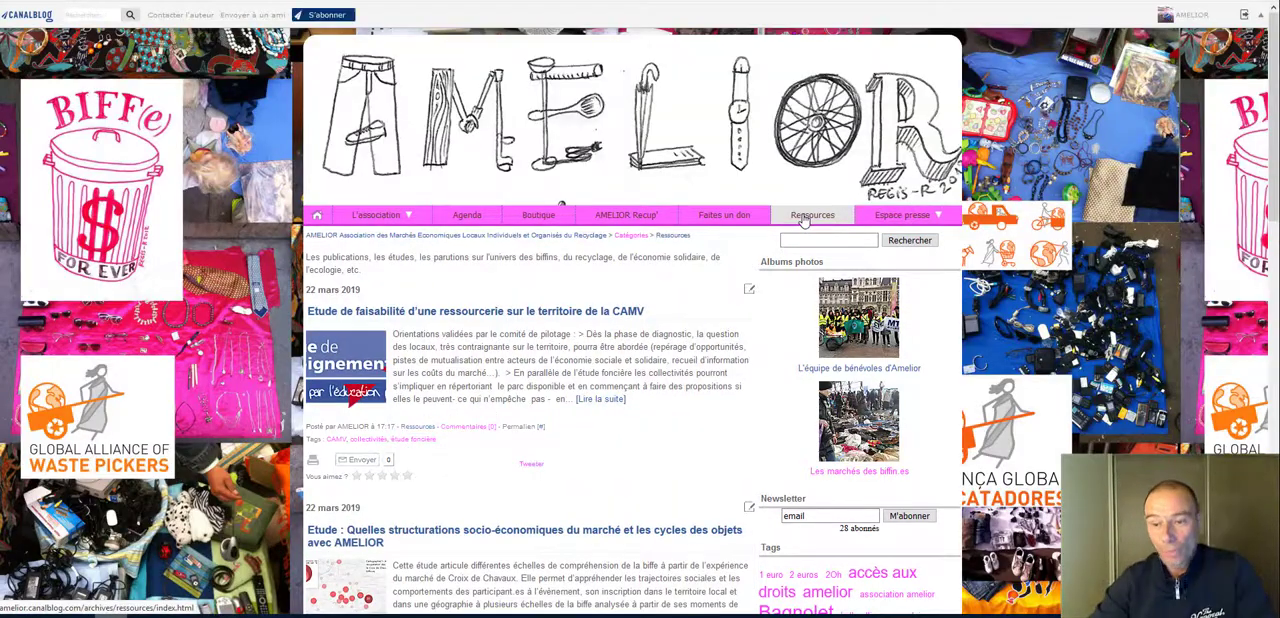
scroll(538, 243, down, 1)
scroll(538, 245, down, 5)
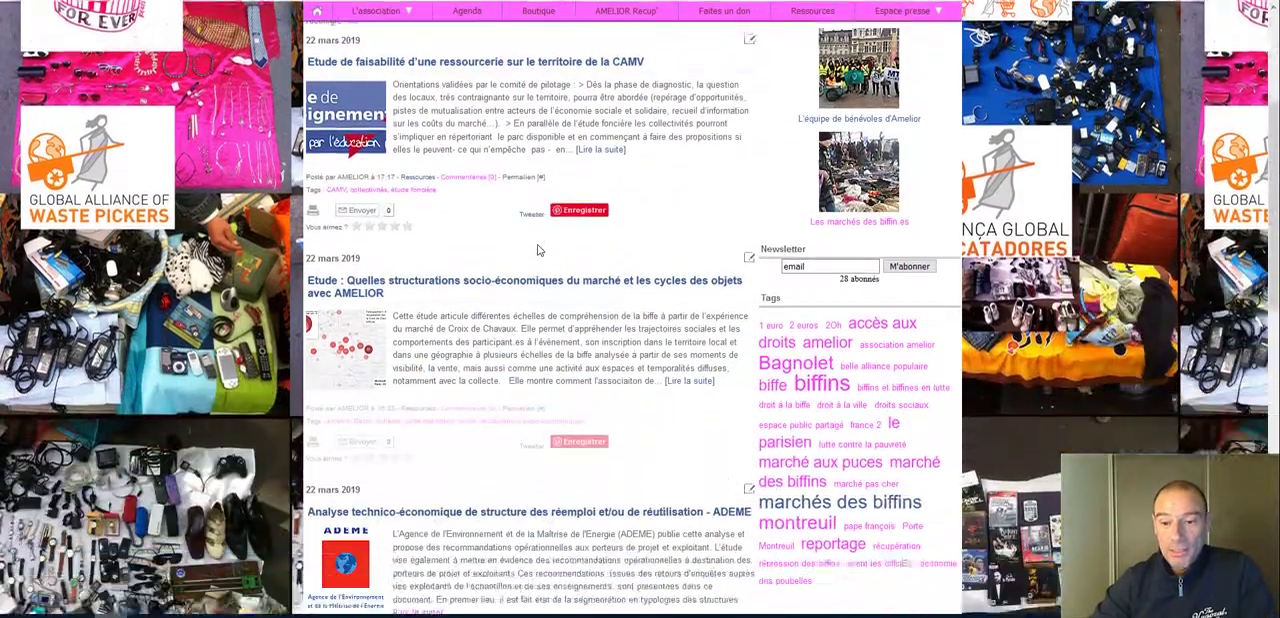
scroll(538, 248, up, 3)
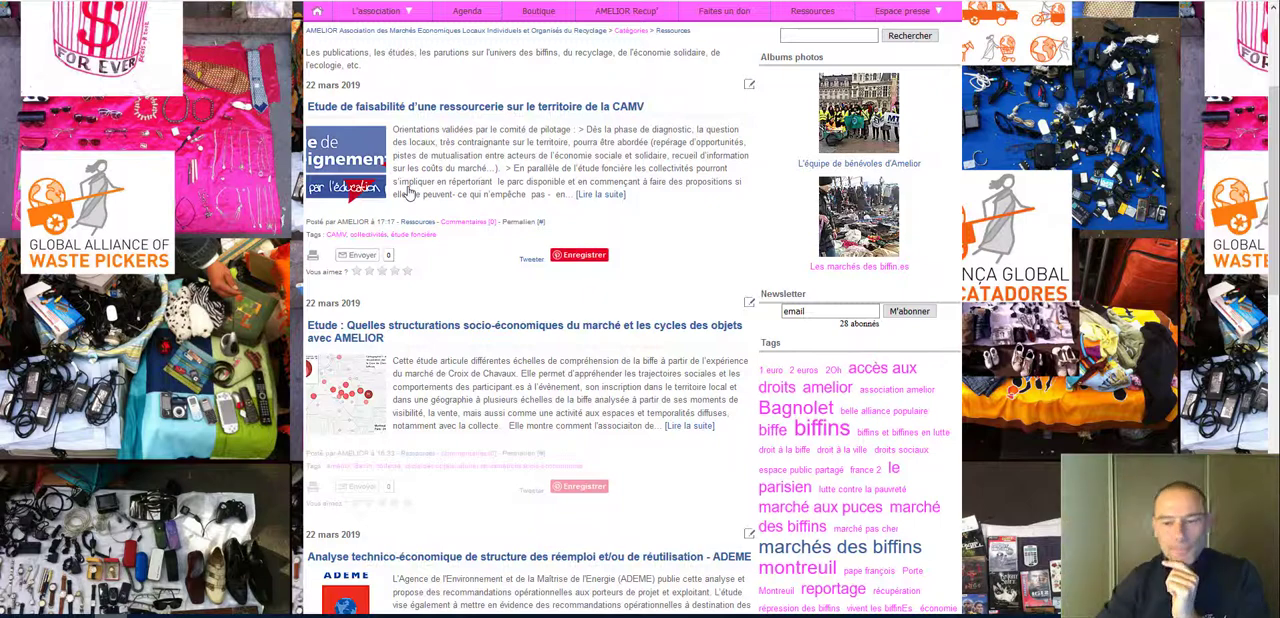
click(459, 169)
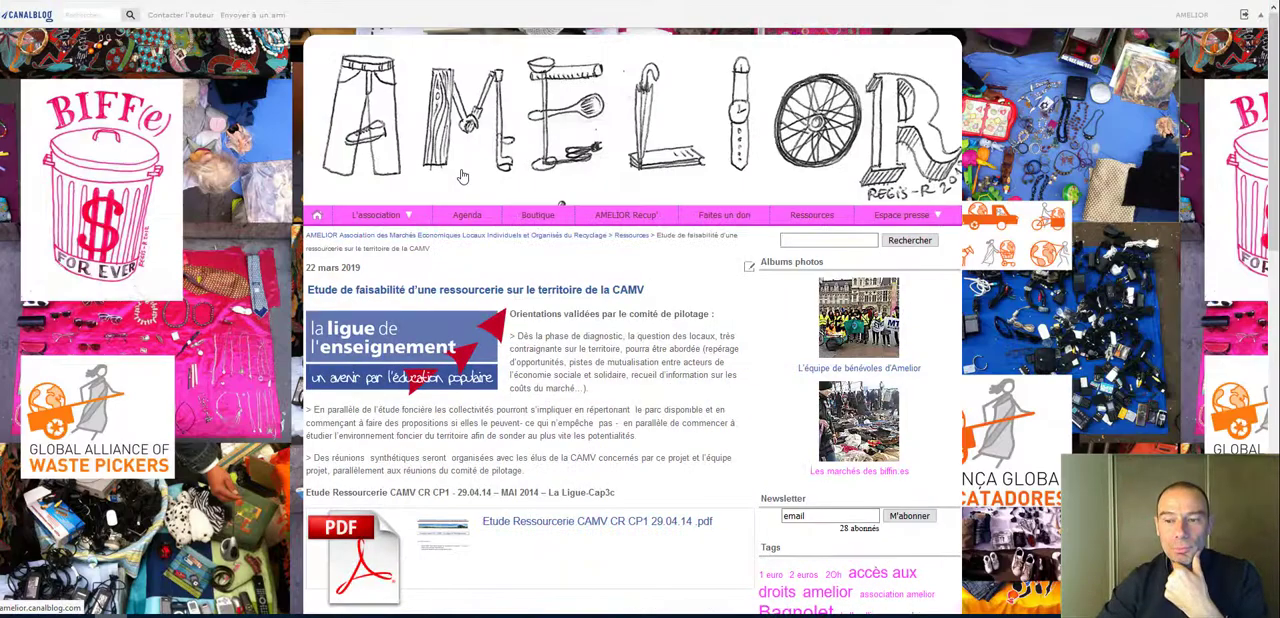
scroll(630, 400, down, 3)
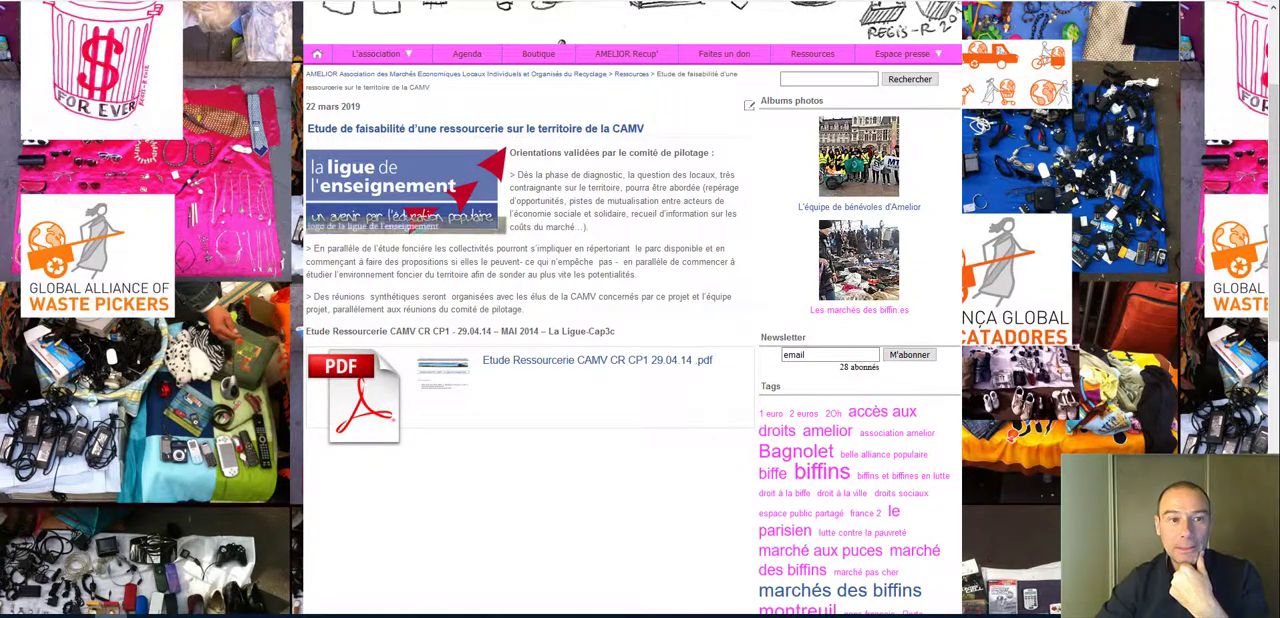
Step: Return to the Ressources category, look over the article summaries and open the "Etude de faisabilité d'une ressourcerie" message for editing
key(alt+Left)
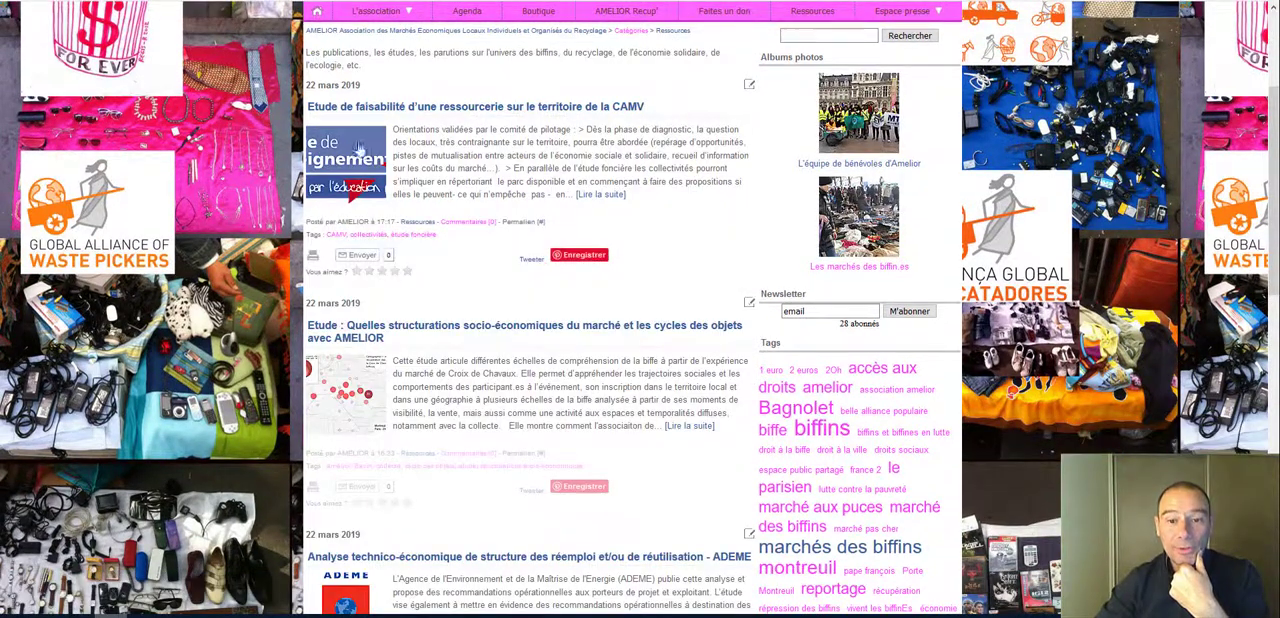
scroll(345, 236, down, 3)
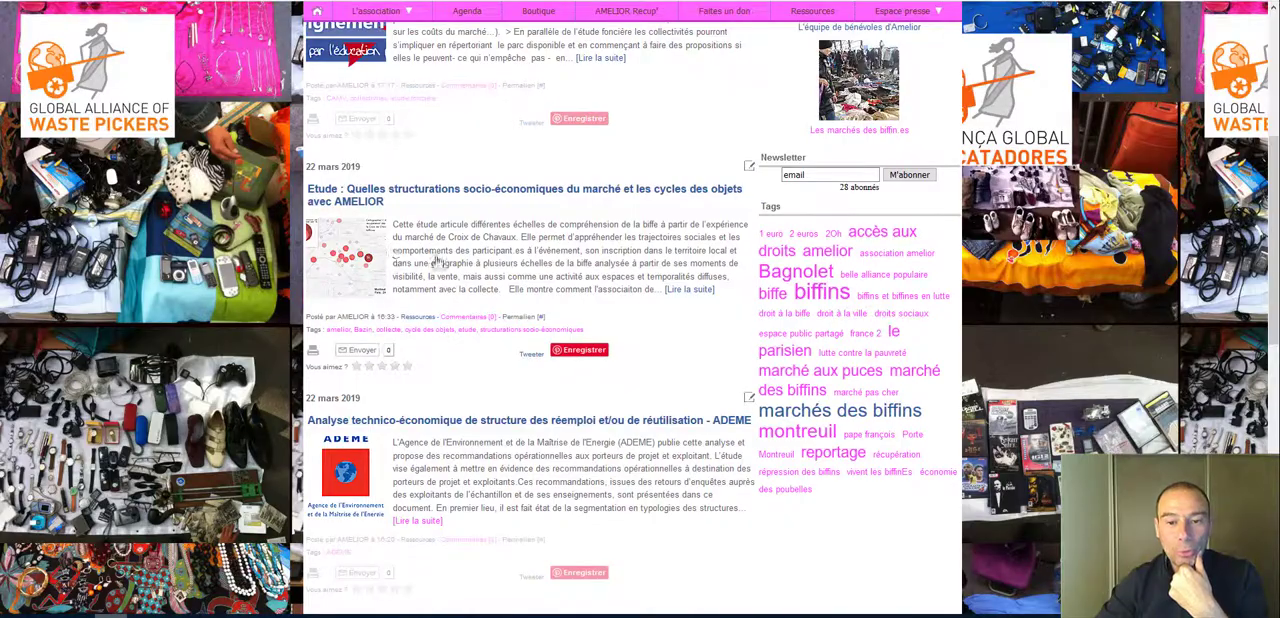
scroll(438, 260, down, 3)
scroll(748, 293, up, 10)
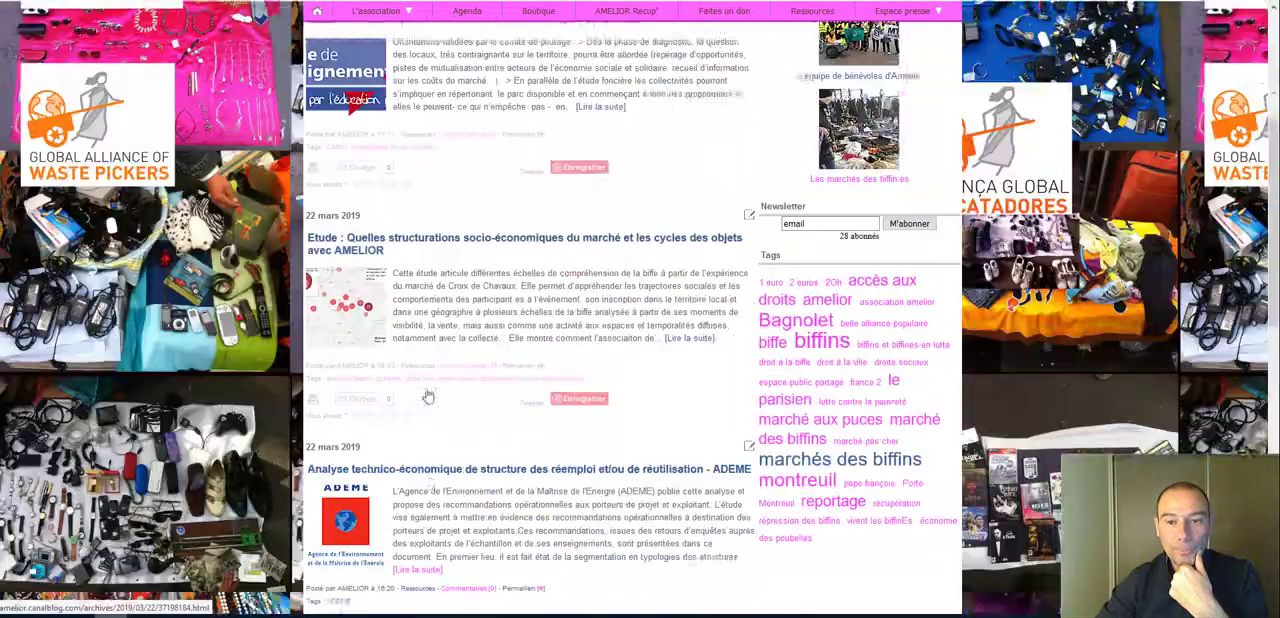
click(748, 292)
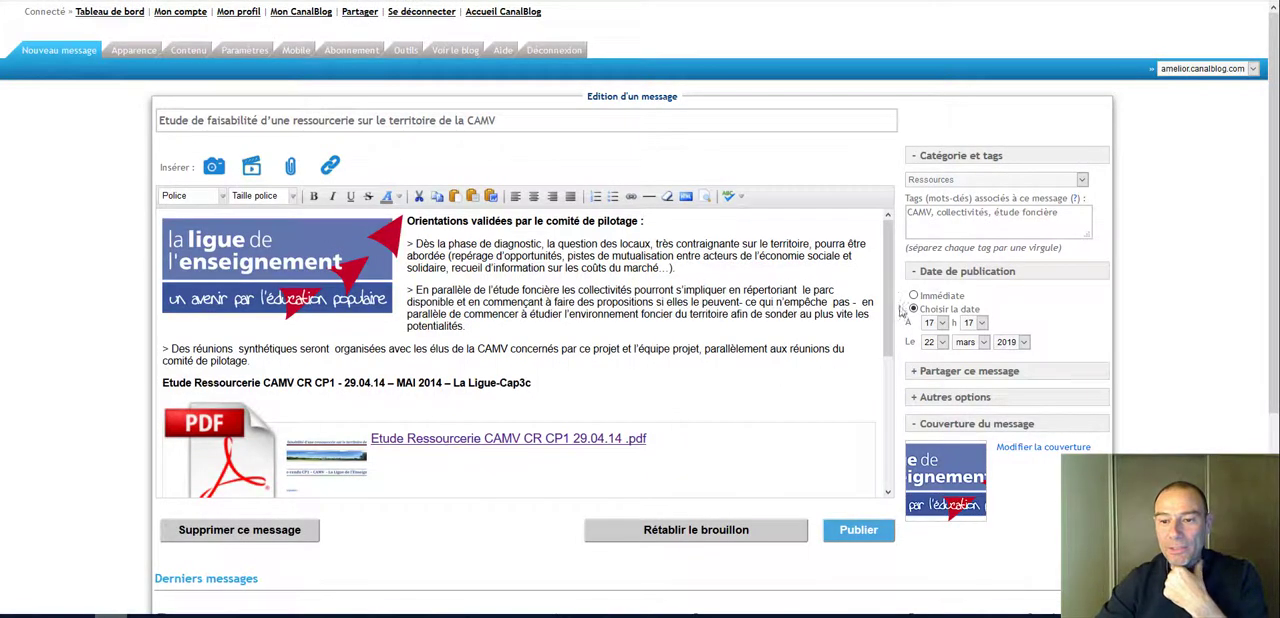
Step: View the images available as the message cover and close the selection without changing it
scroll(1236, 300, down, 1)
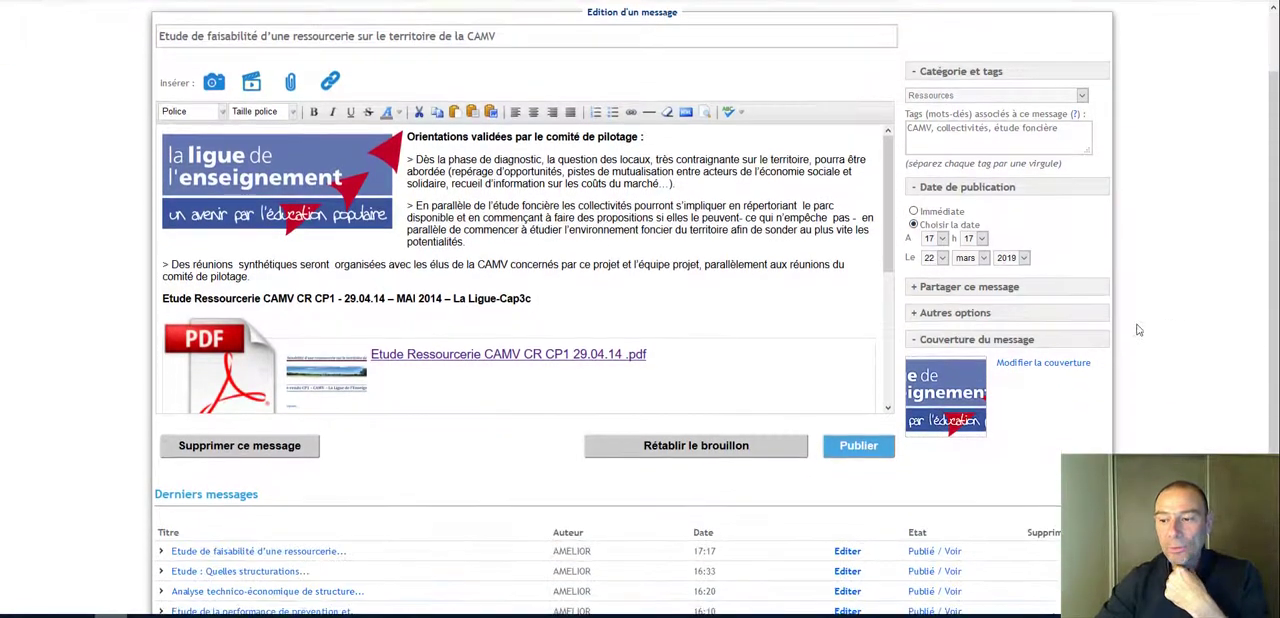
click(1046, 366)
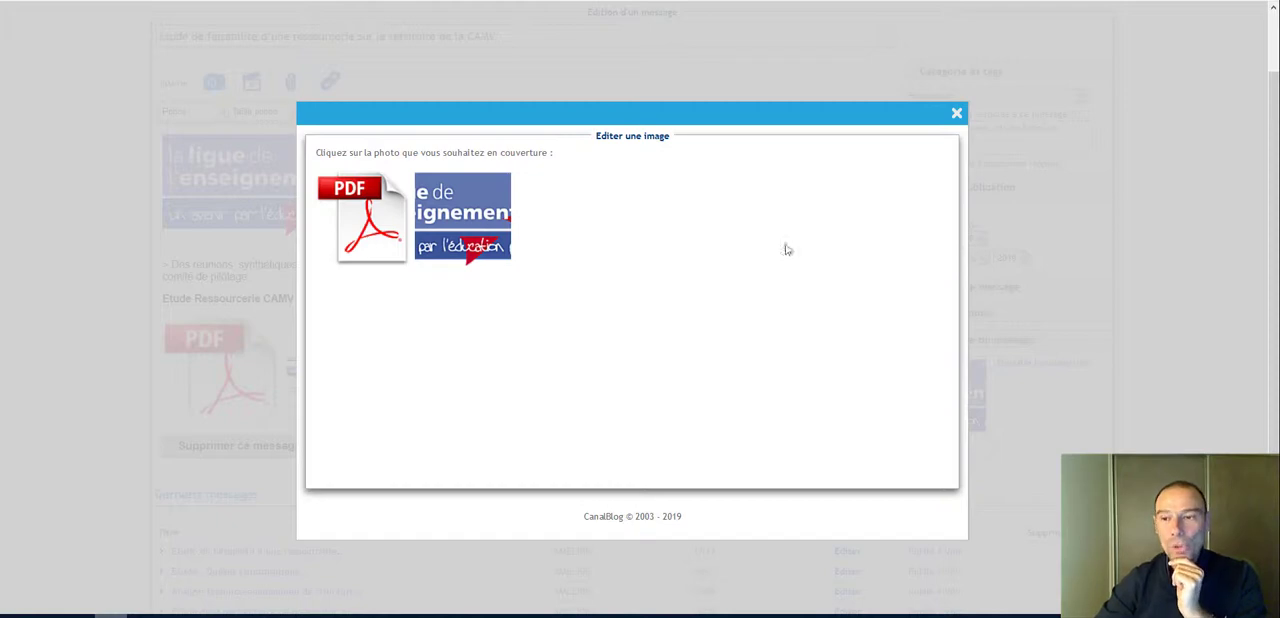
click(993, 132)
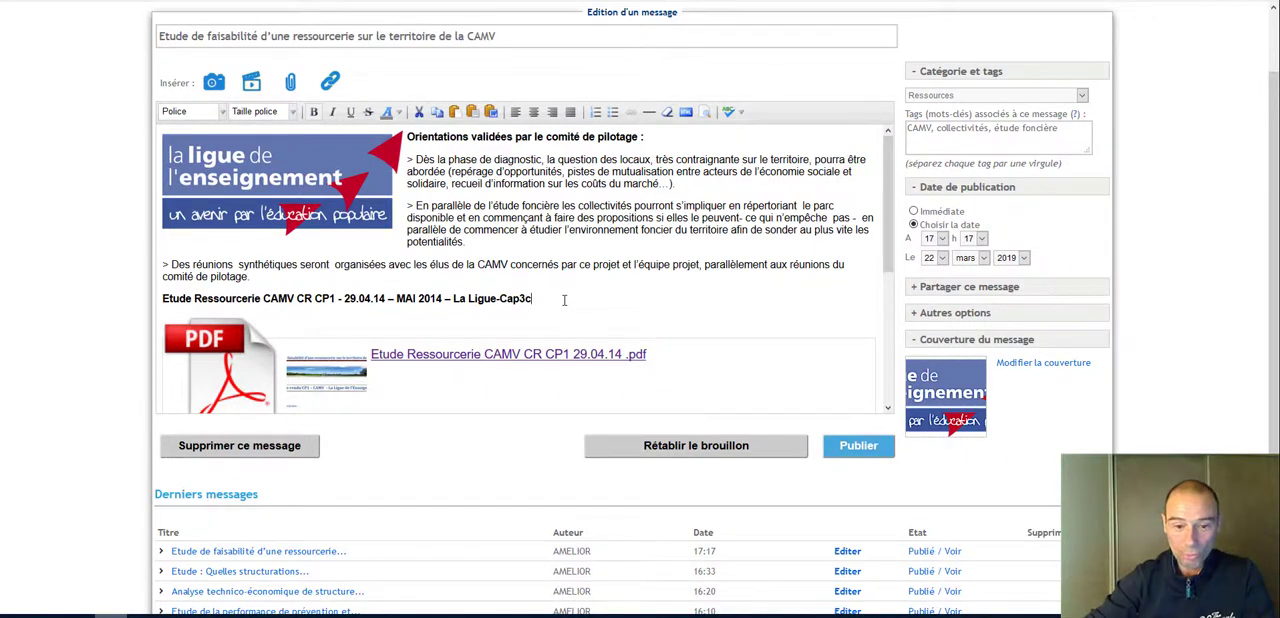
Step: Add a line below "Etude Ressourcerie CAMV CR CP1 - 29.04.14" and upload the image gilet4.jpg there, adapted to the message zone
key(Return)
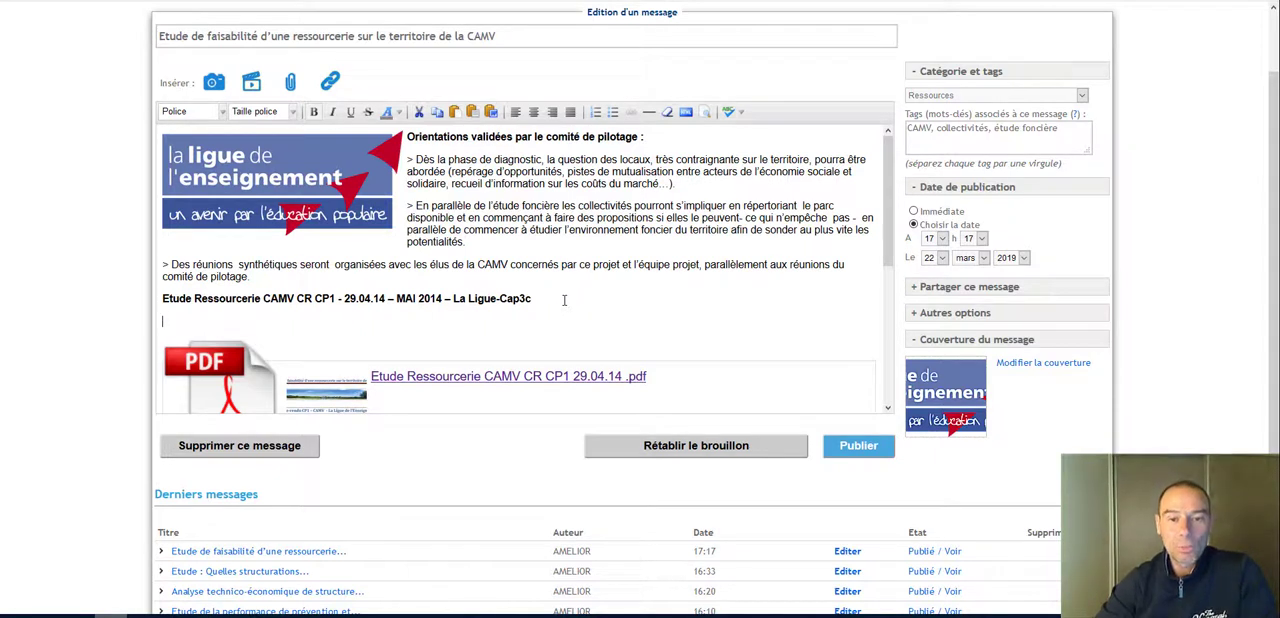
click(214, 87)
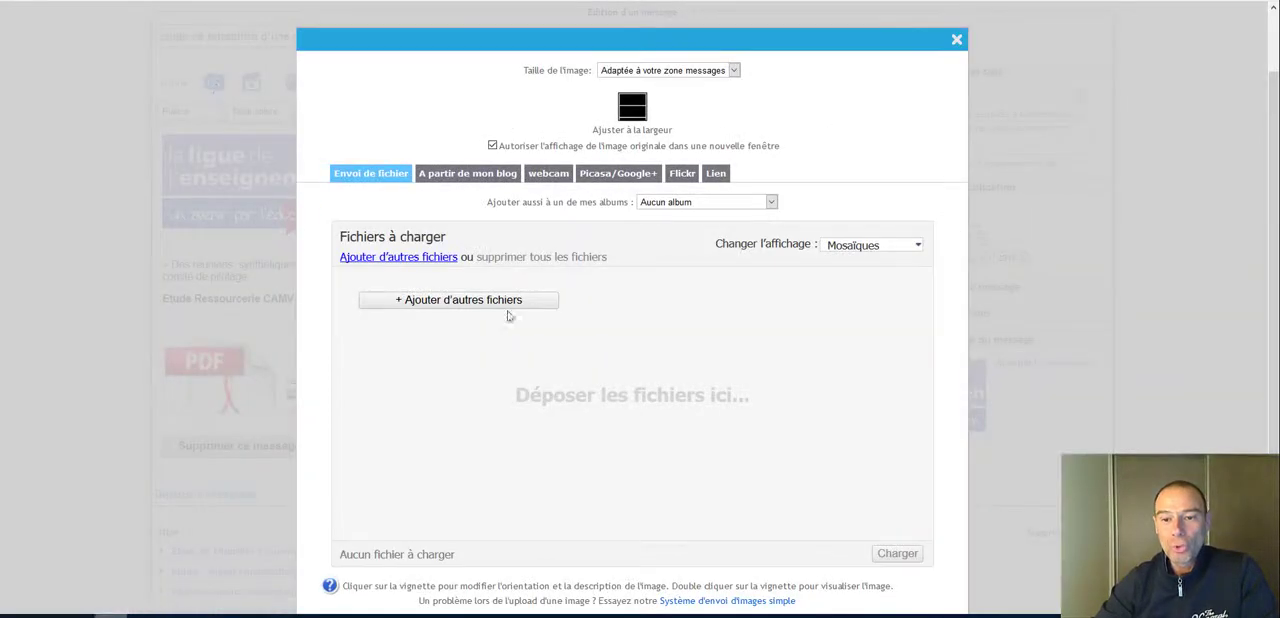
click(490, 300)
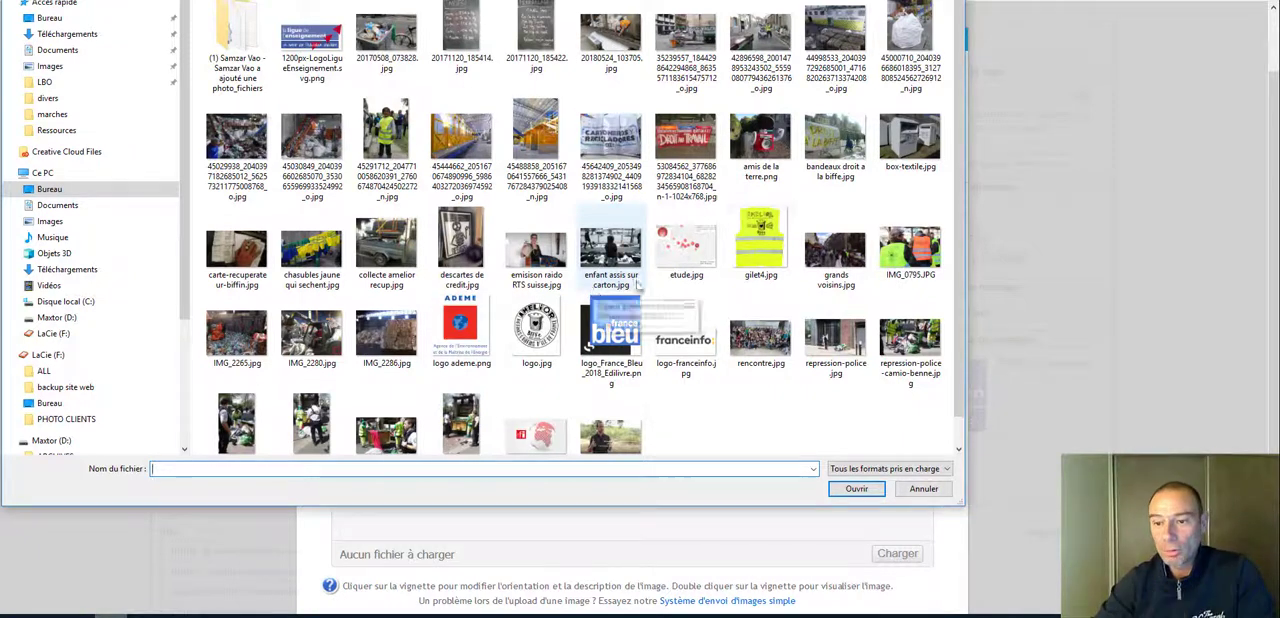
click(770, 260)
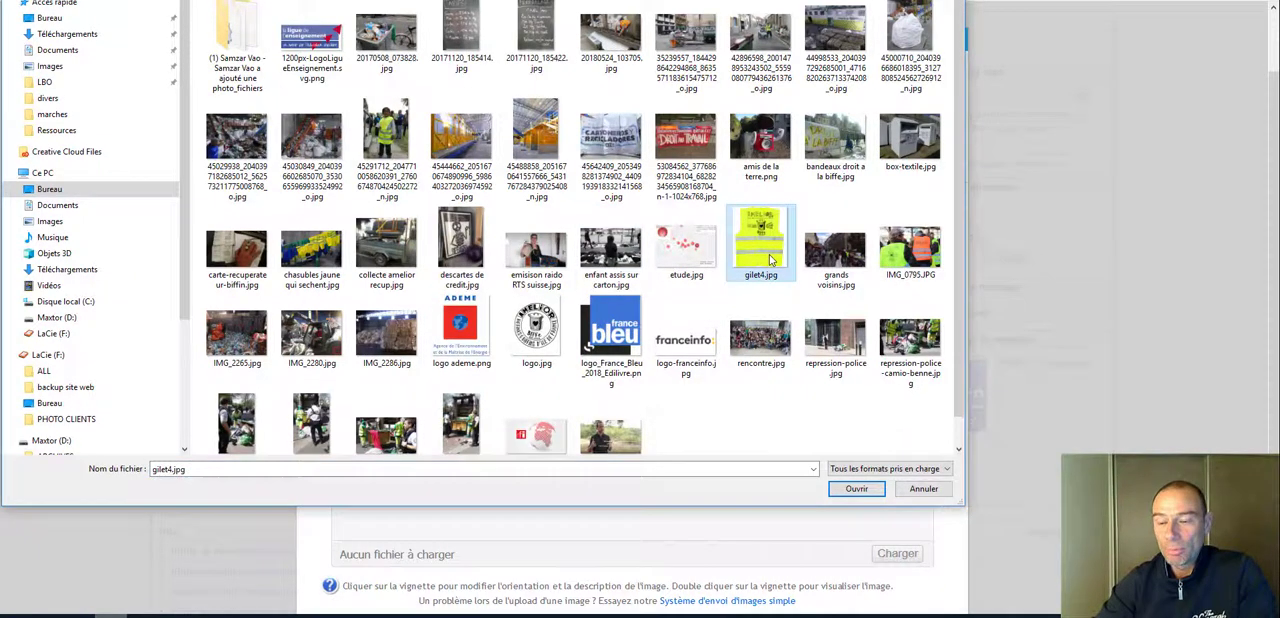
click(848, 490)
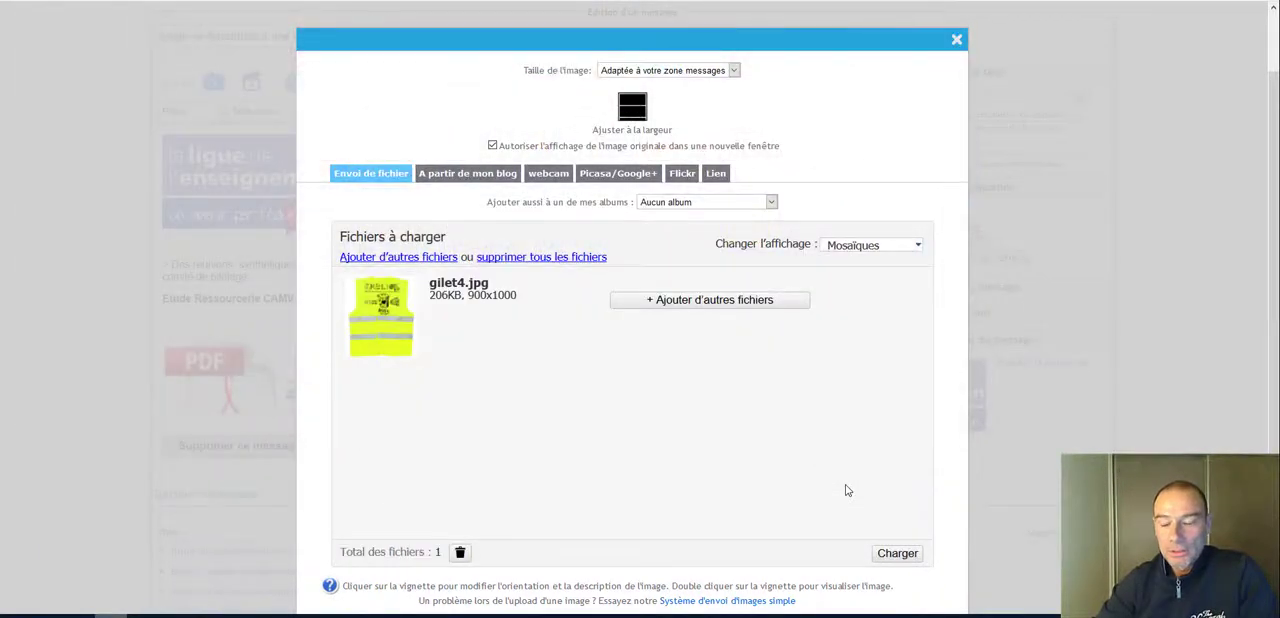
click(900, 558)
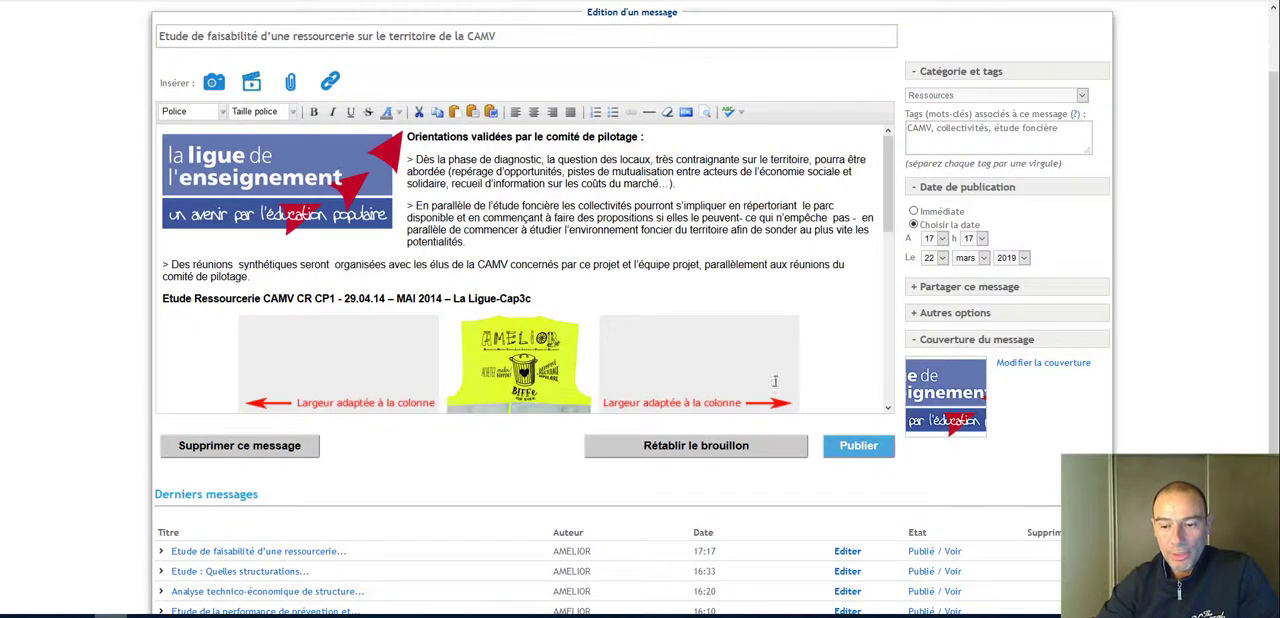
Step: Set the yellow vest image as the message cover
click(652, 355)
click(653, 356)
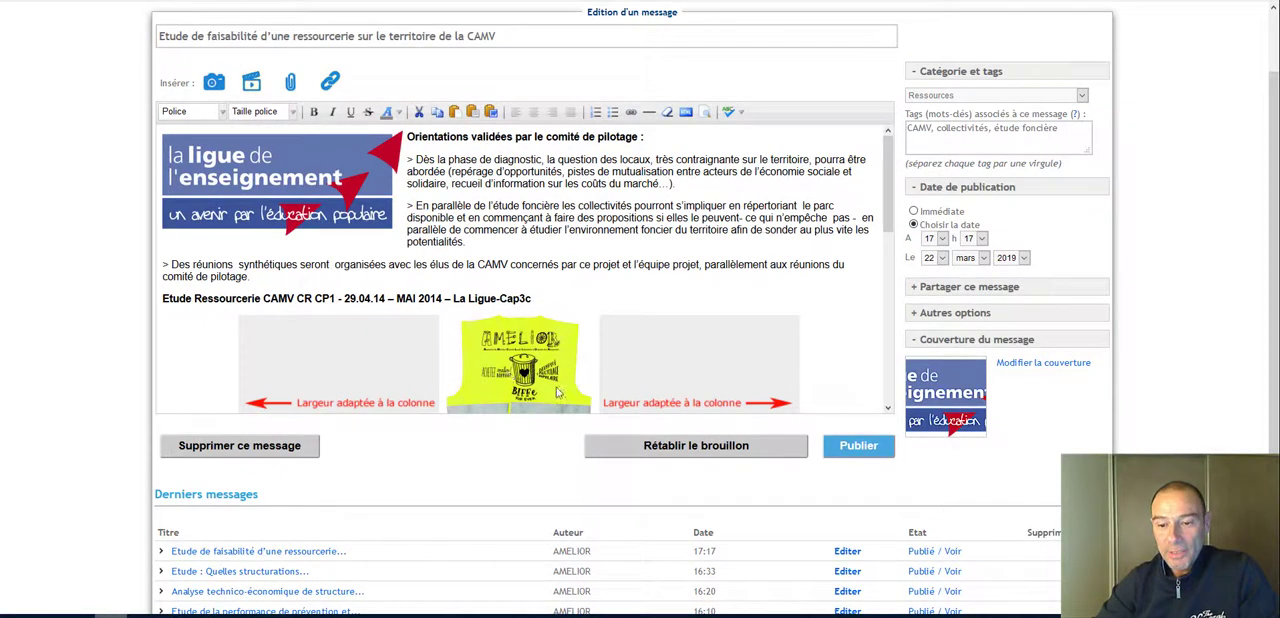
click(1043, 366)
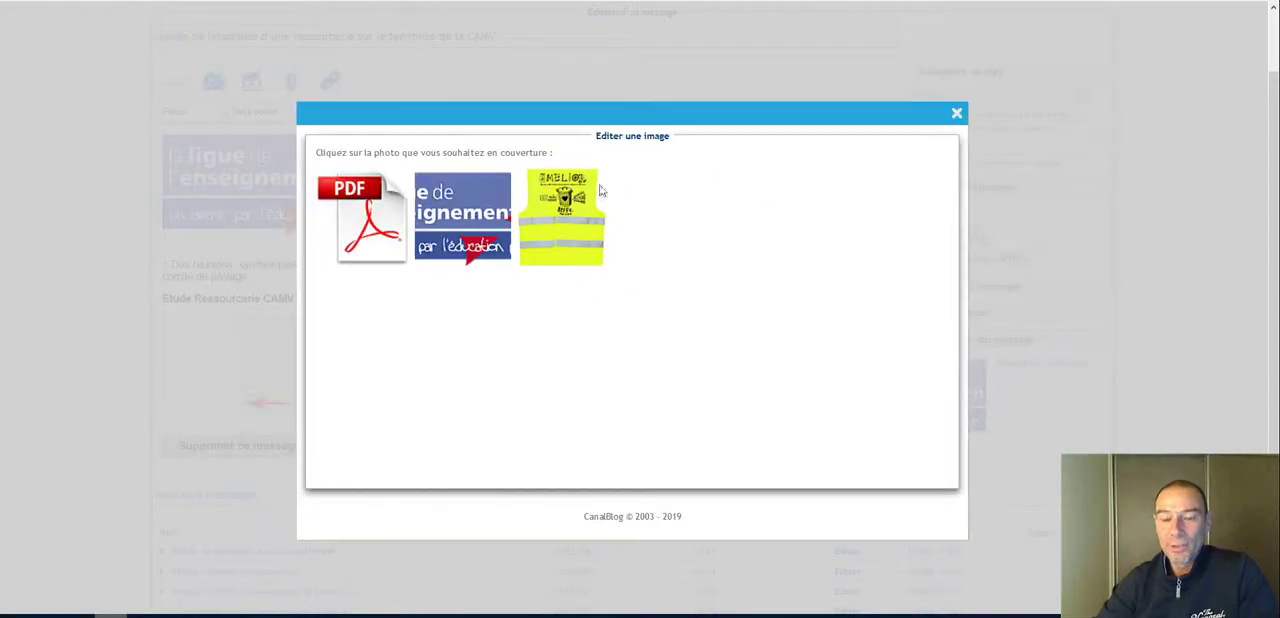
click(566, 220)
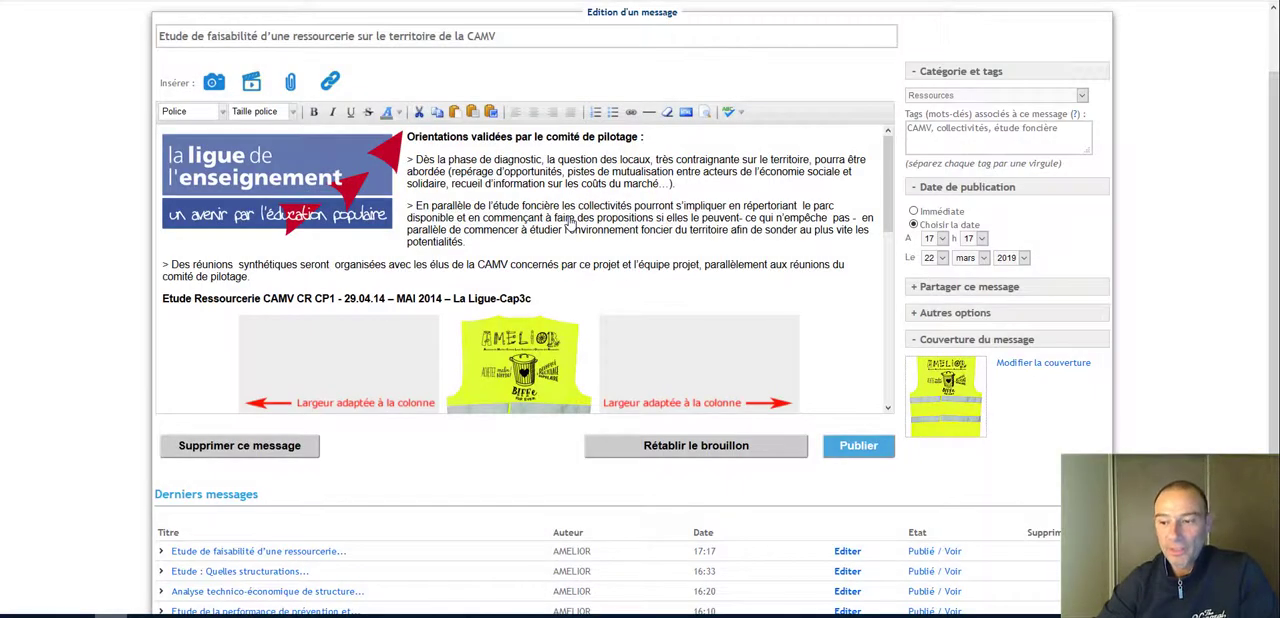
Step: Publish the message and view it on the blog and in the Ressources category
click(866, 450)
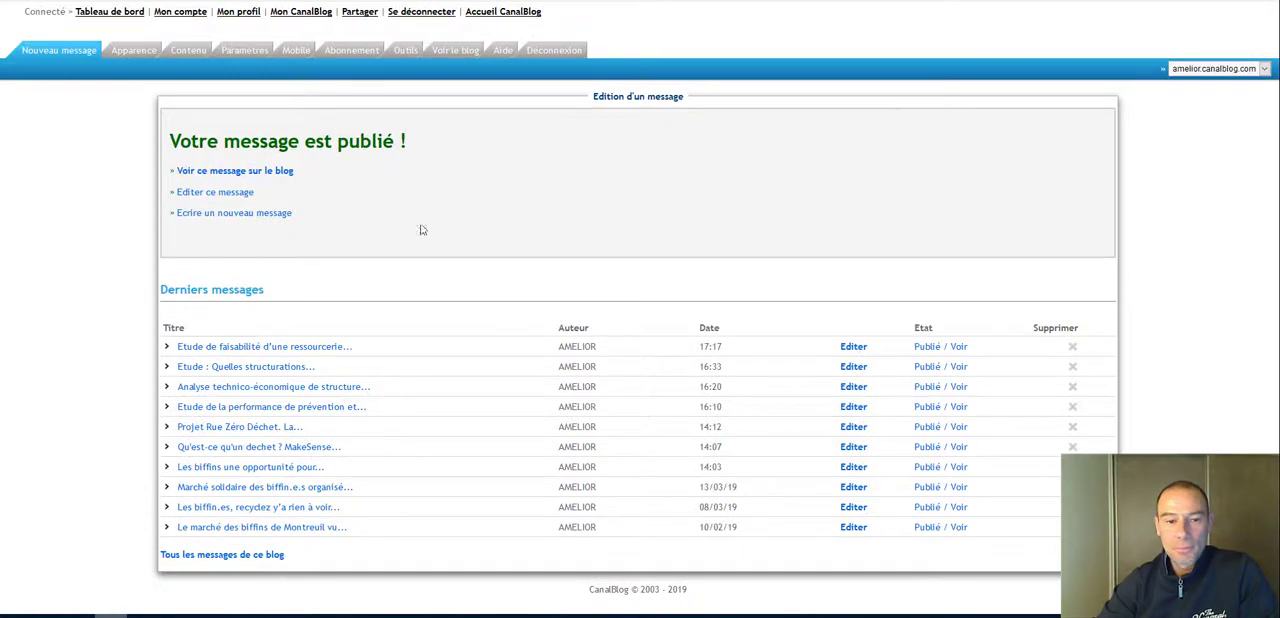
click(258, 171)
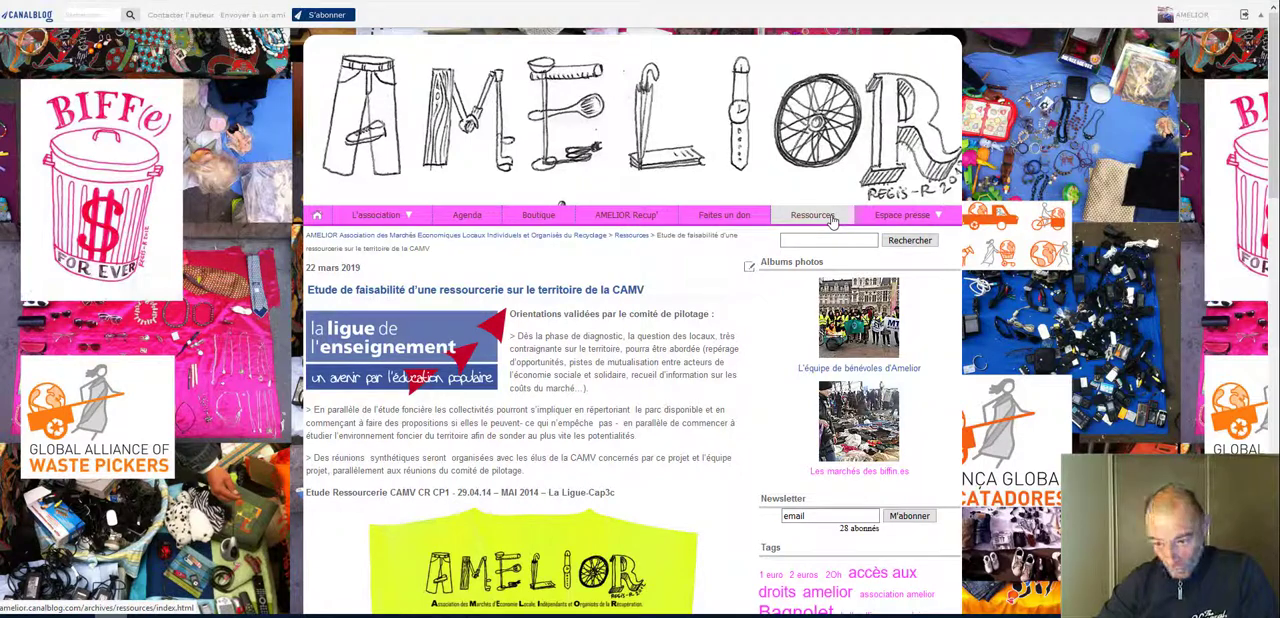
click(812, 215)
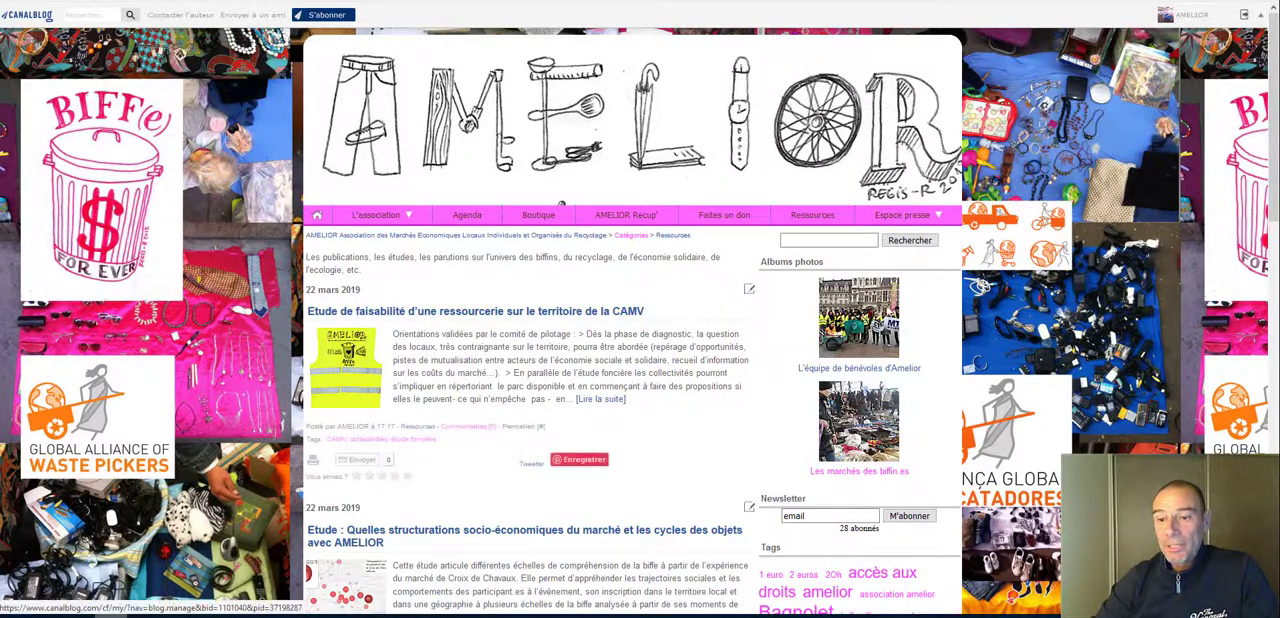
Step: Reopen the message for editing and set the "la ligue de l'enseignement" logo as its cover
click(749, 289)
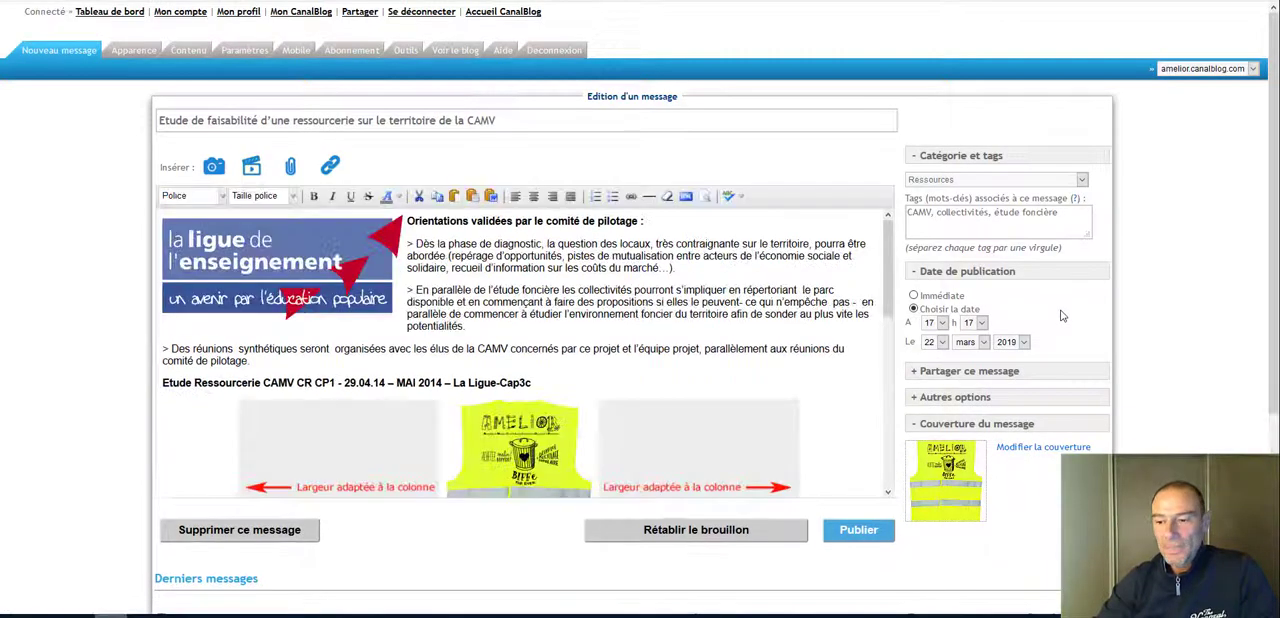
click(1050, 449)
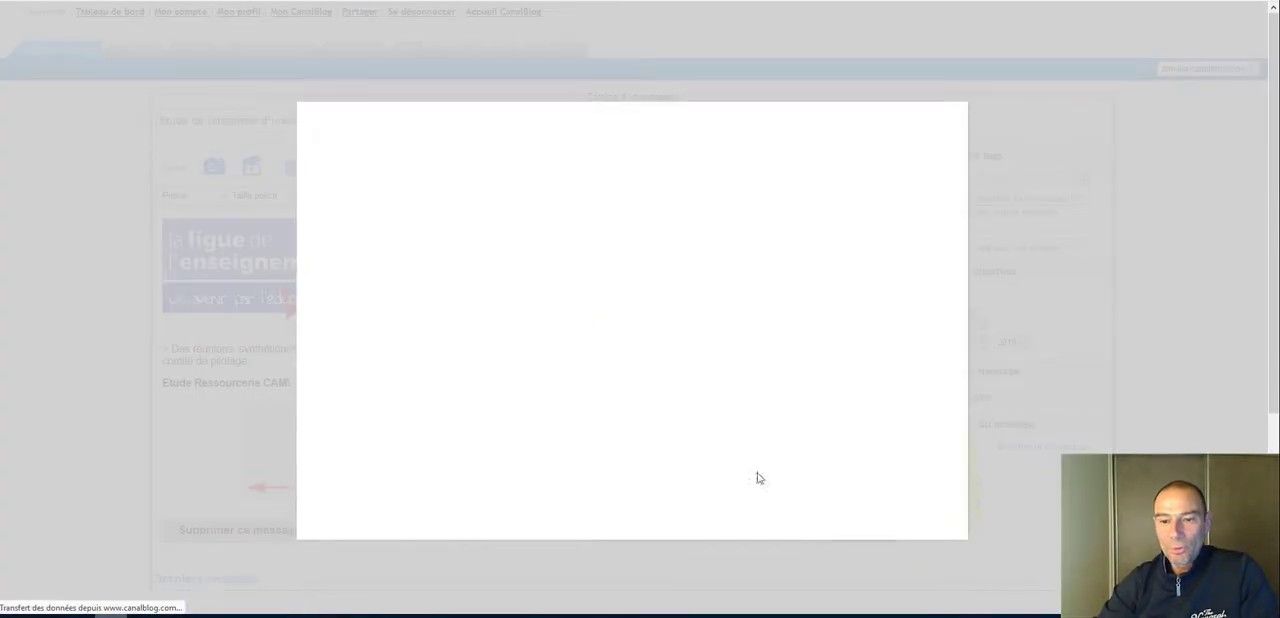
click(466, 238)
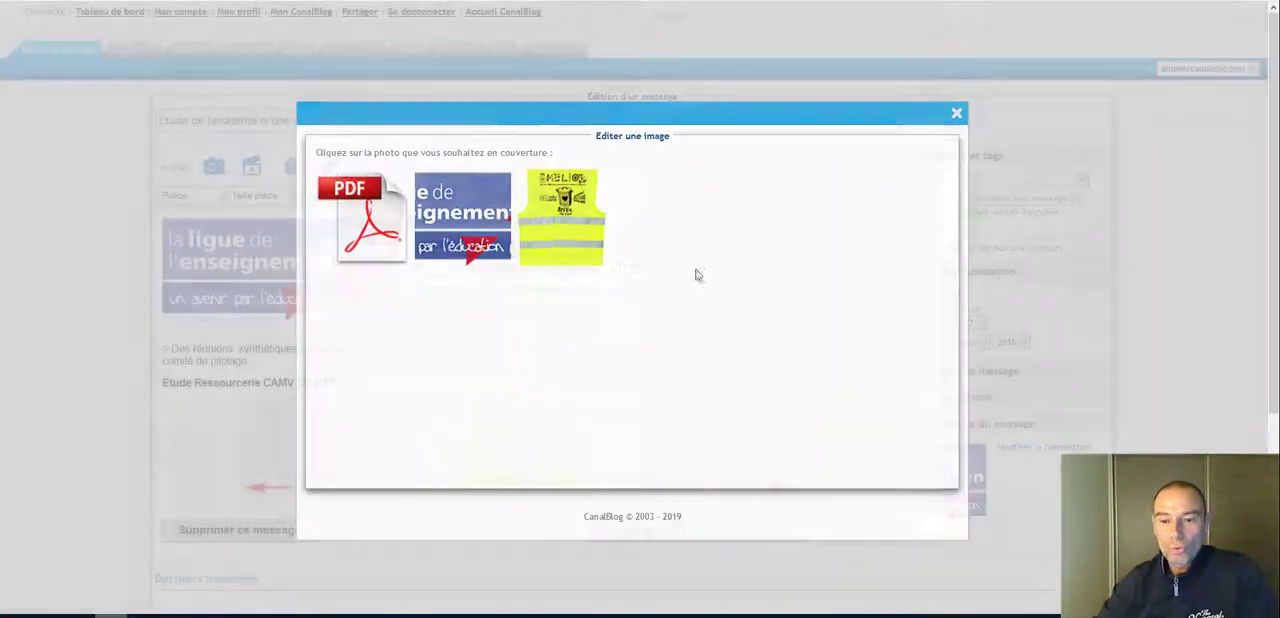
Step: Delete the yellow vest image from the message body
click(699, 455)
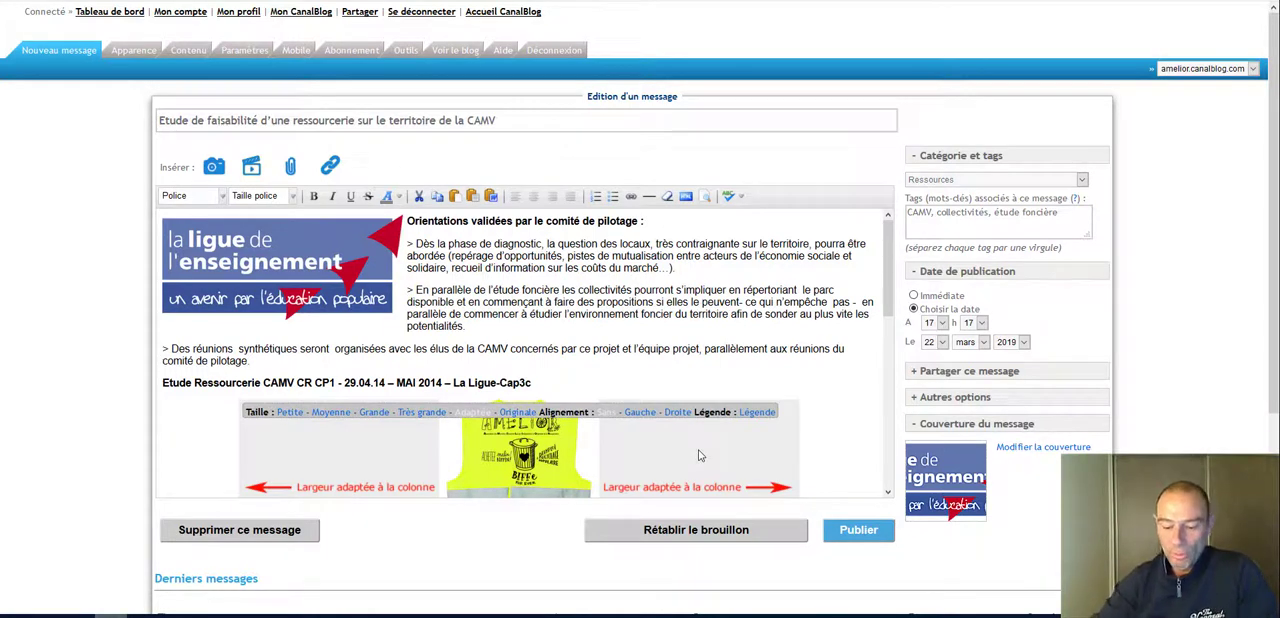
key(Delete)
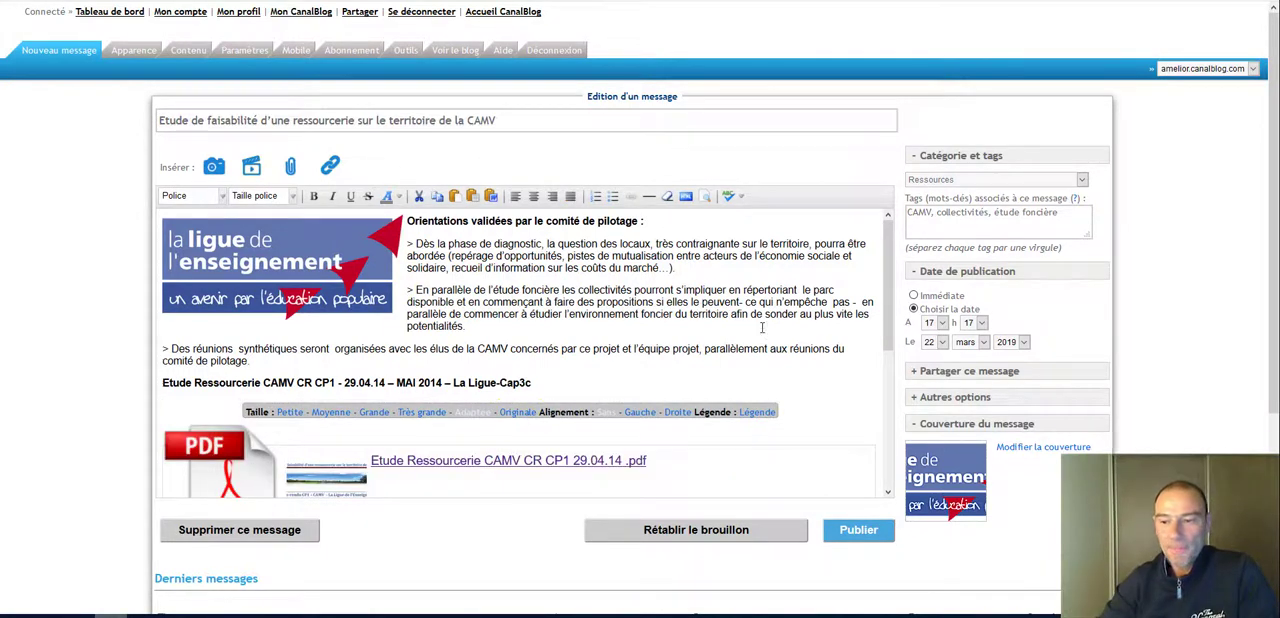
click(762, 328)
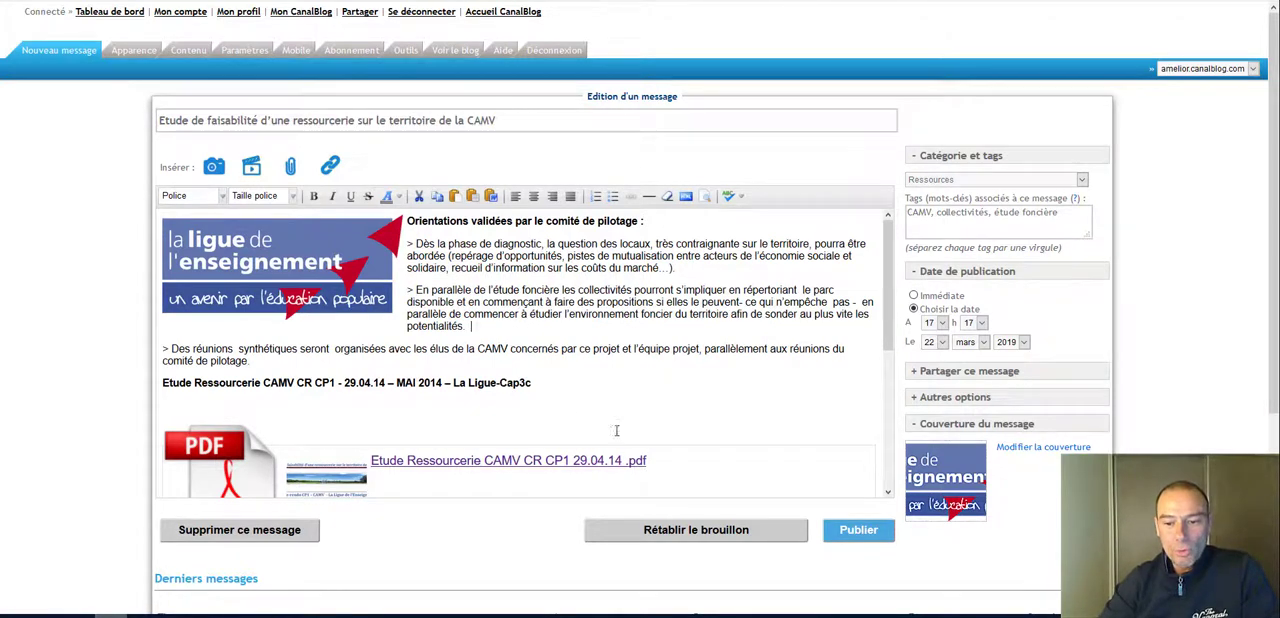
Step: Add a blank line below the "Etude Ressourcerie CAMV CR CP1" line and open the video insertion dialog
click(534, 390)
key(Return)
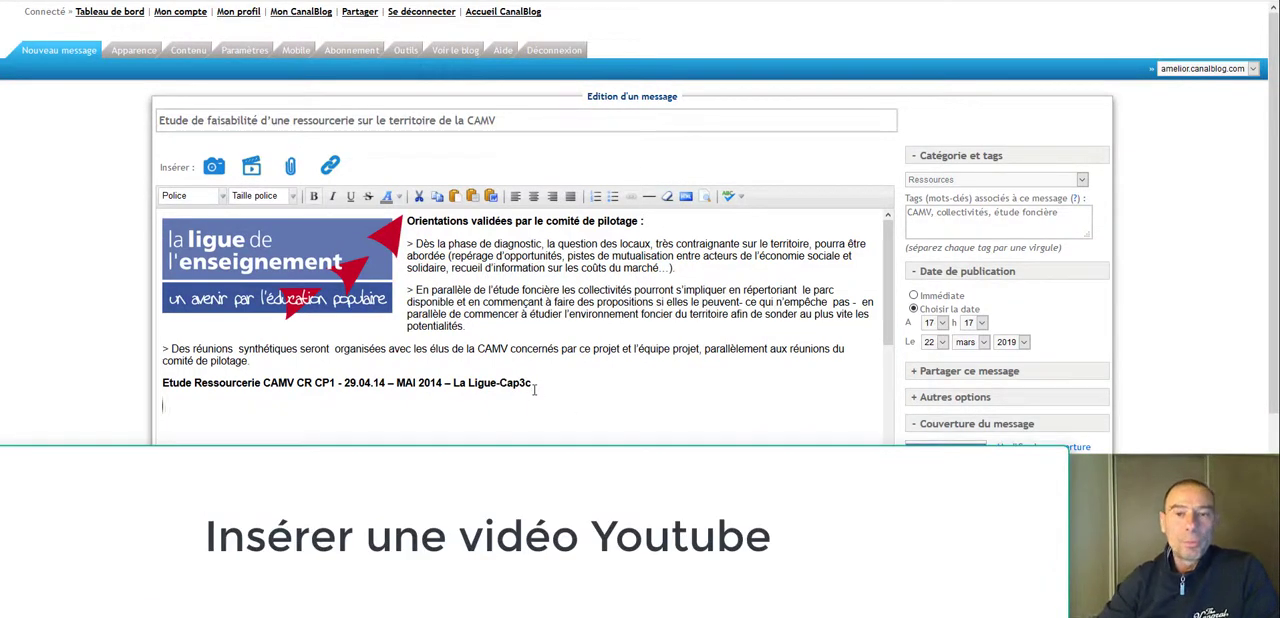
click(251, 170)
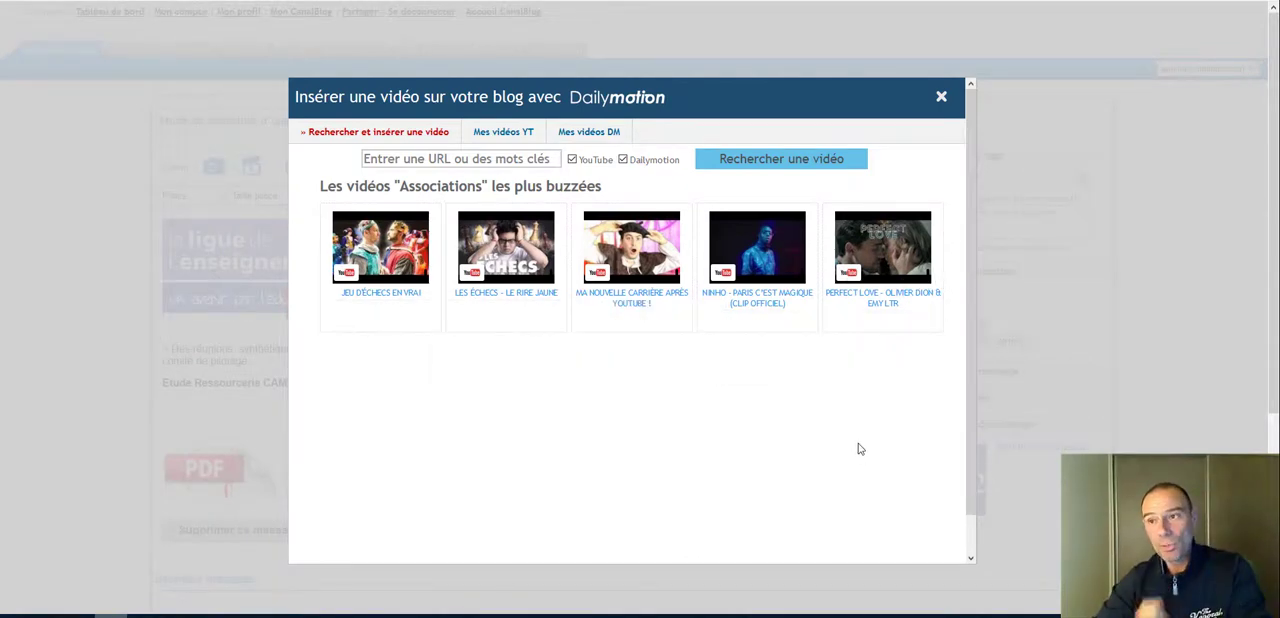
Step: Find YouTube through a web search in a new browser tab and open the site
key(ctrl+t)
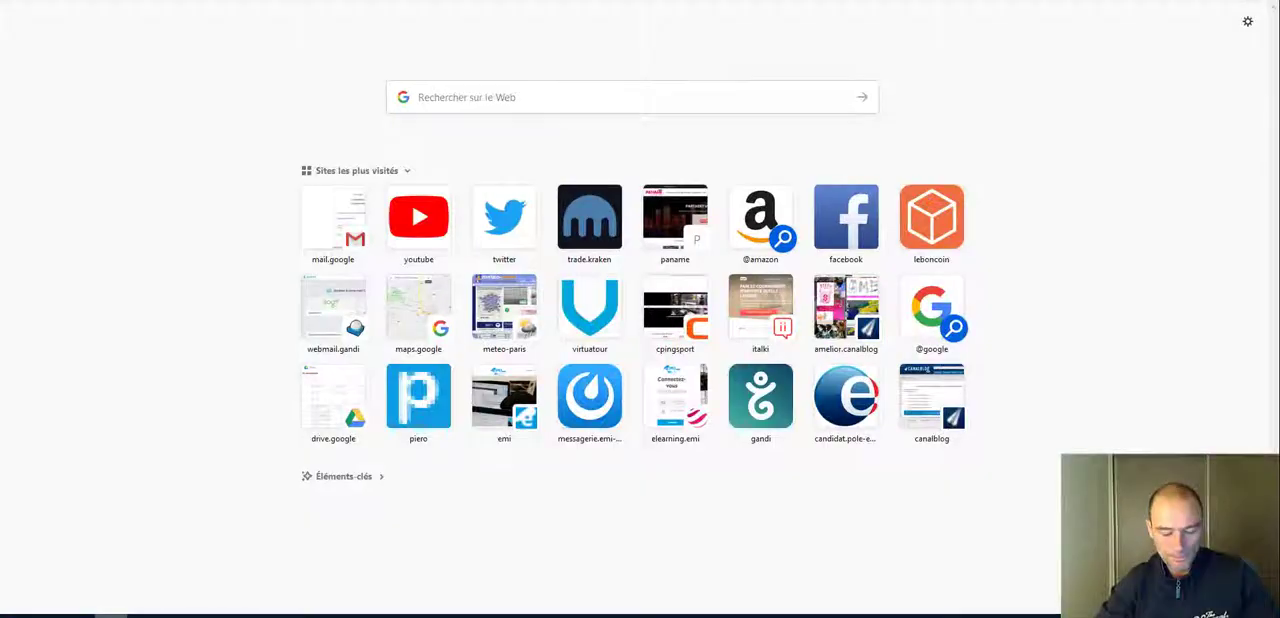
text(youtube)
key(Return)
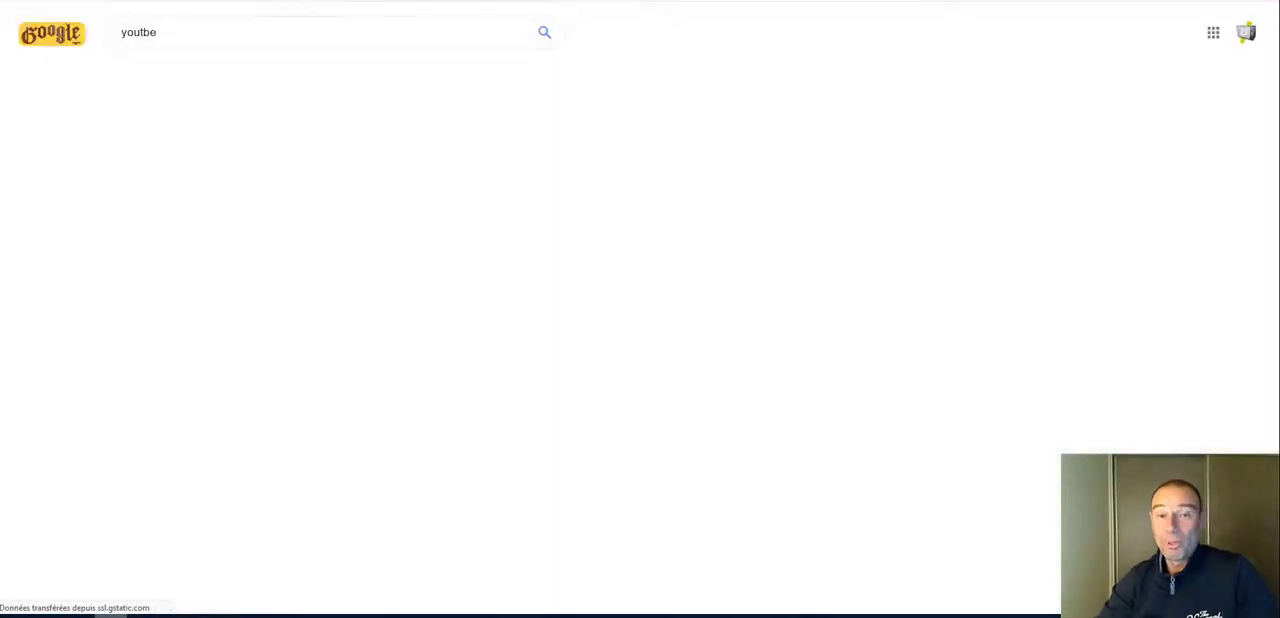
click(157, 196)
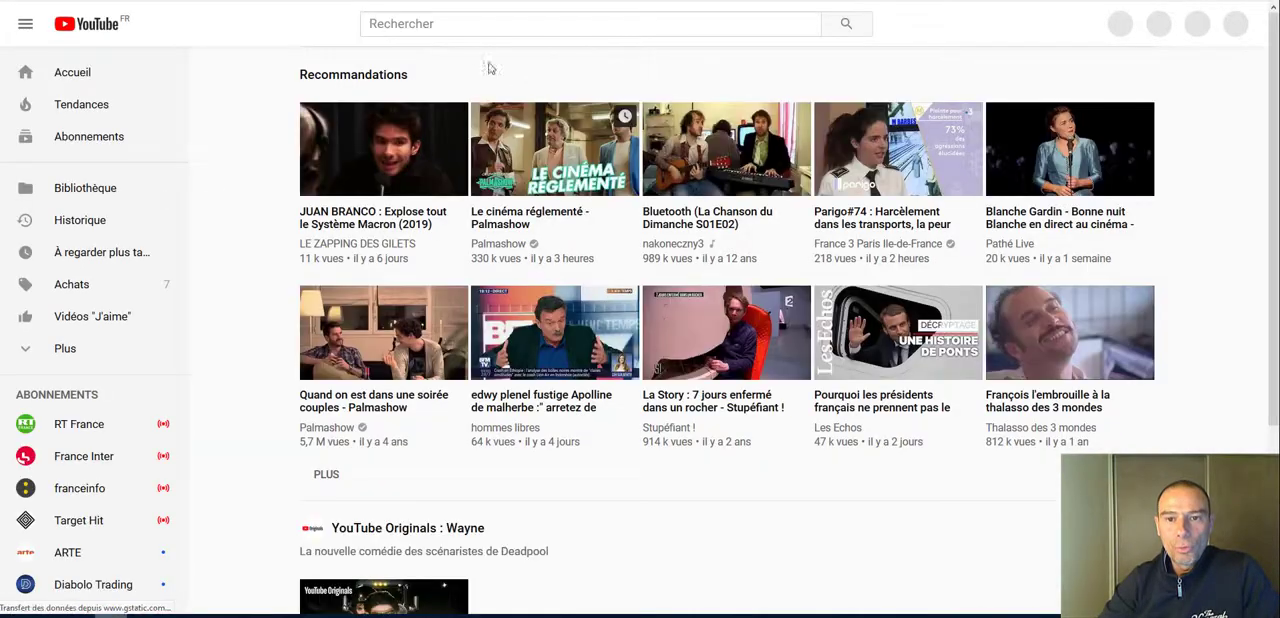
Step: Search YouTube for "amelior" and open the video about the Marché des Biffins de Montreuil by Association Amelior
click(468, 24)
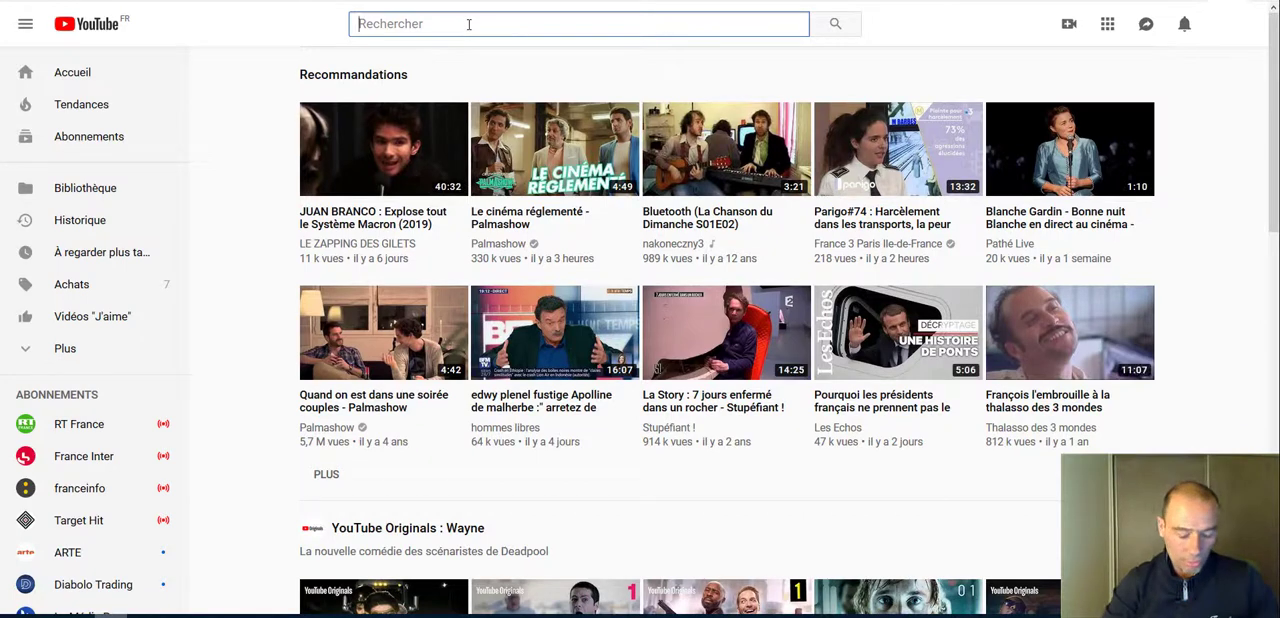
text(amelior)
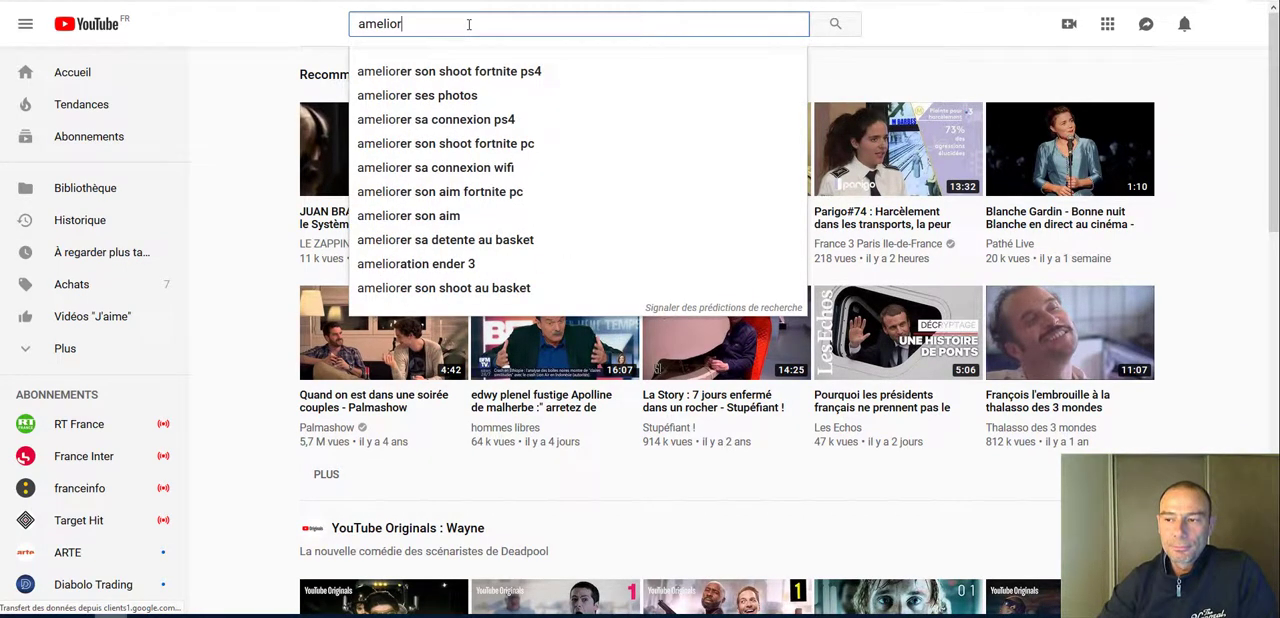
key(Return)
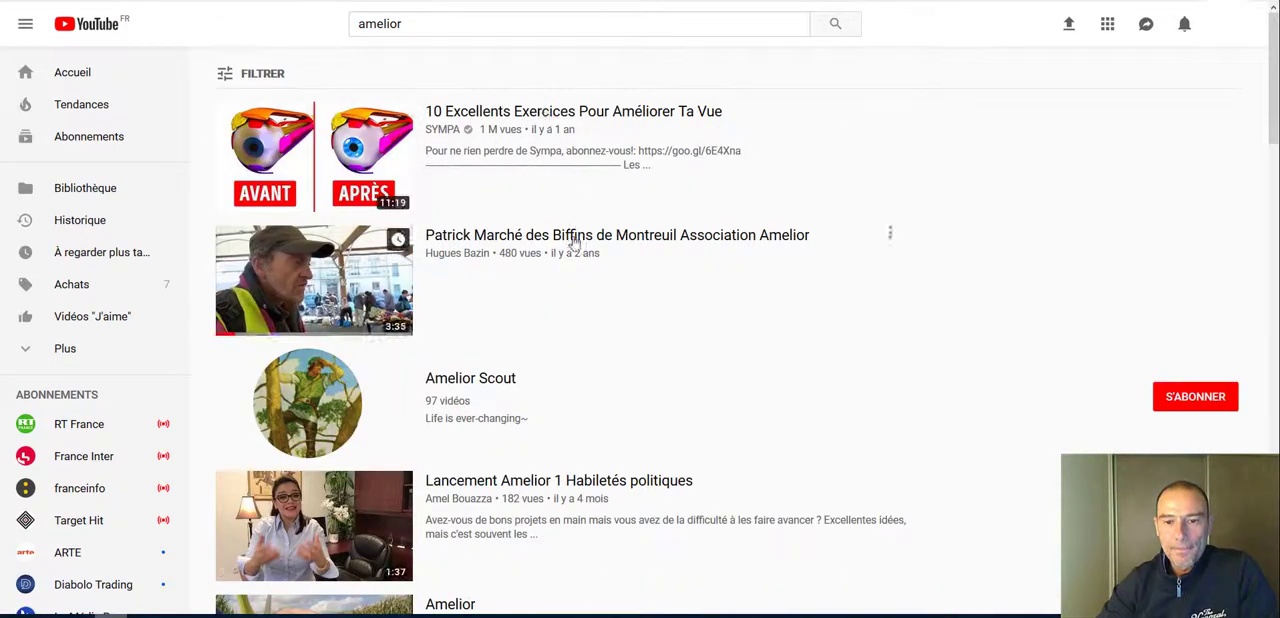
click(572, 236)
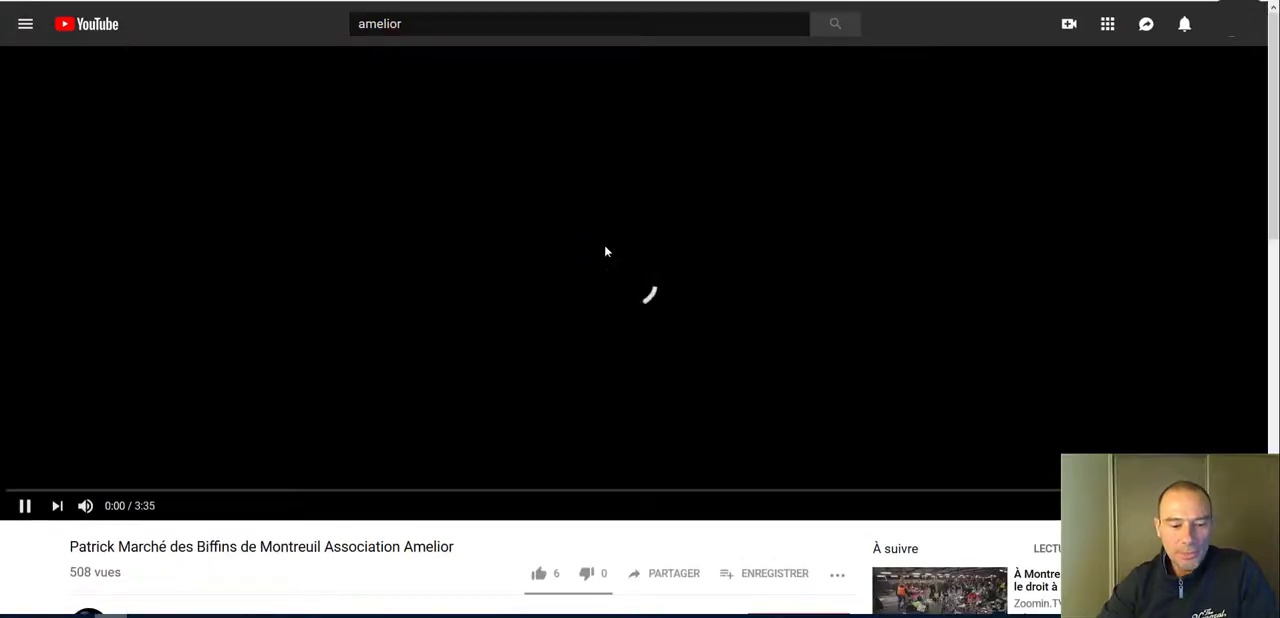
scroll(417, 371, down, 3)
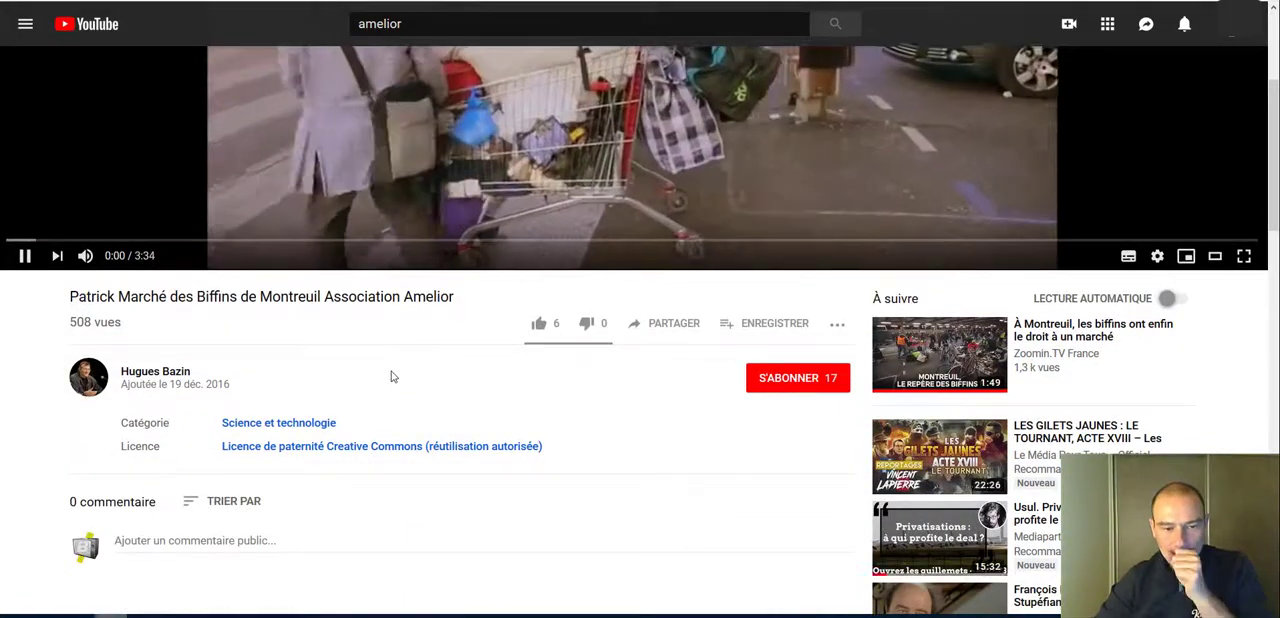
Step: Return from the YouTube video to the published CanalBlog message, reopen it for editing and remove its yellow vest image
scroll(443, 397, up, 3)
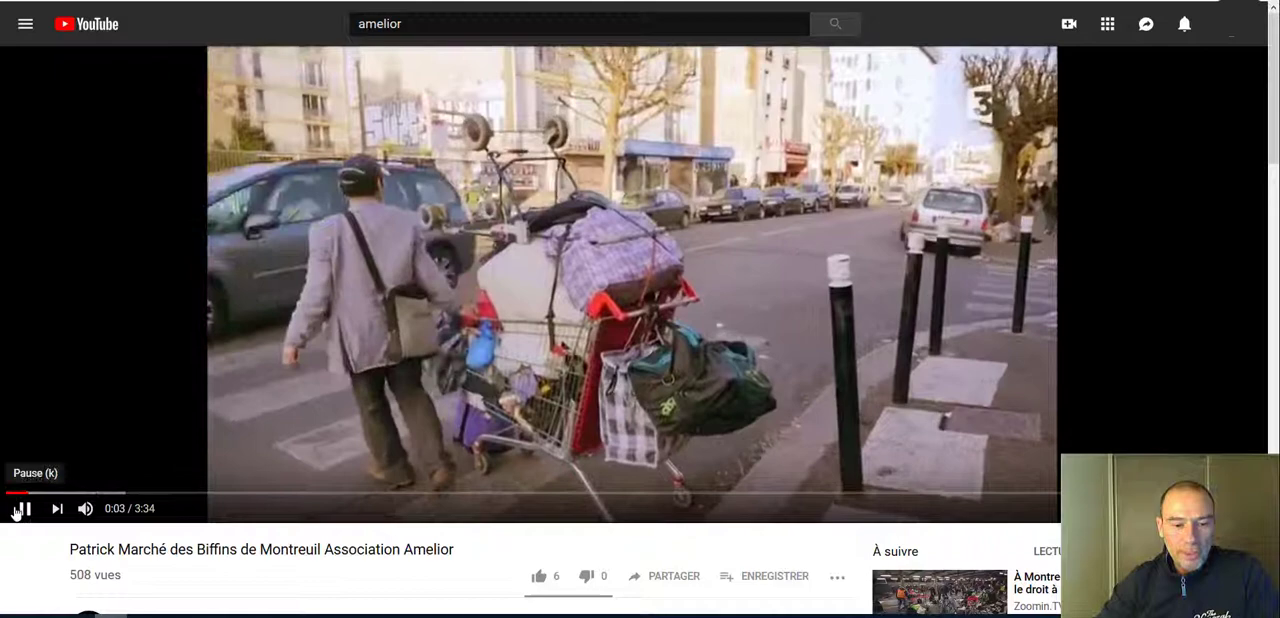
click(25, 508)
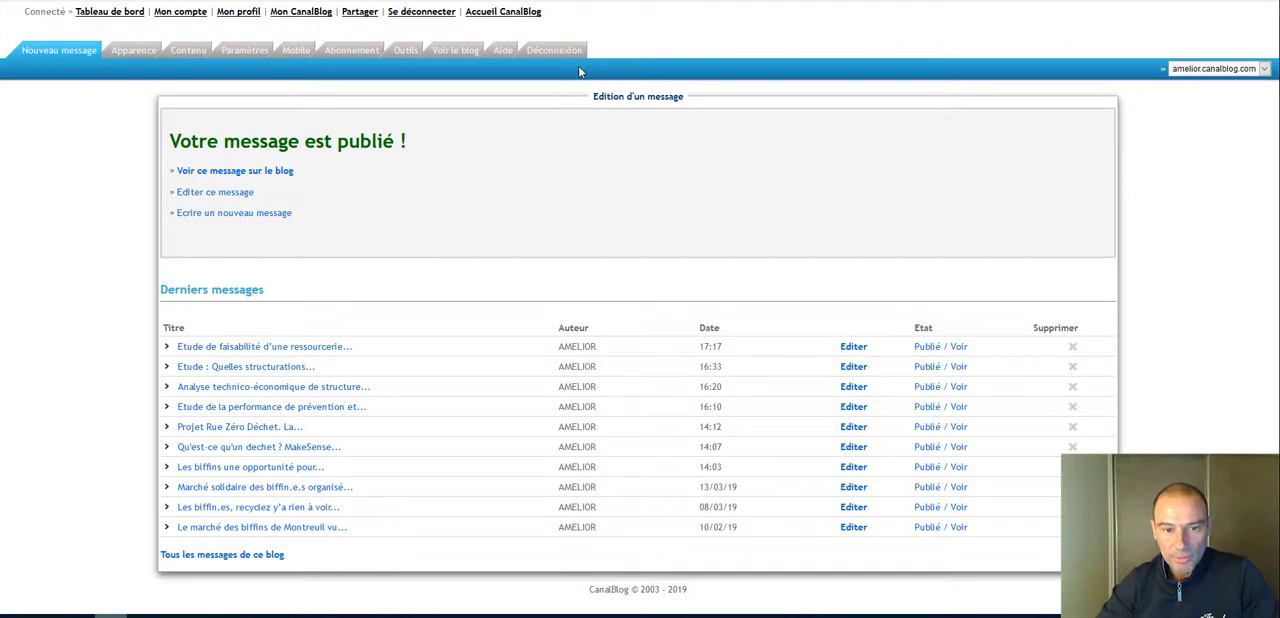
click(203, 194)
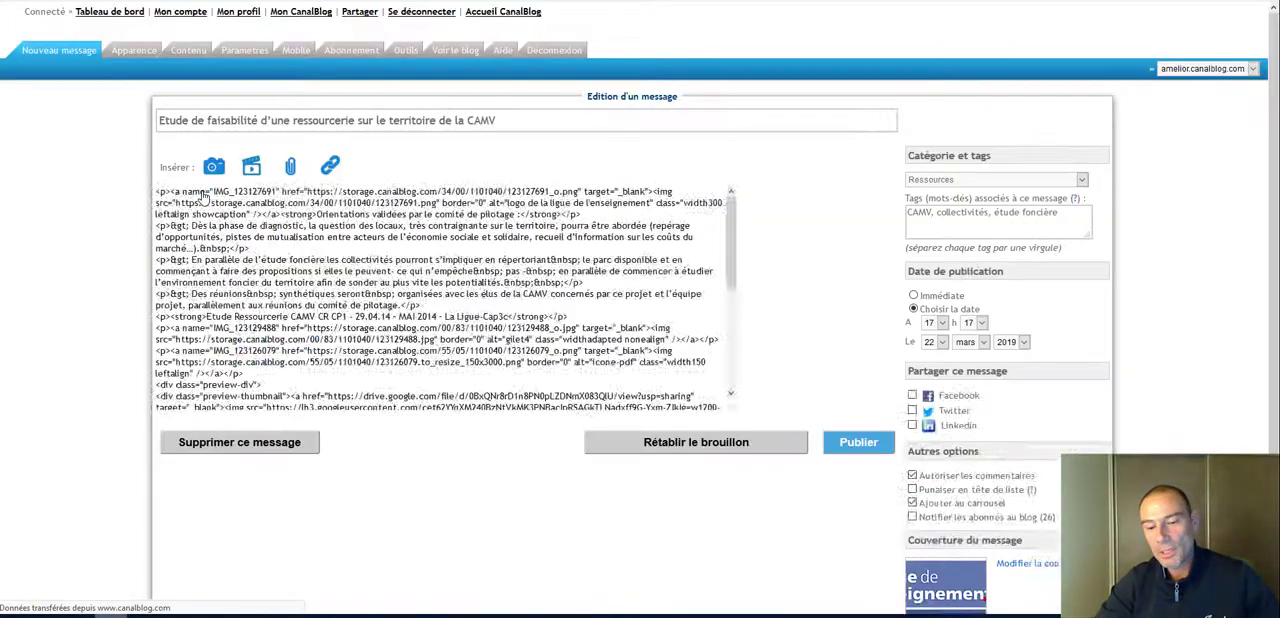
drag(887, 265, 891, 294)
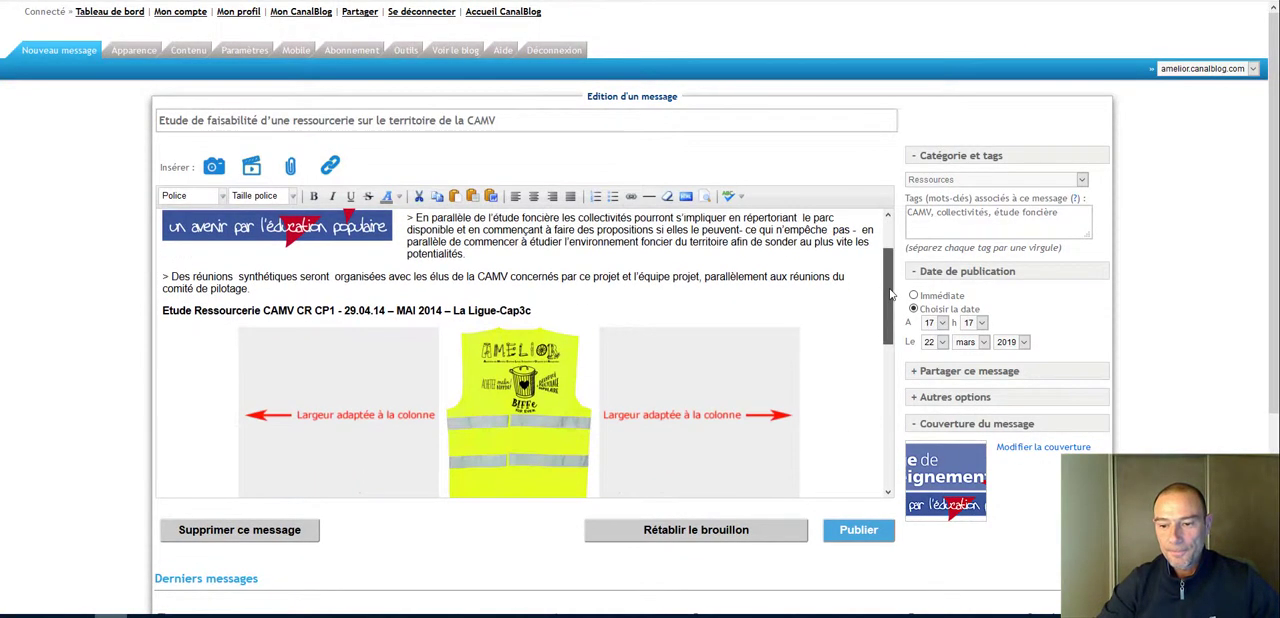
click(688, 386)
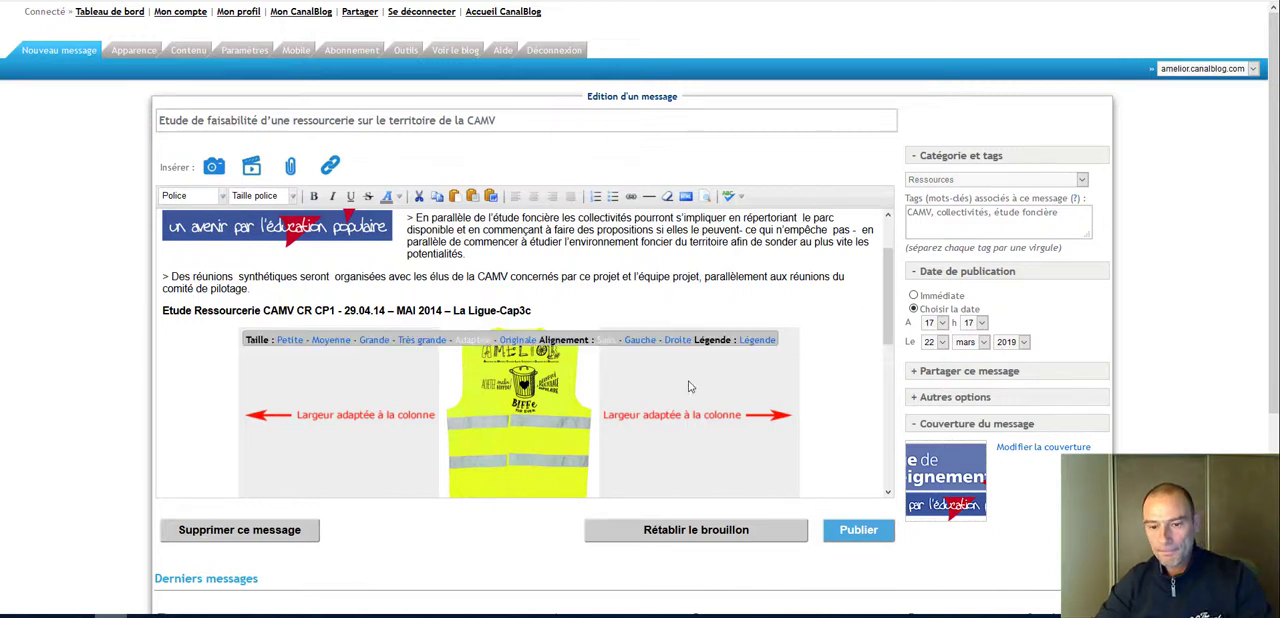
key(Delete)
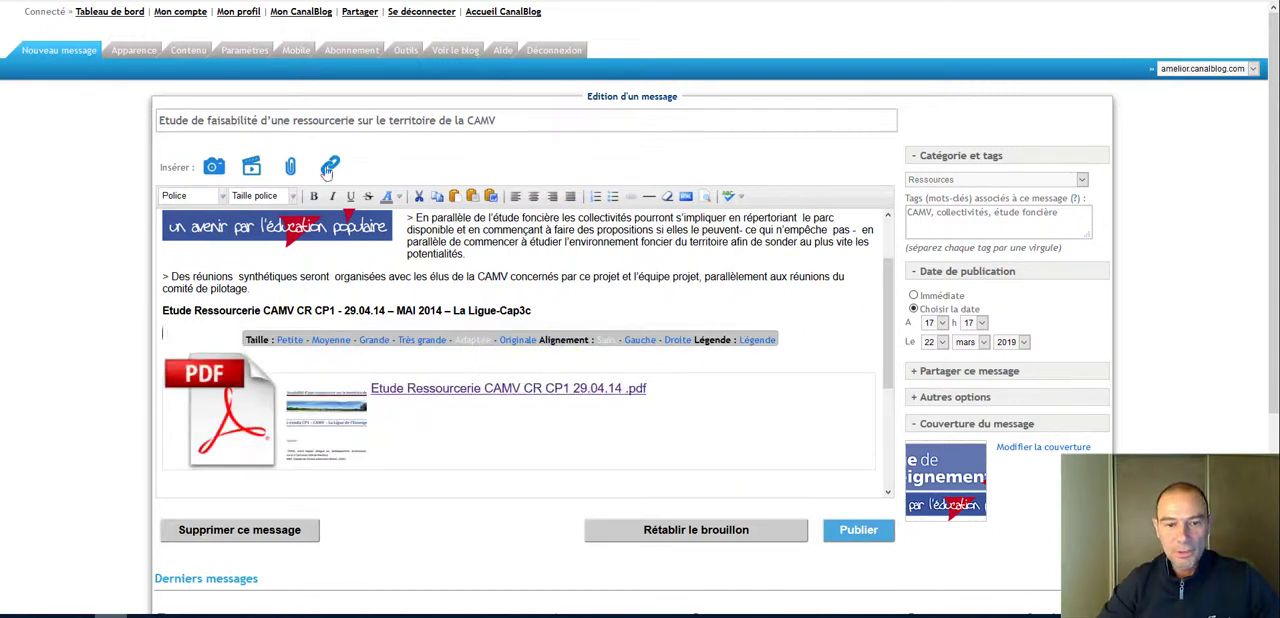
Step: Insert the Marché des Biffins de Montreuil video in place of the image, finding it by its copied YouTube URL with Dailymotion excluded
click(254, 164)
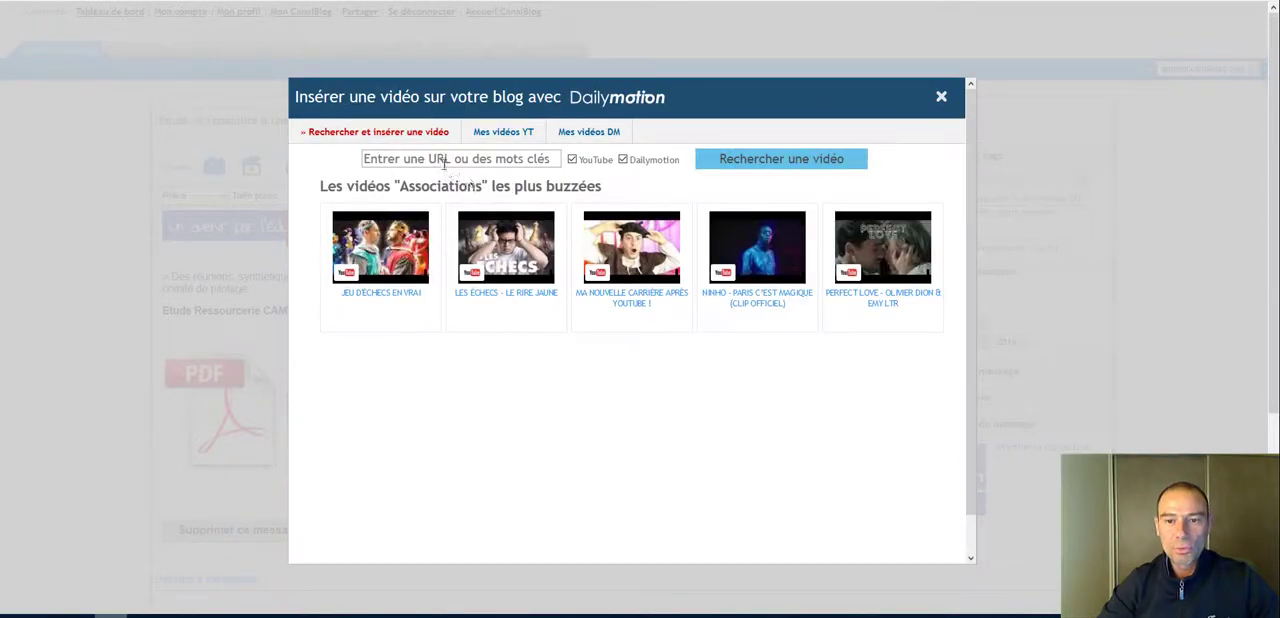
click(438, 160)
text(https://www.youtube.com/watch?v=wjR9OK4svGg)
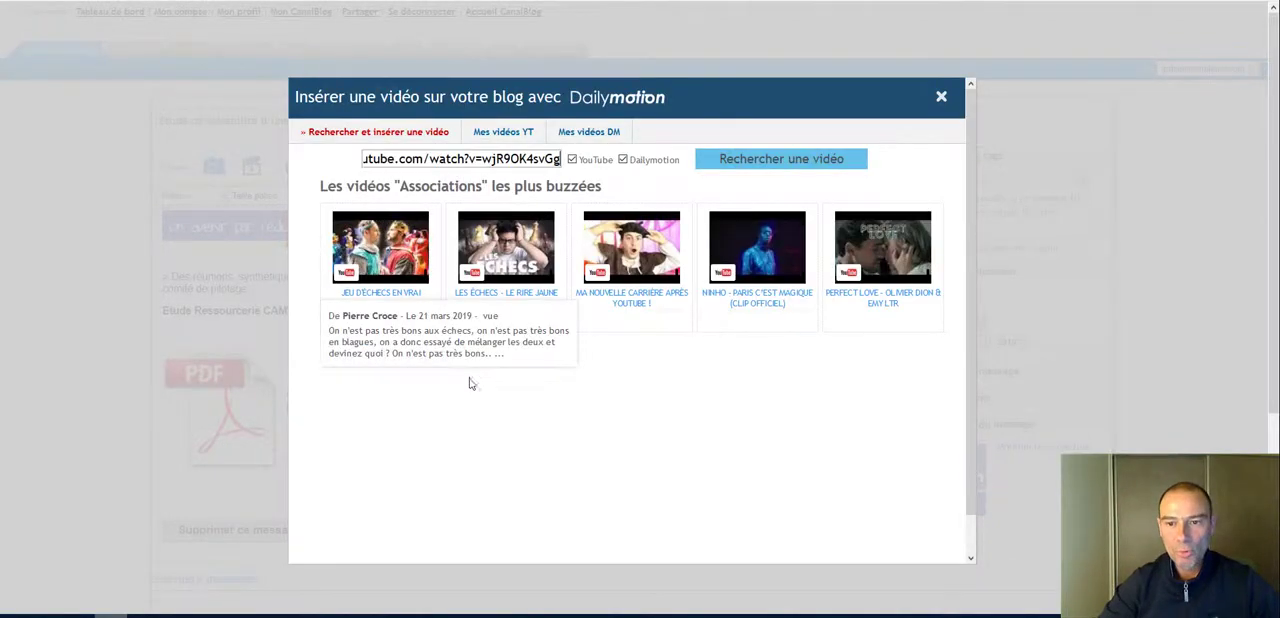
click(623, 160)
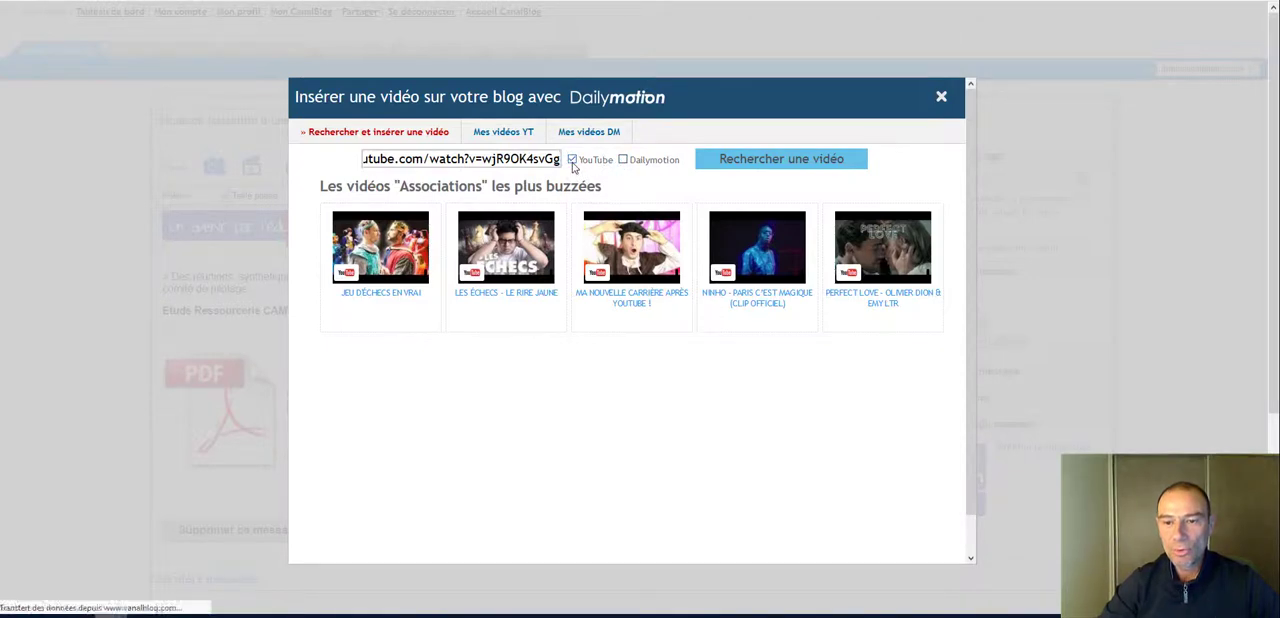
click(781, 159)
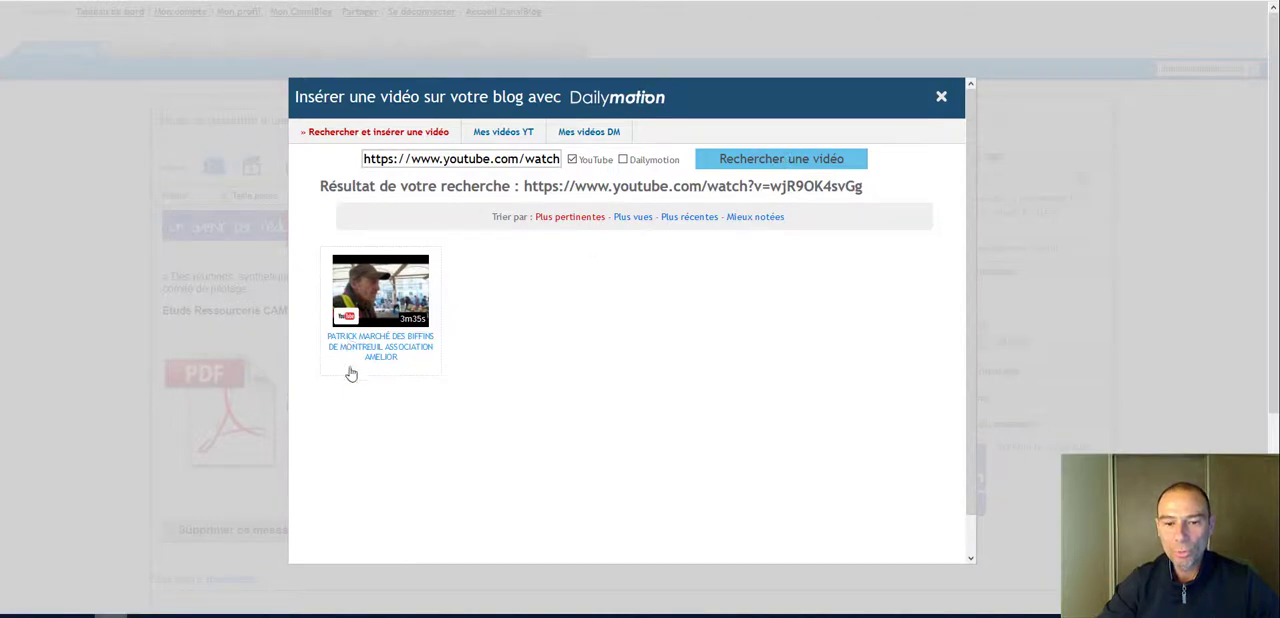
click(397, 284)
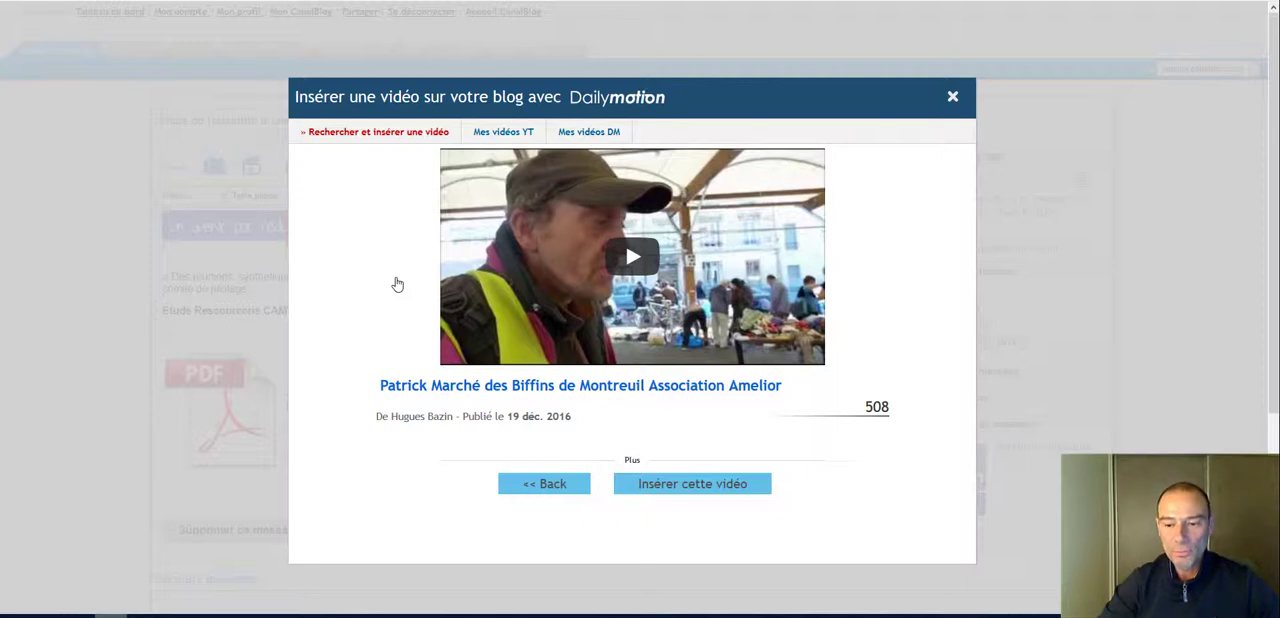
click(710, 484)
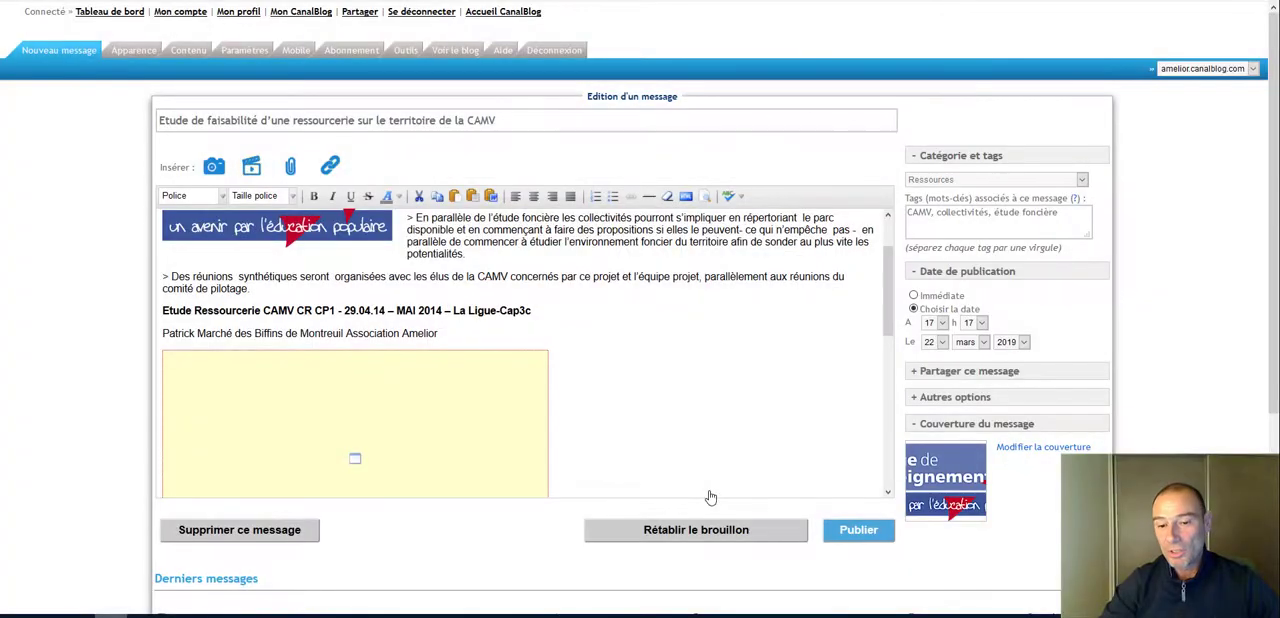
Step: Try the Très grande size on the embedded video, settle on Petite and align it to Centre
click(438, 412)
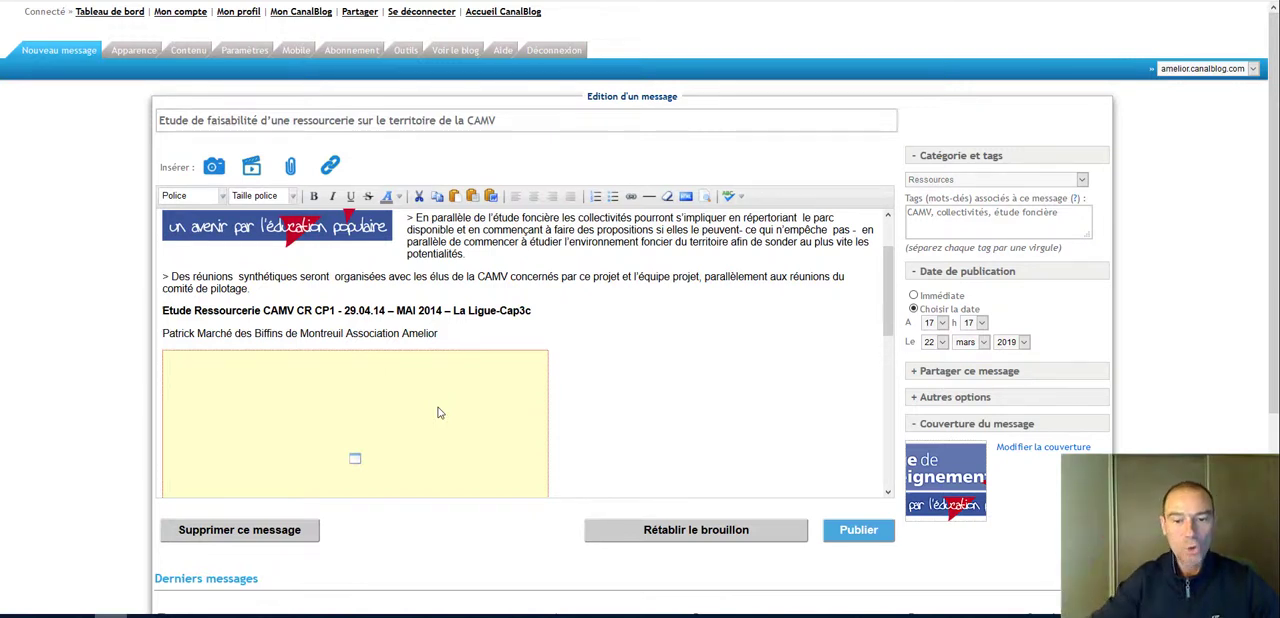
click(676, 373)
click(475, 390)
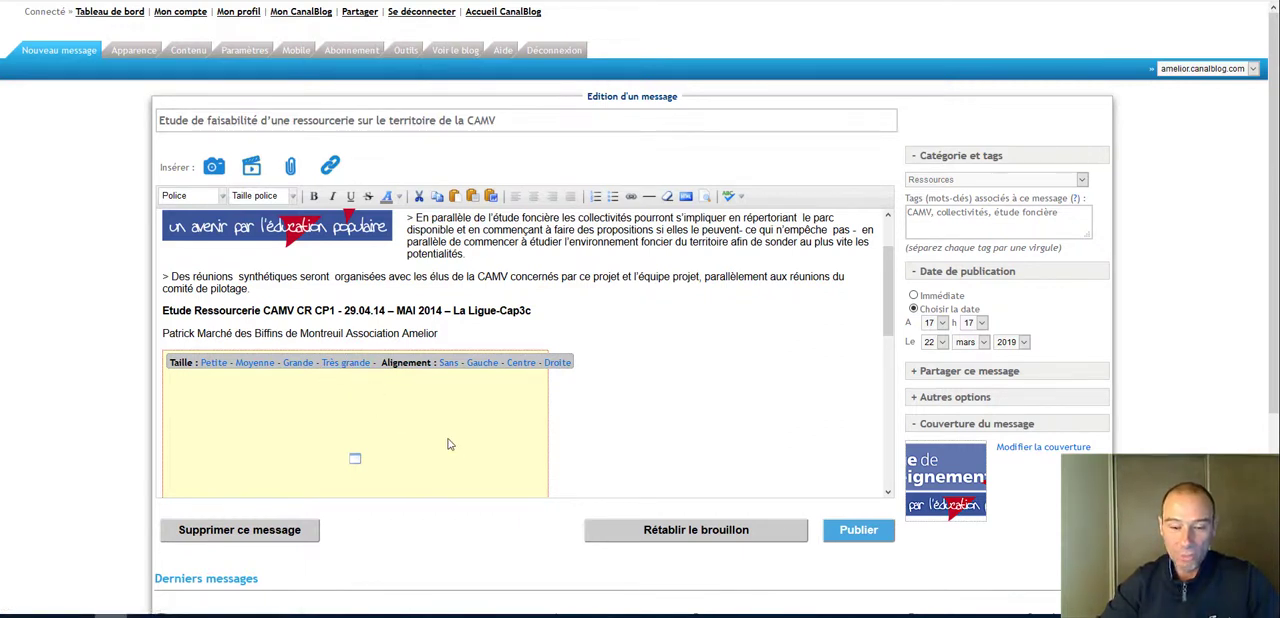
click(345, 364)
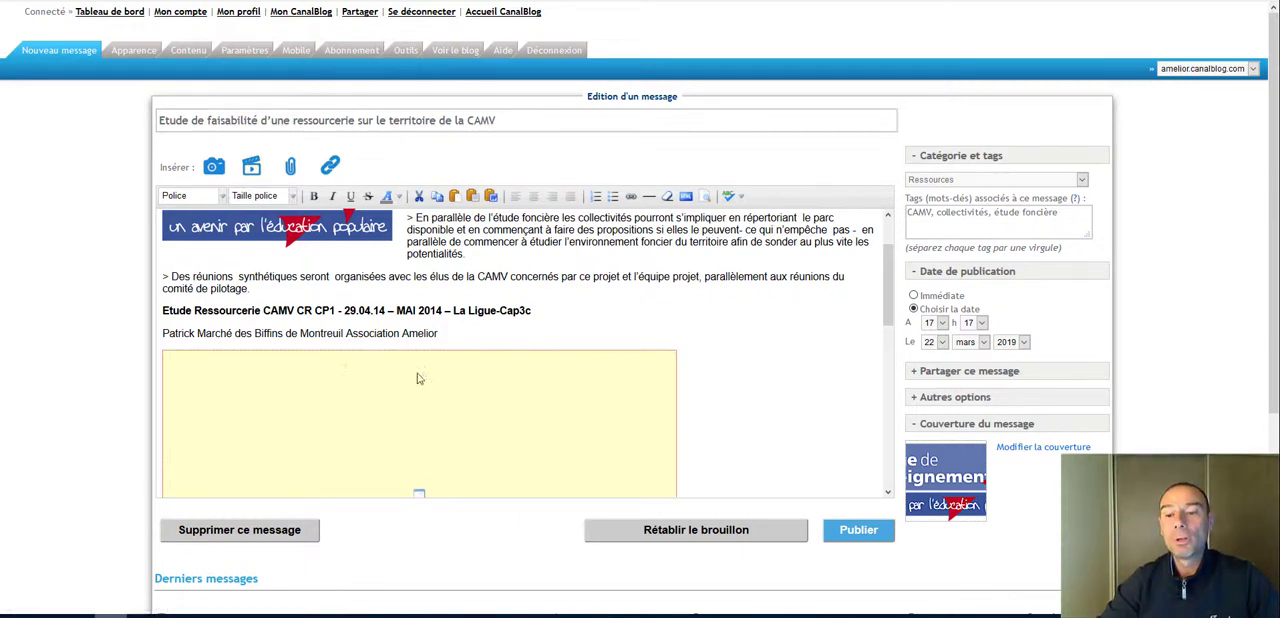
click(207, 364)
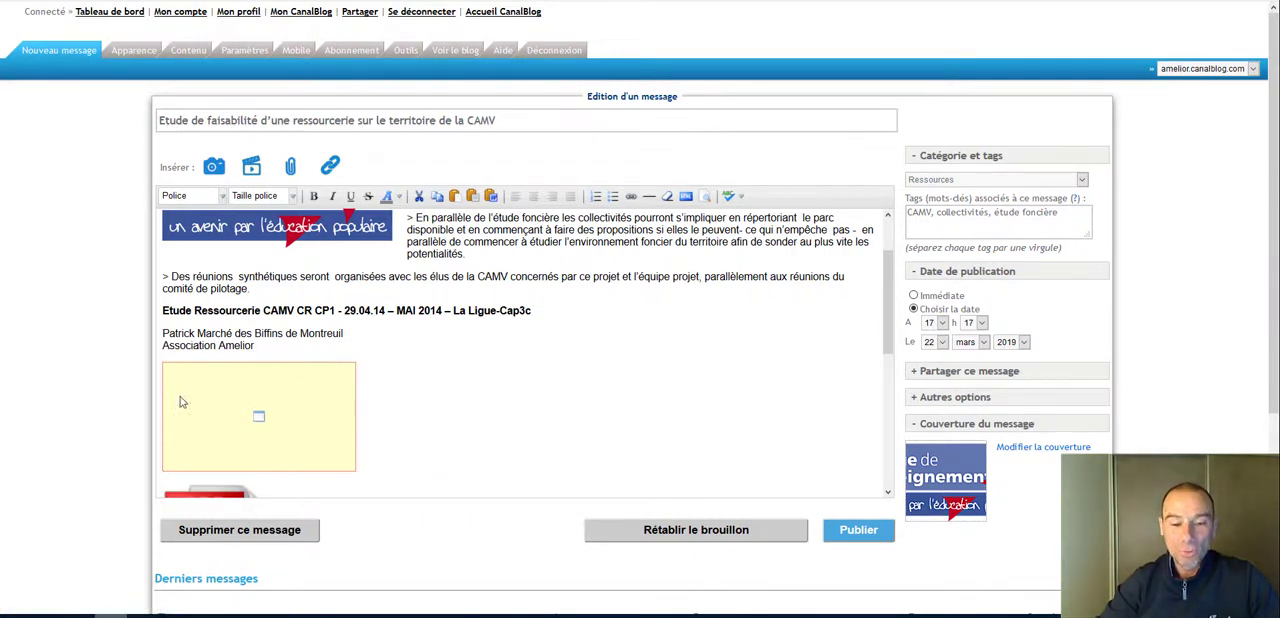
mouse_move(241, 400)
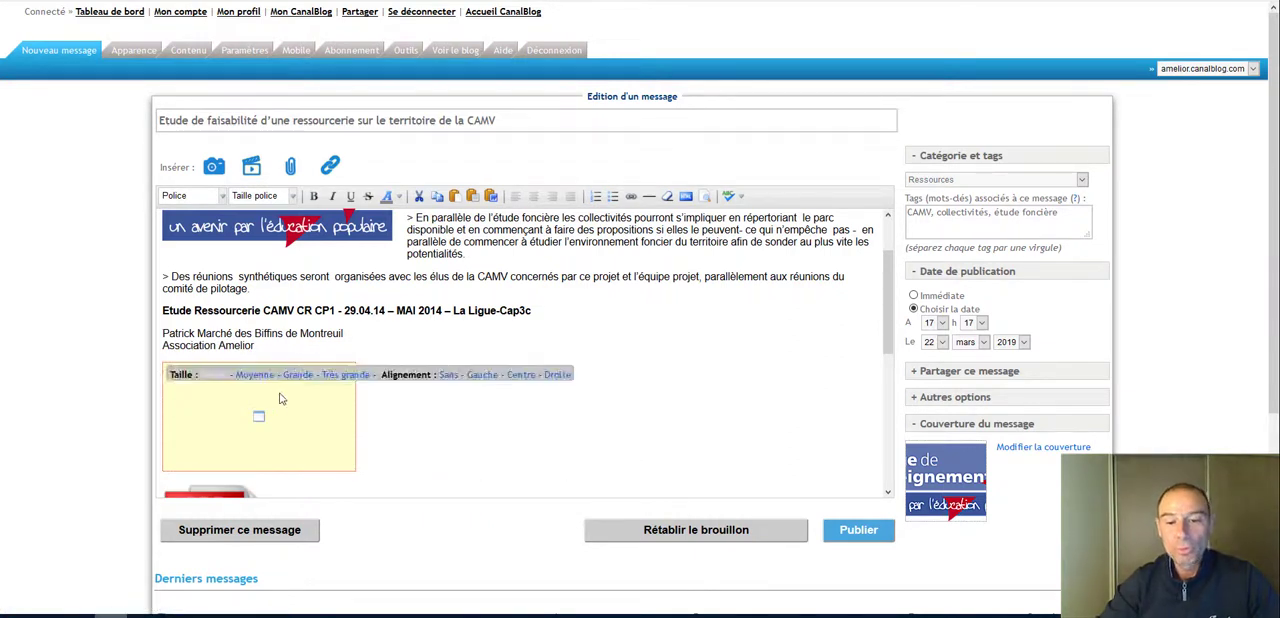
click(521, 376)
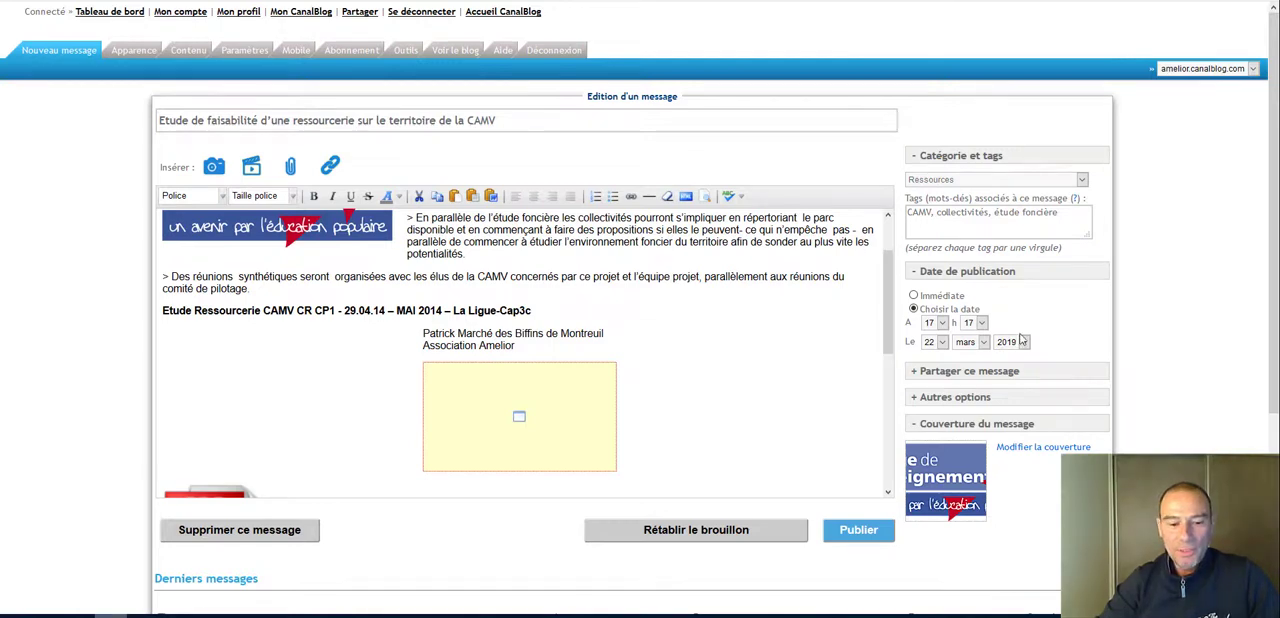
Step: Select Ressources as the message's category
scroll(1020, 340, down, 3)
scroll(1023, 354, up, 3)
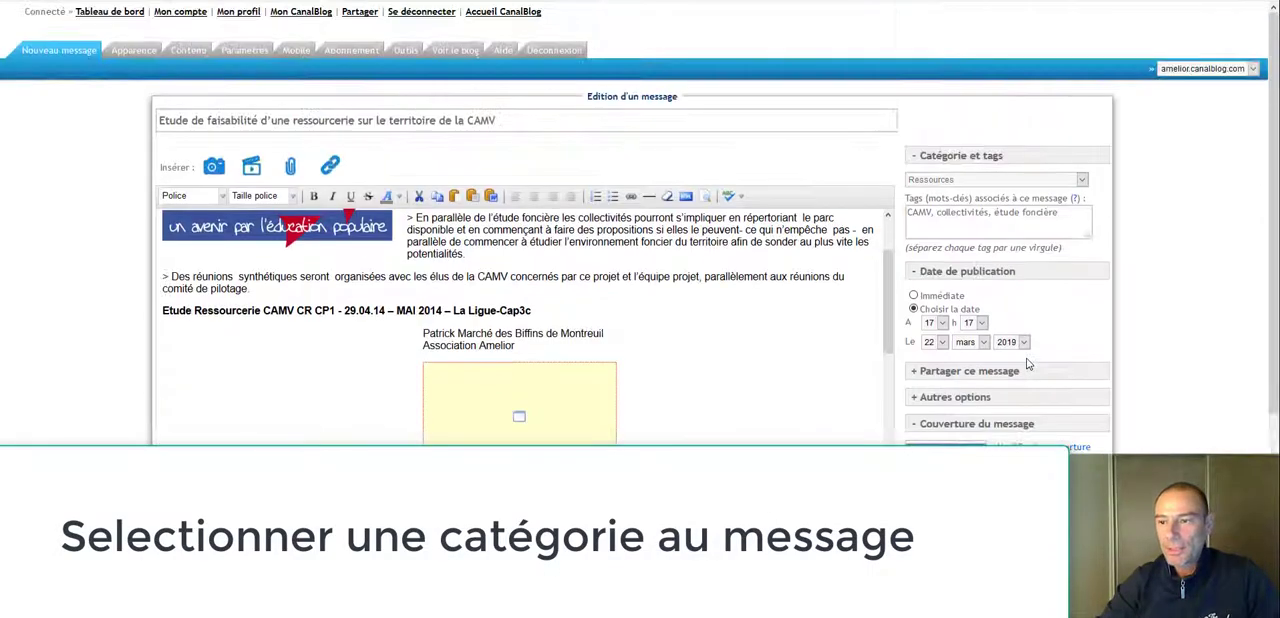
click(968, 181)
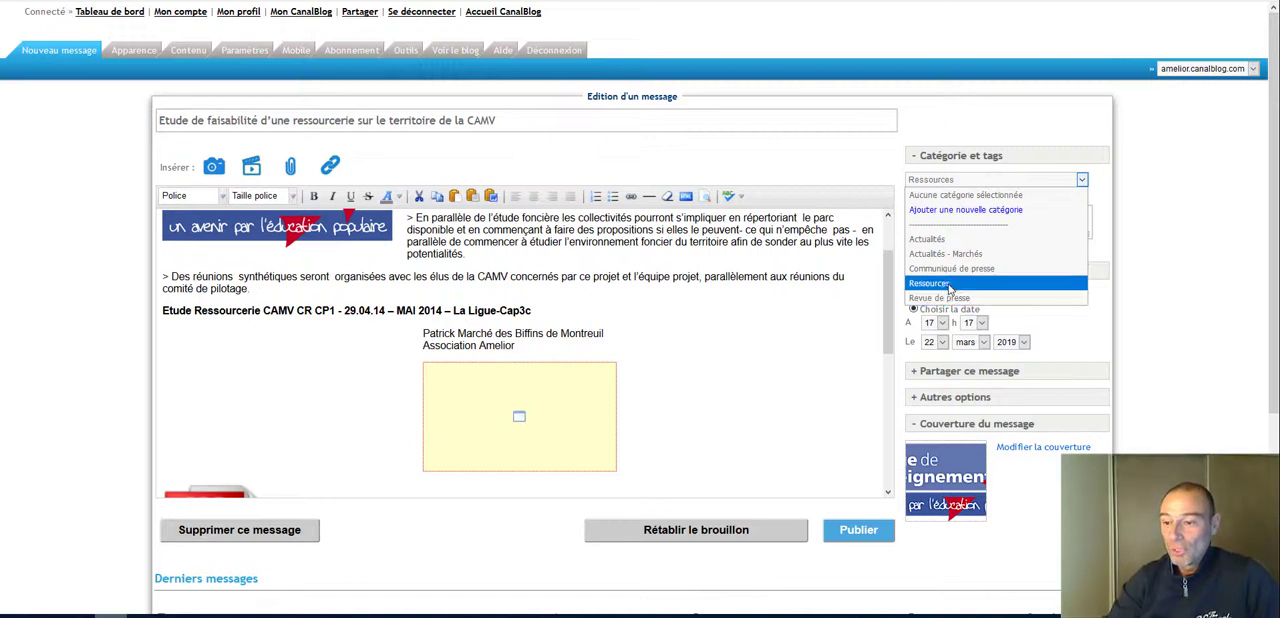
click(950, 284)
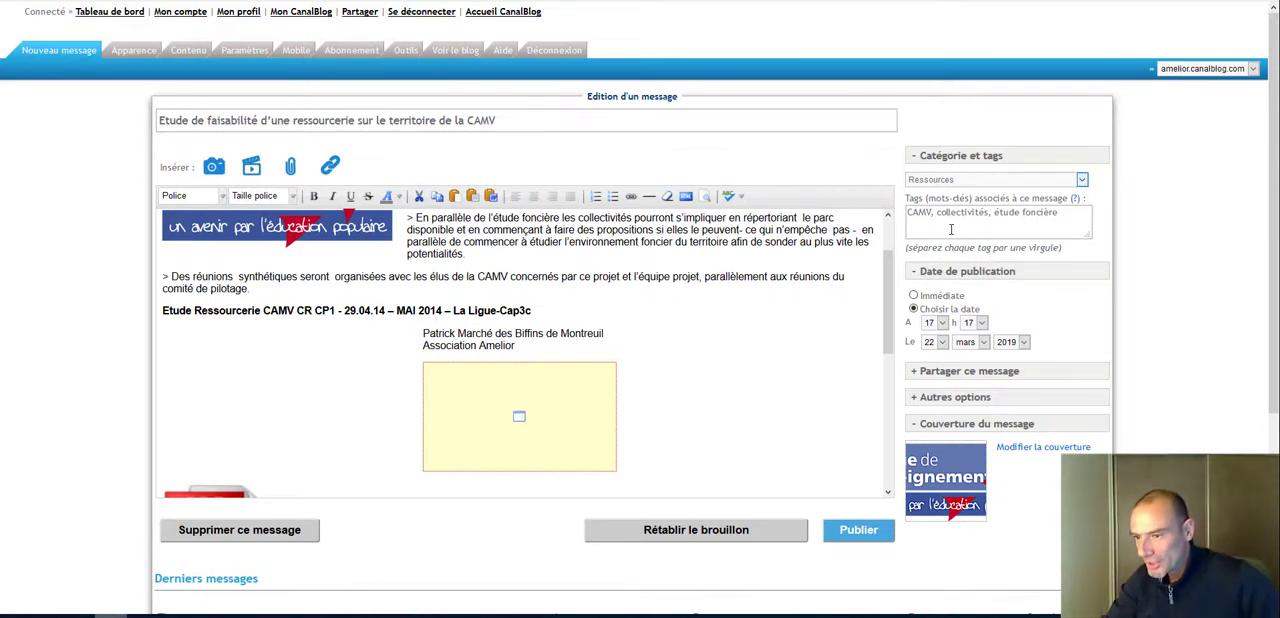
Step: Review the message's comma-separated tags, highlighting the whole list and the "étude foncière" tag
drag(1076, 217, 447, 246)
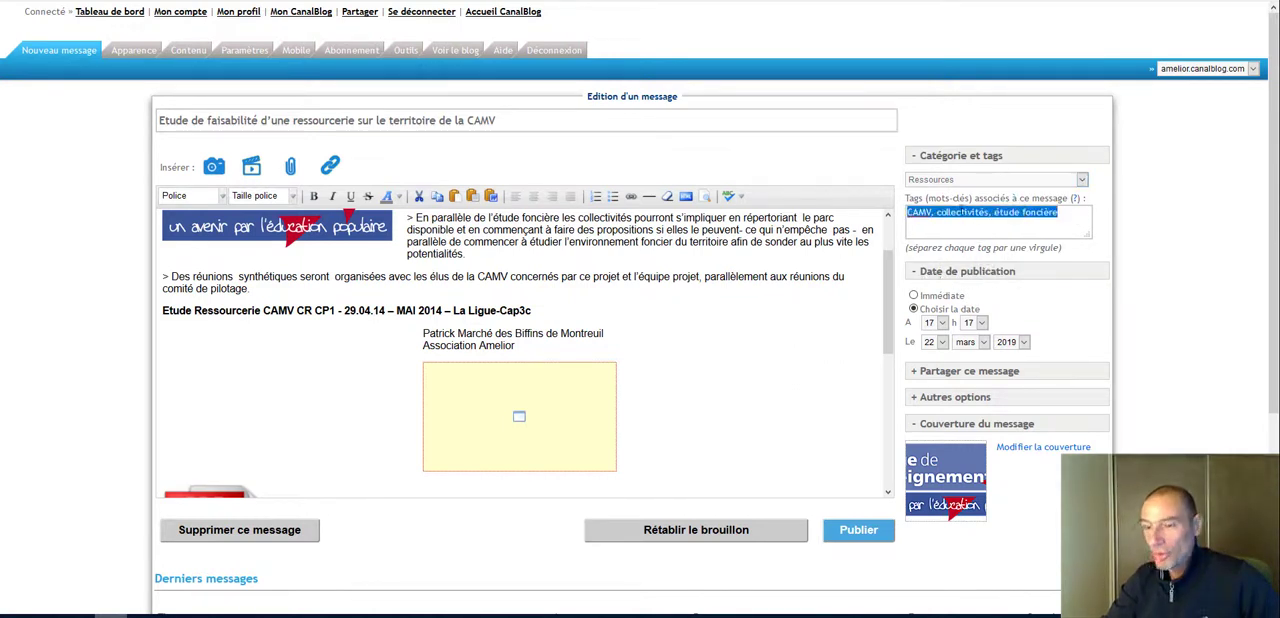
click(910, 212)
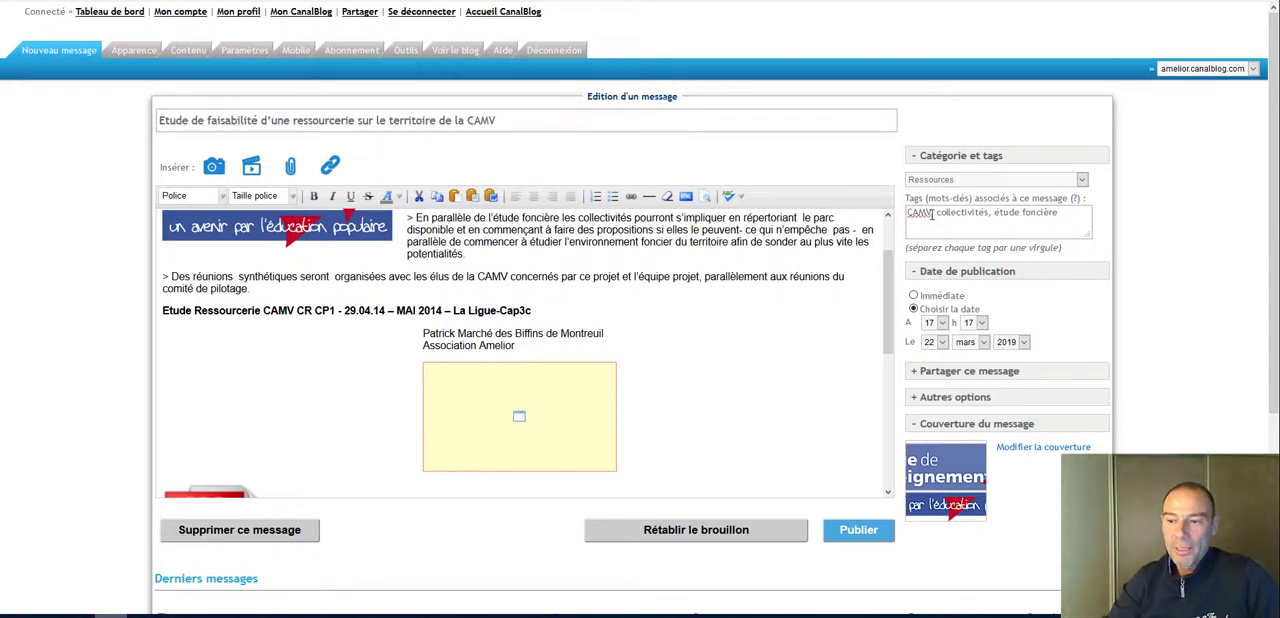
triple_click(1002, 217)
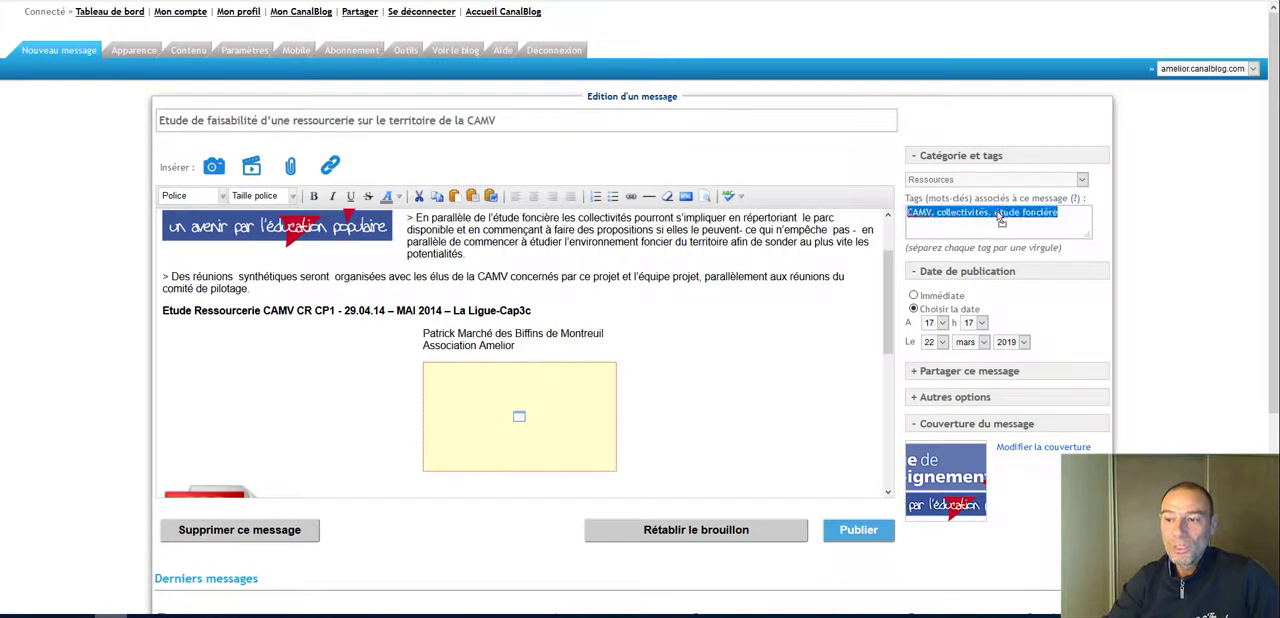
drag(1067, 213, 990, 212)
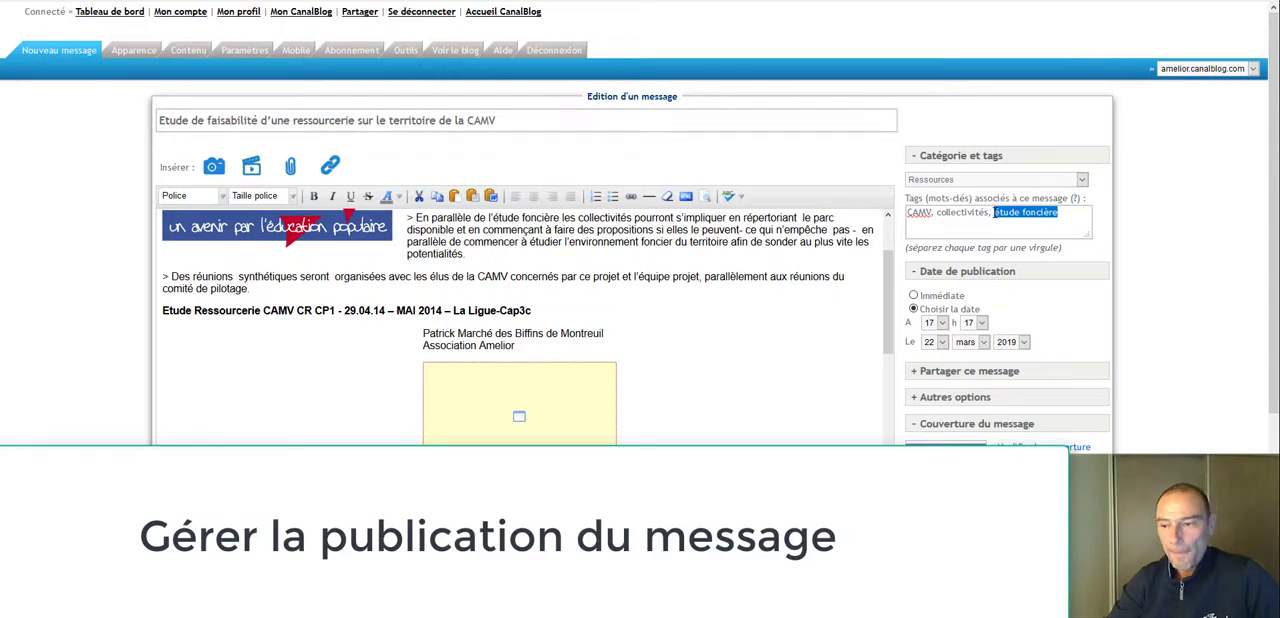
Step: Look at the year choices for a chosen publication date, and set the message's publication to Immédiate
click(914, 296)
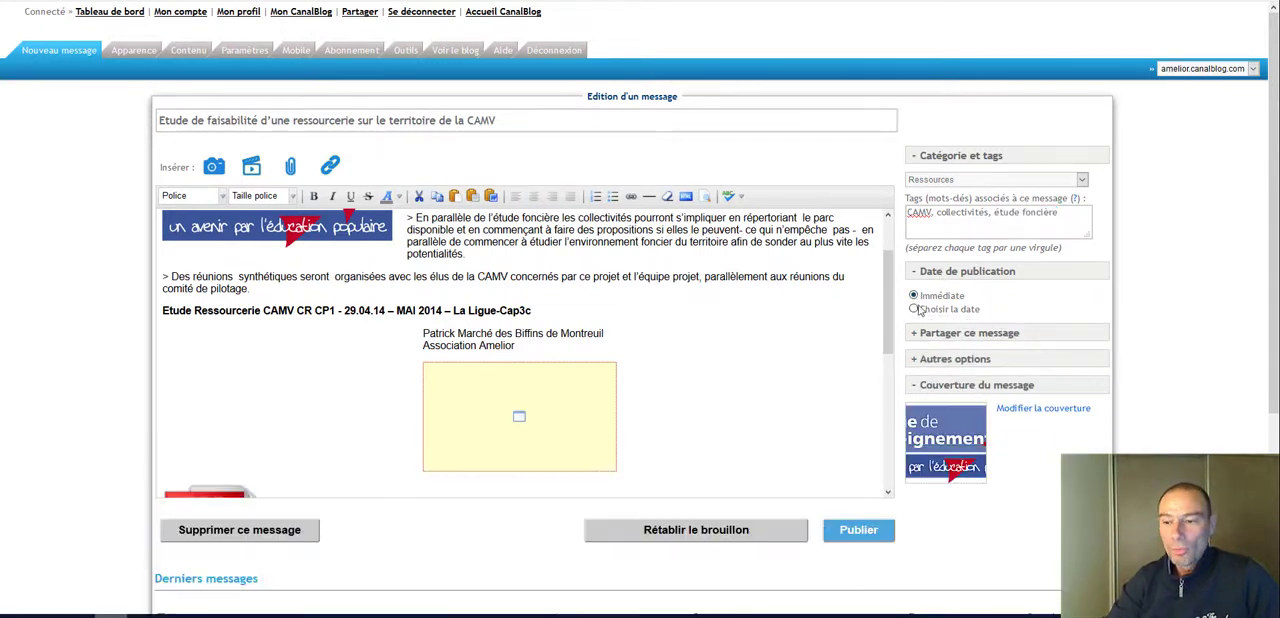
click(914, 309)
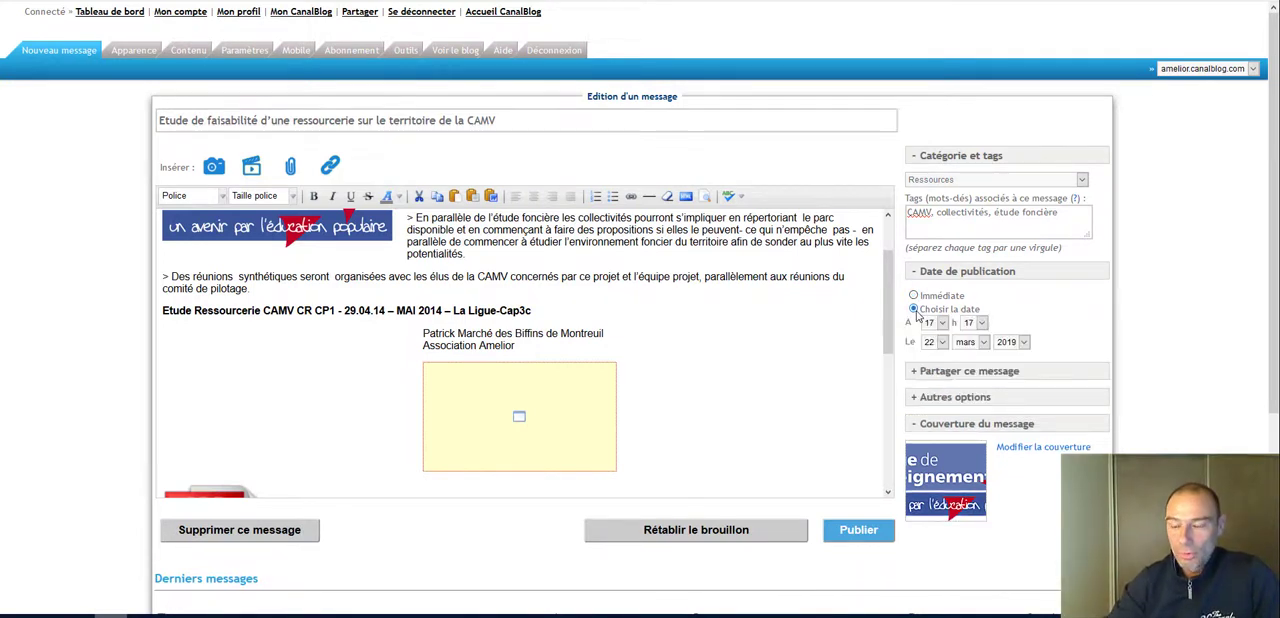
click(1024, 342)
scroll(1026, 310, down, 1)
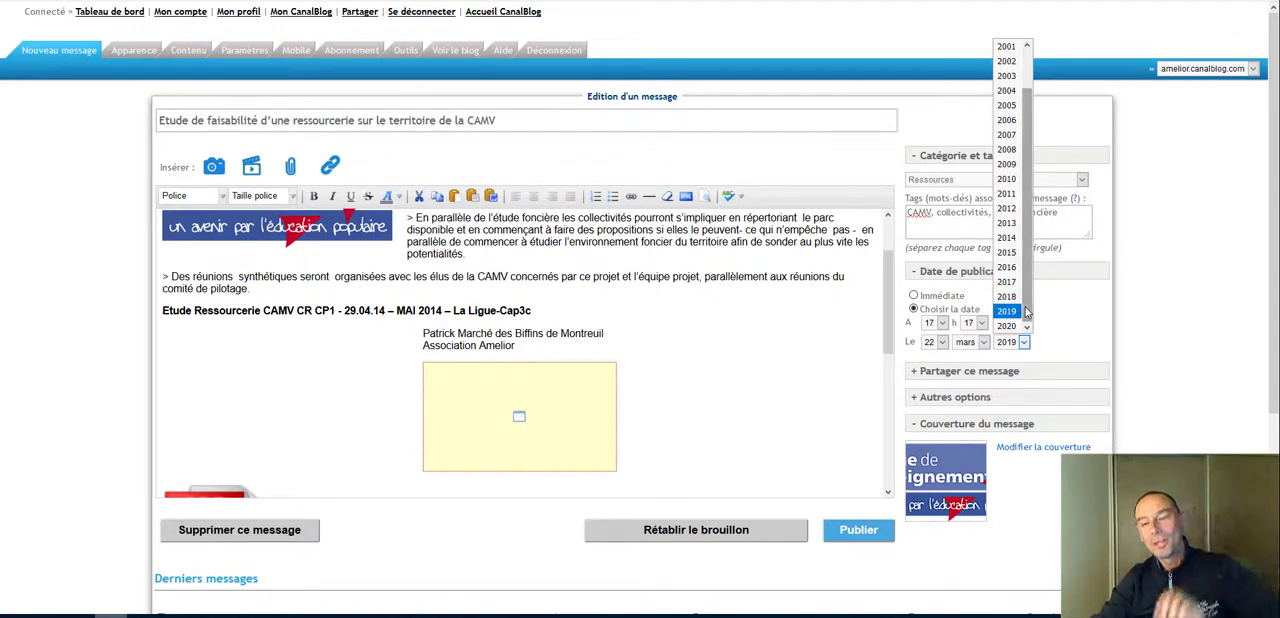
click(1188, 309)
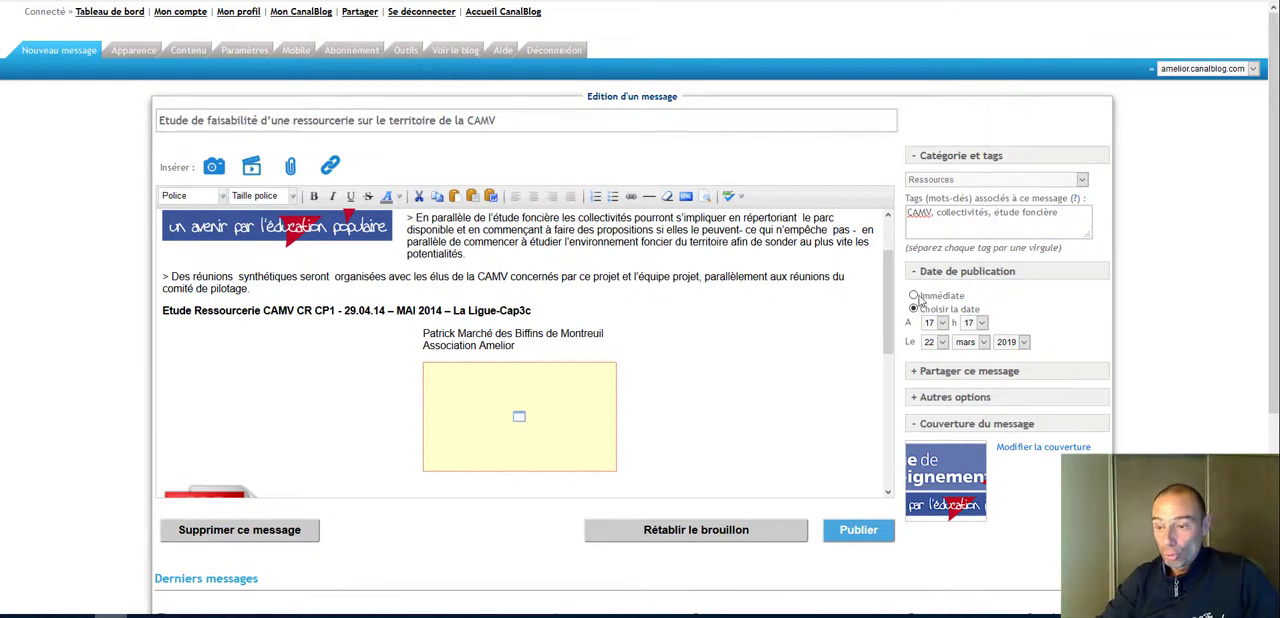
click(914, 297)
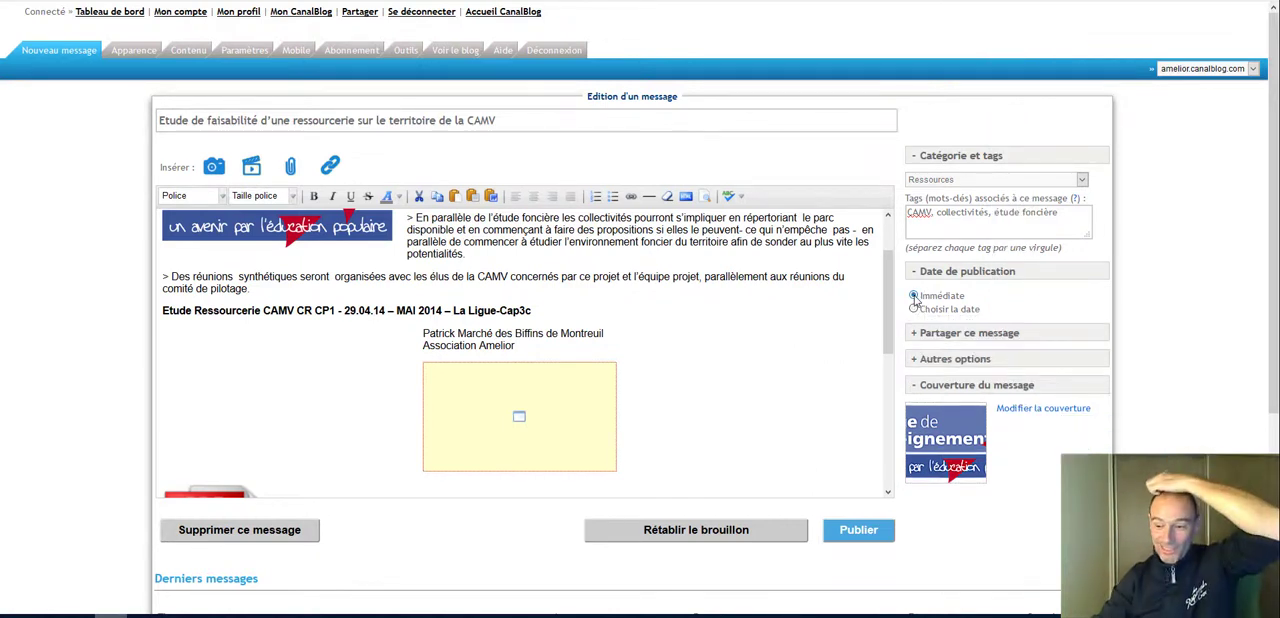
Step: Expand the message's sharing and other options, and disable Ajouter au carrousel
click(946, 334)
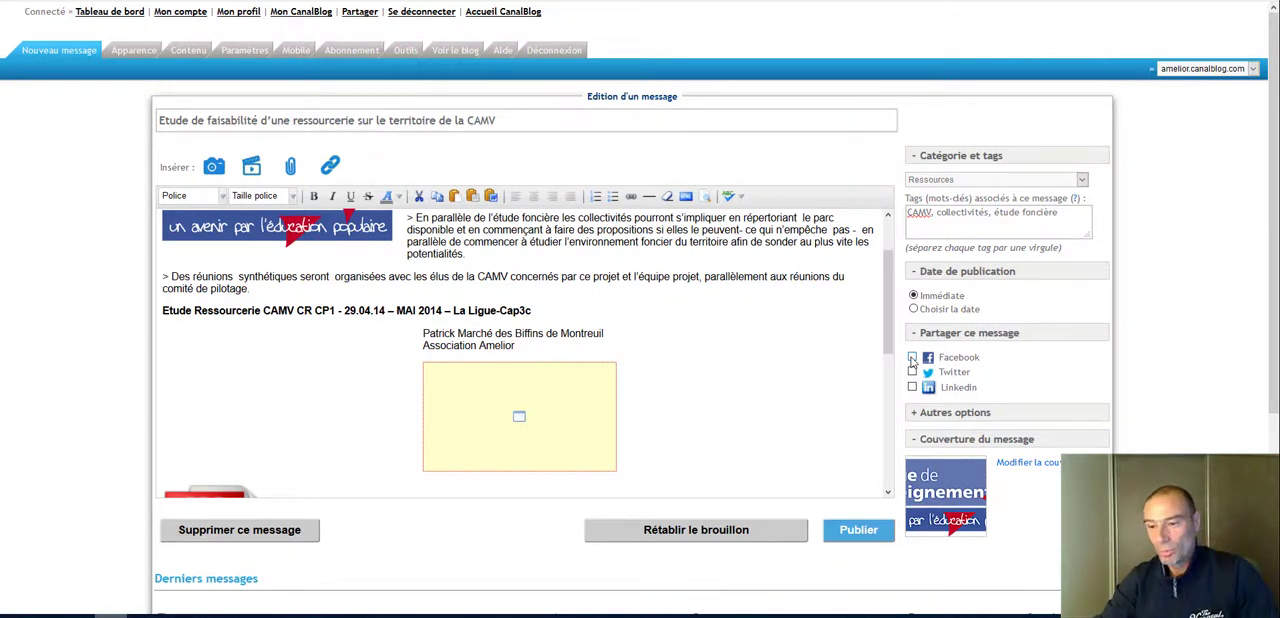
click(952, 414)
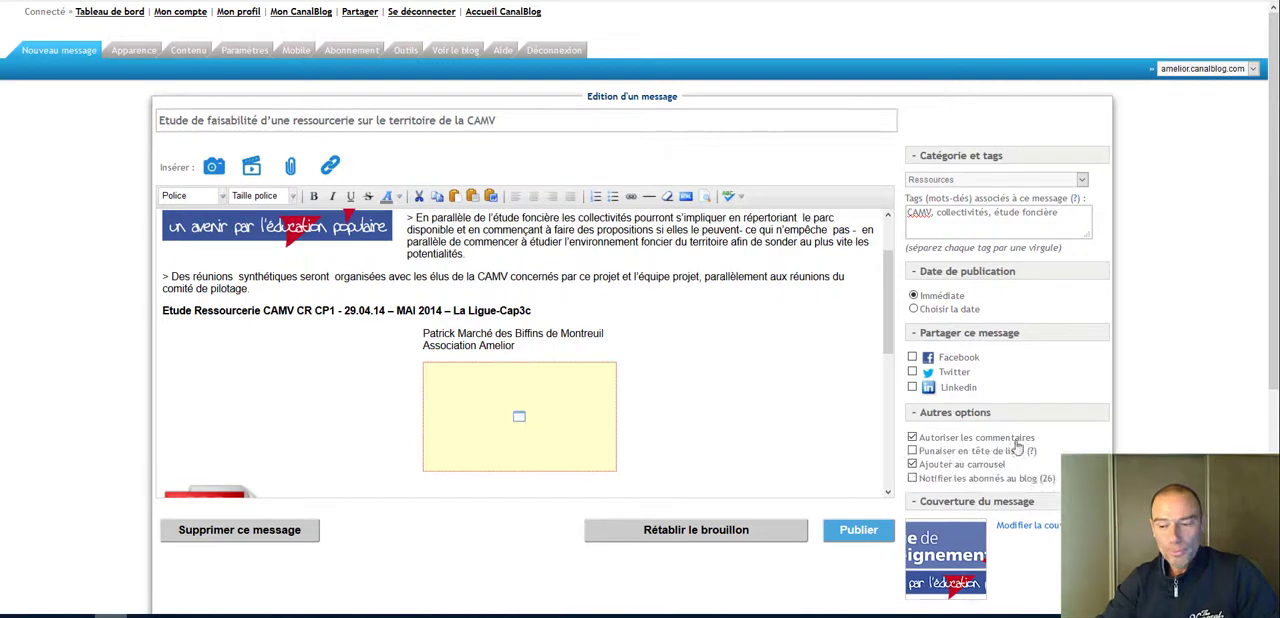
scroll(1141, 432, down, 3)
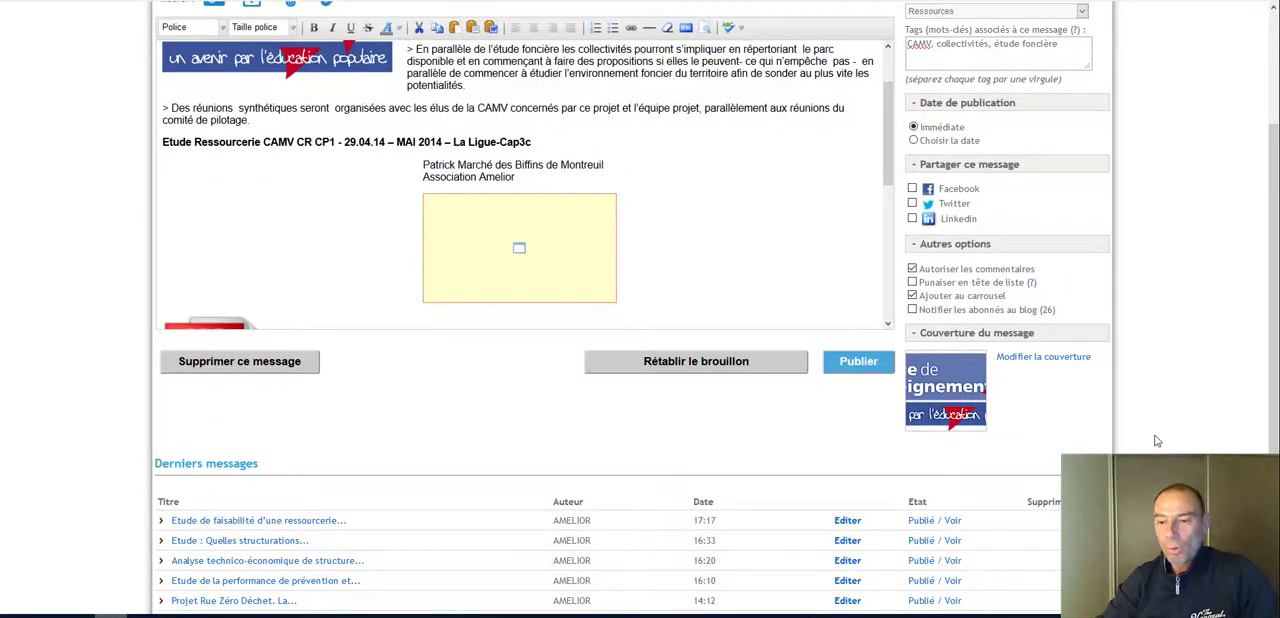
scroll(1159, 440, up, 2)
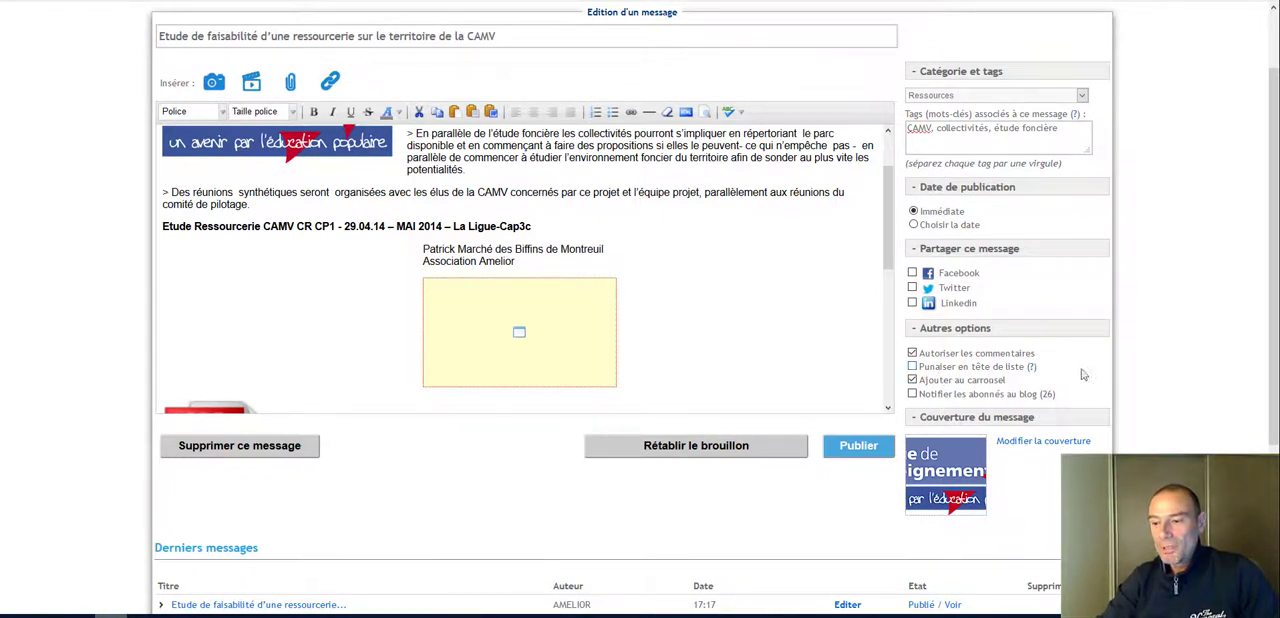
click(912, 380)
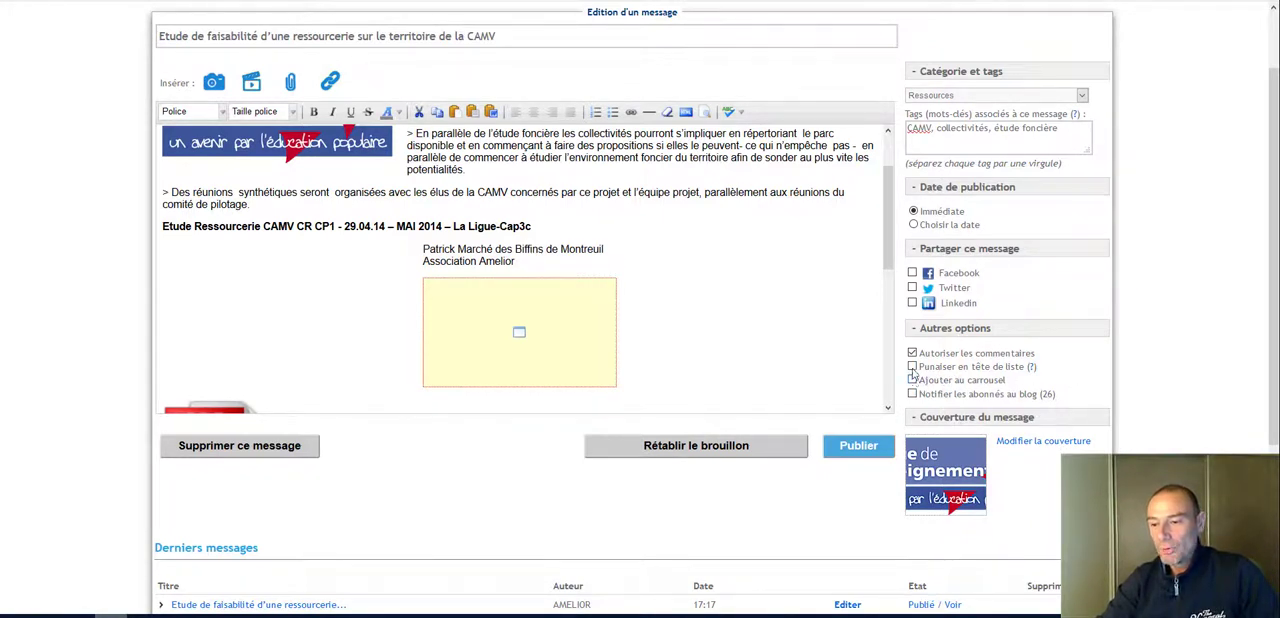
Step: Enable Punaiser en tête de liste for the message and publish it
click(912, 366)
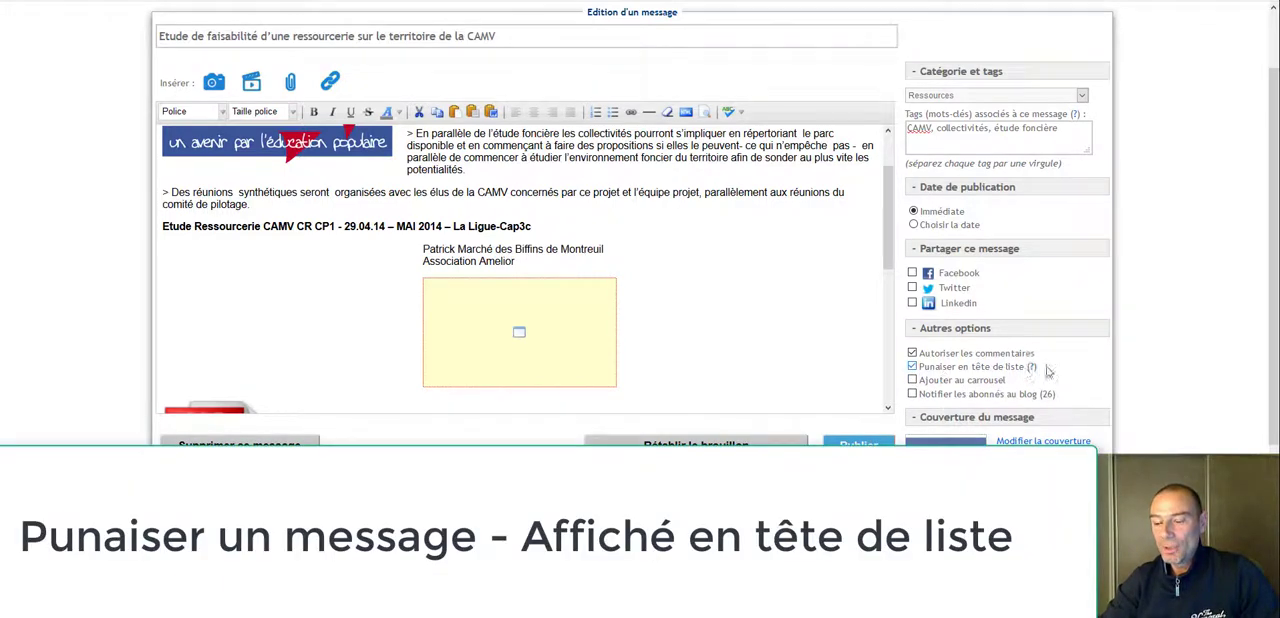
click(858, 443)
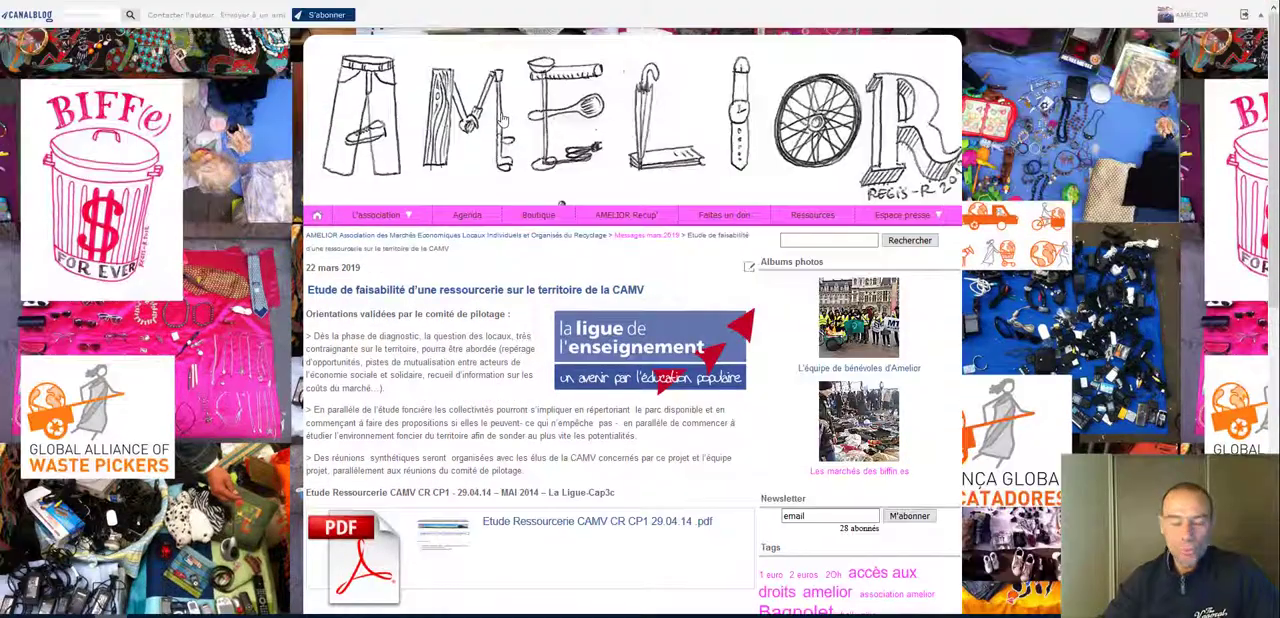
Step: Examine where the pinned message appears among the posts on the blog's home page, and return to the publication confirmation page
click(504, 119)
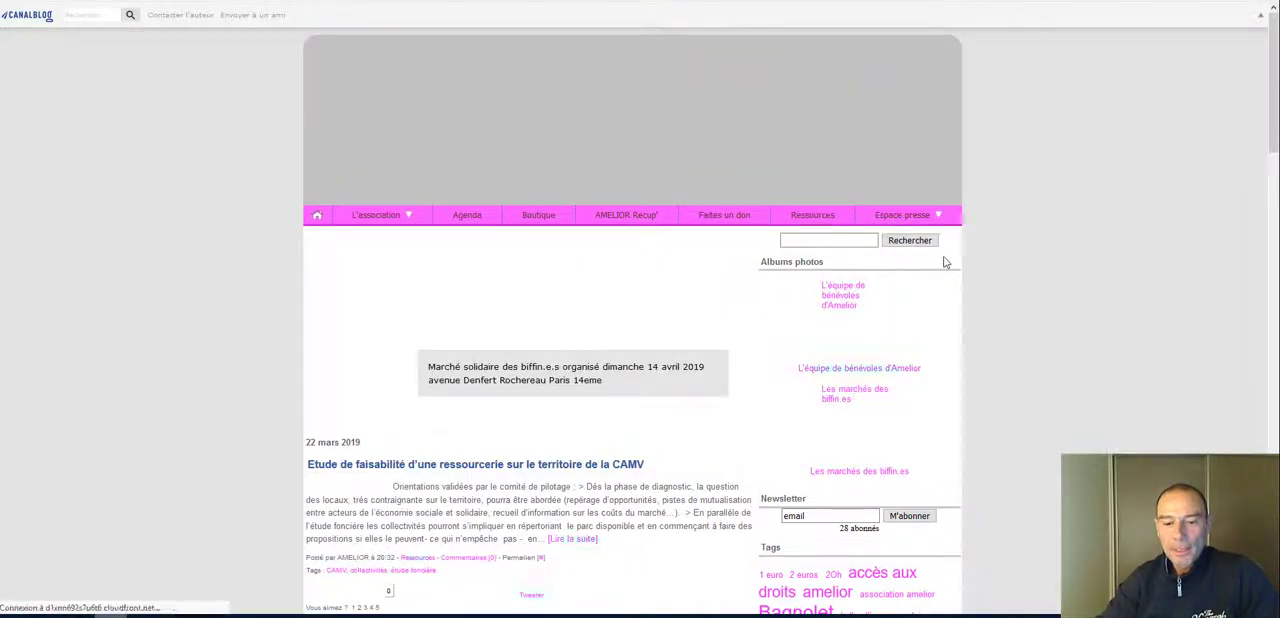
scroll(945, 263, down, 2)
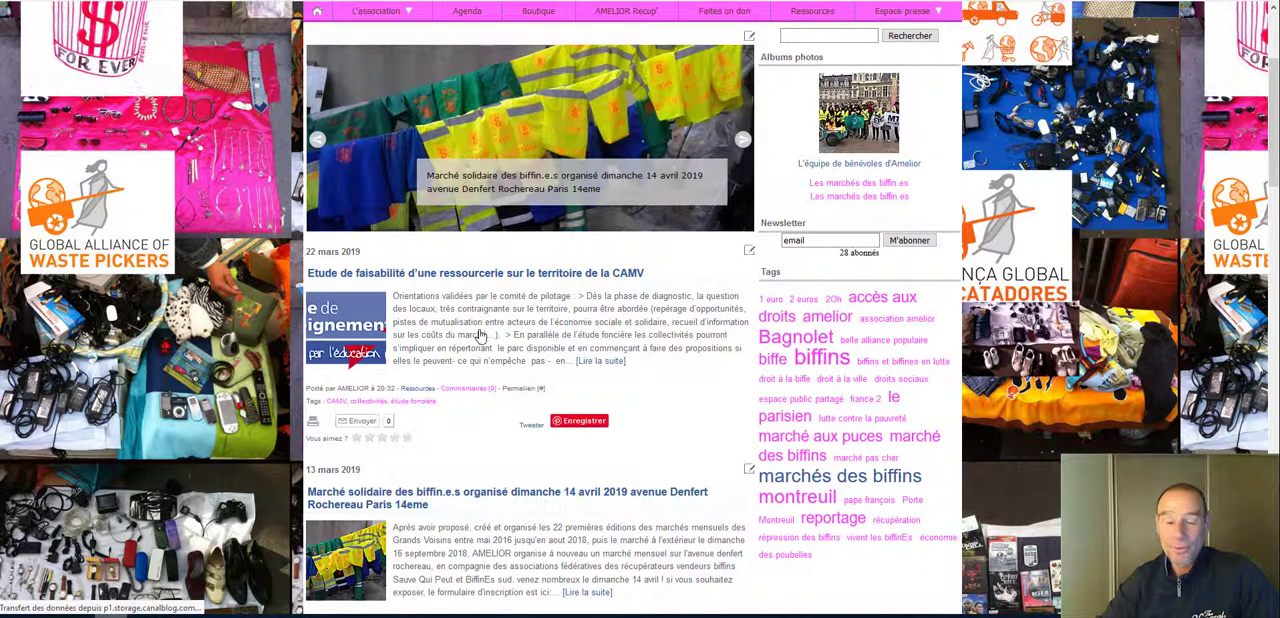
click(806, 2)
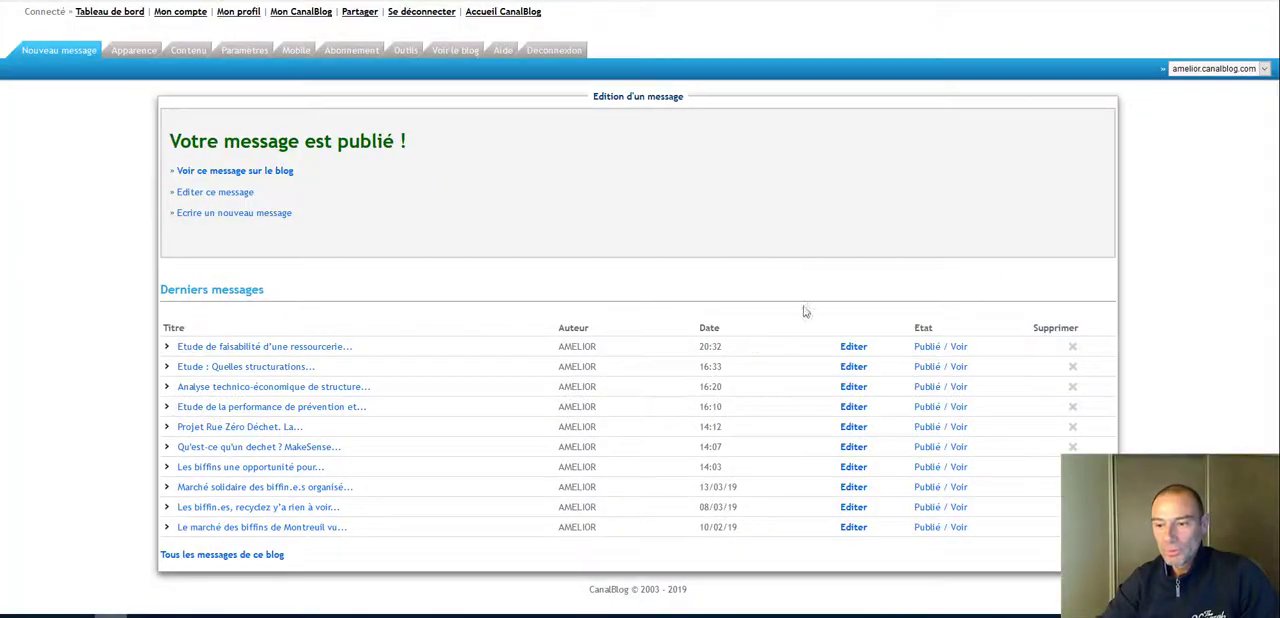
Step: Reopen the published message for editing and enable Ajouter au carrousel in its other options
click(216, 194)
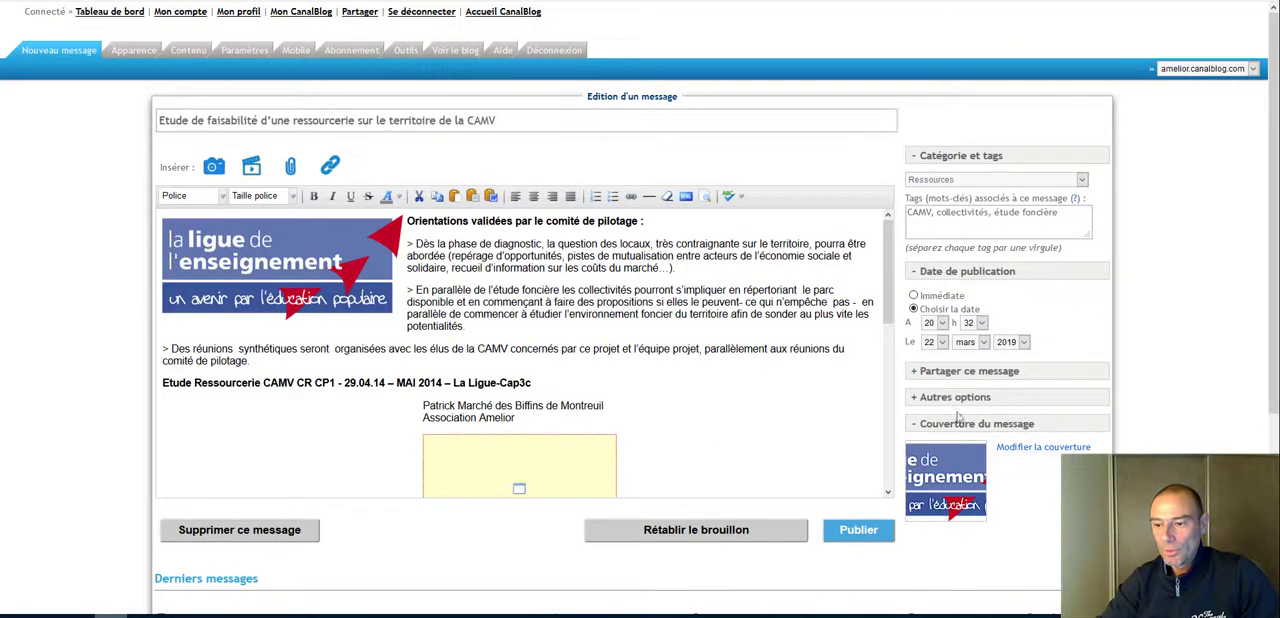
click(955, 398)
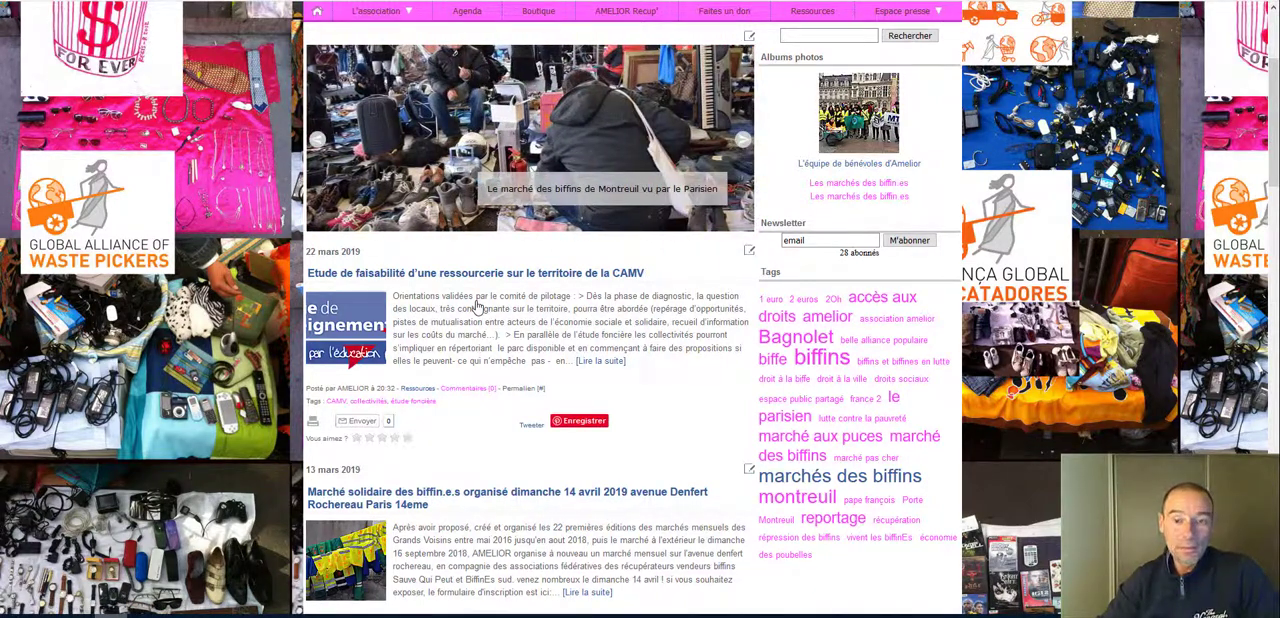
scroll(610, 305, down, 1)
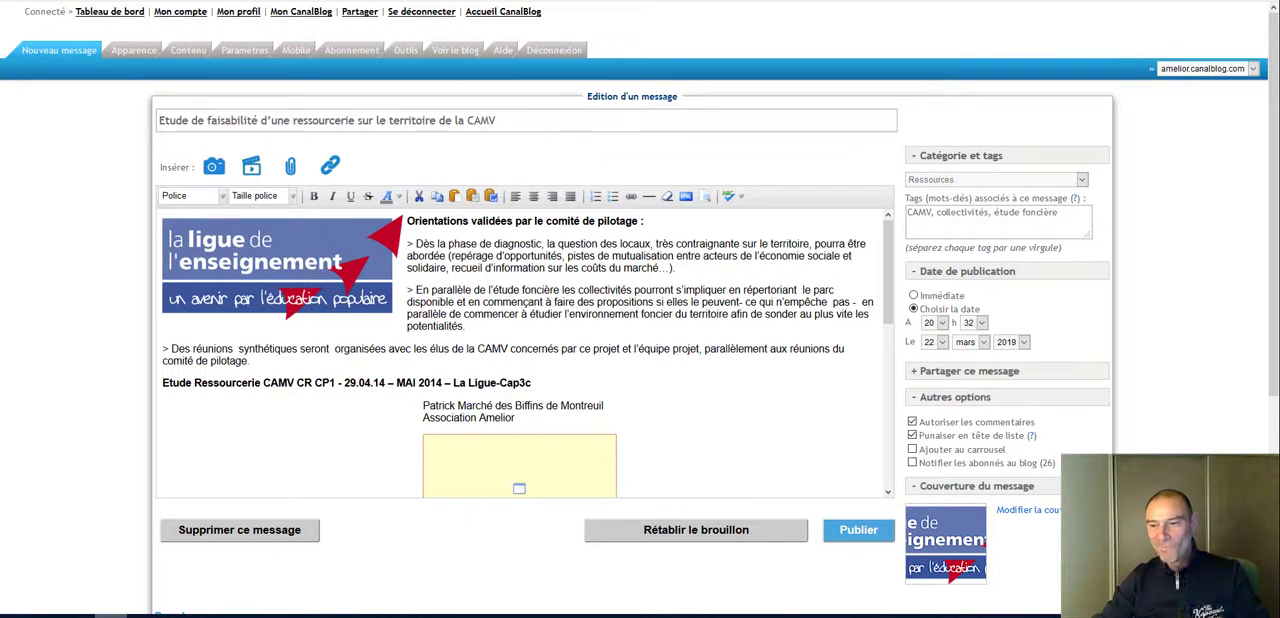
click(913, 449)
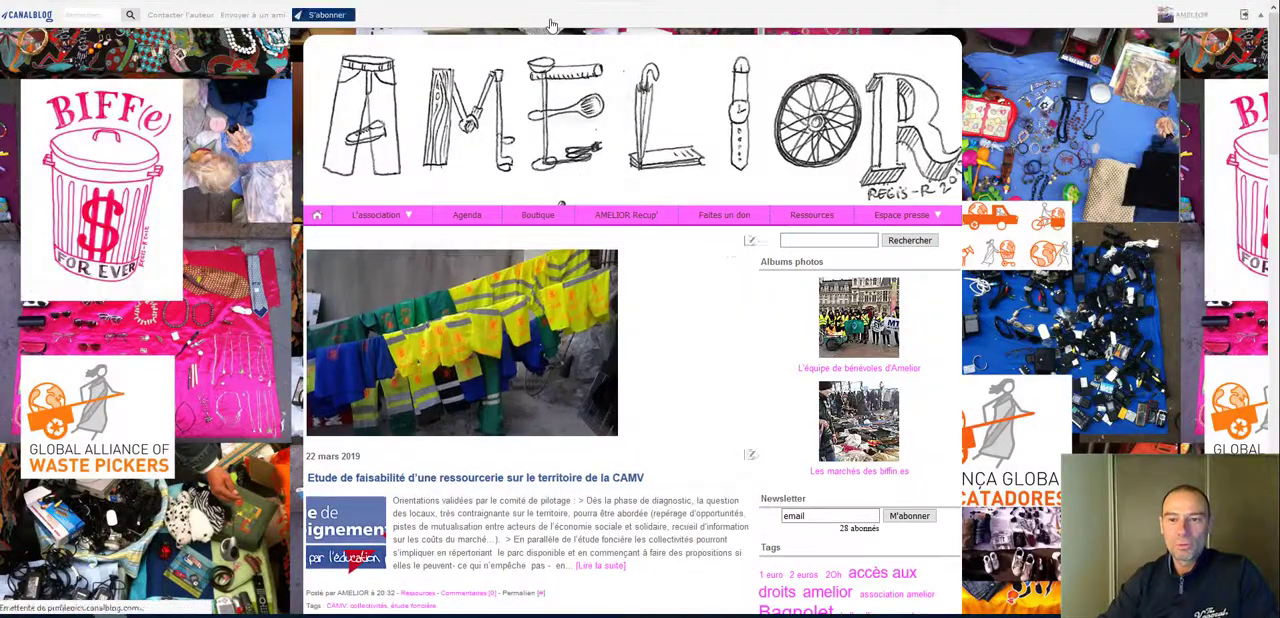
Step: Examine the blog's home page carousel and read the article it links to about the 8 décembre 2018 market at Croix de chavaux
scroll(937, 261, down, 1)
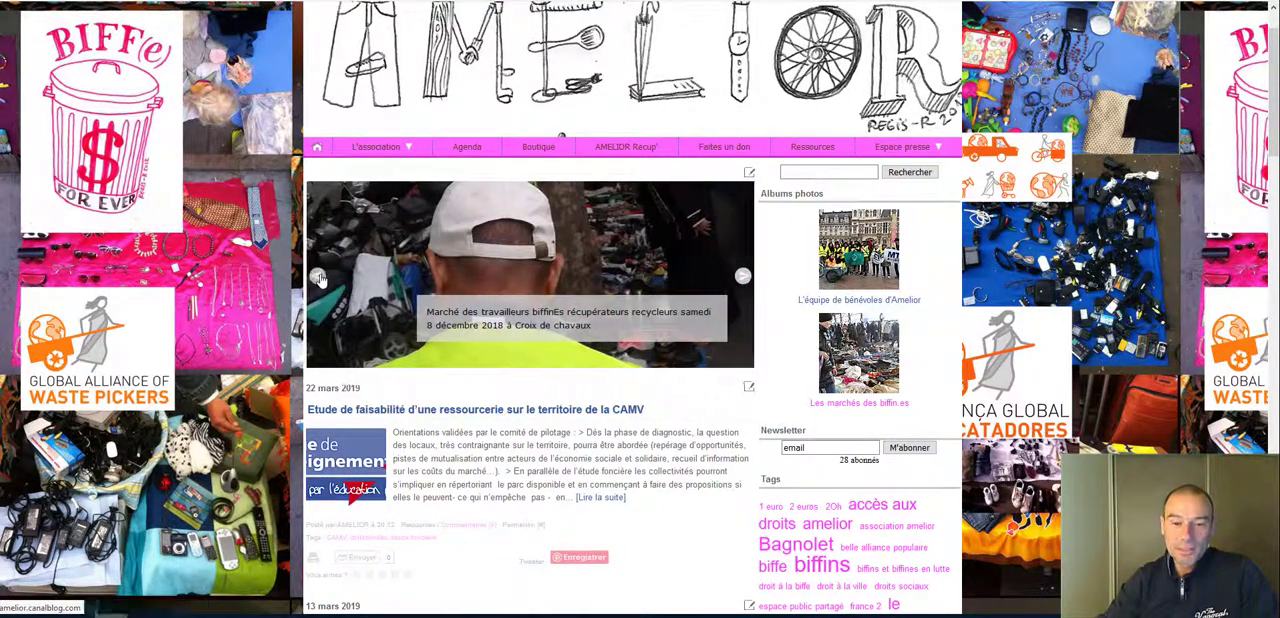
click(320, 280)
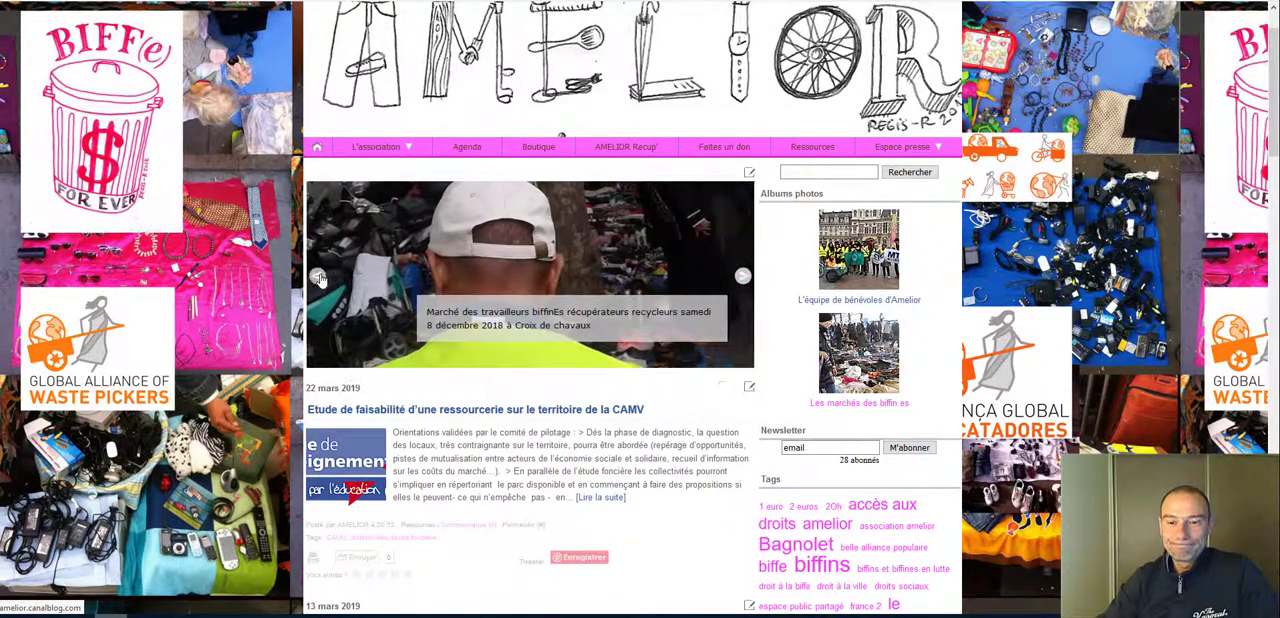
click(320, 280)
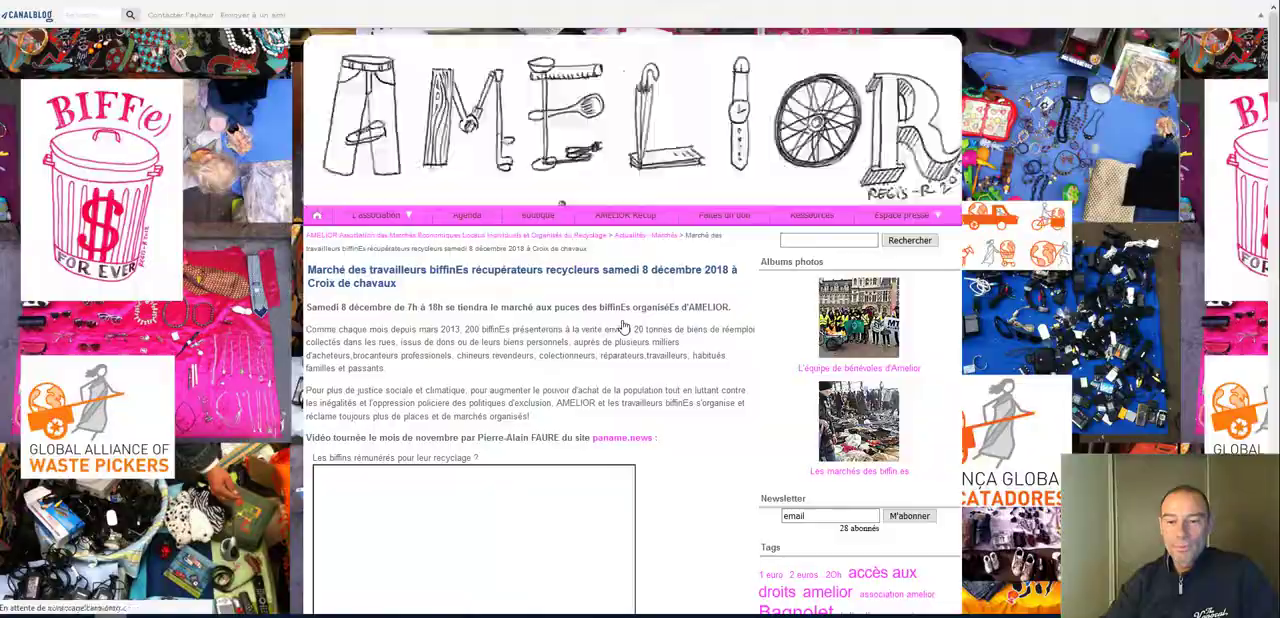
scroll(657, 324, down, 8)
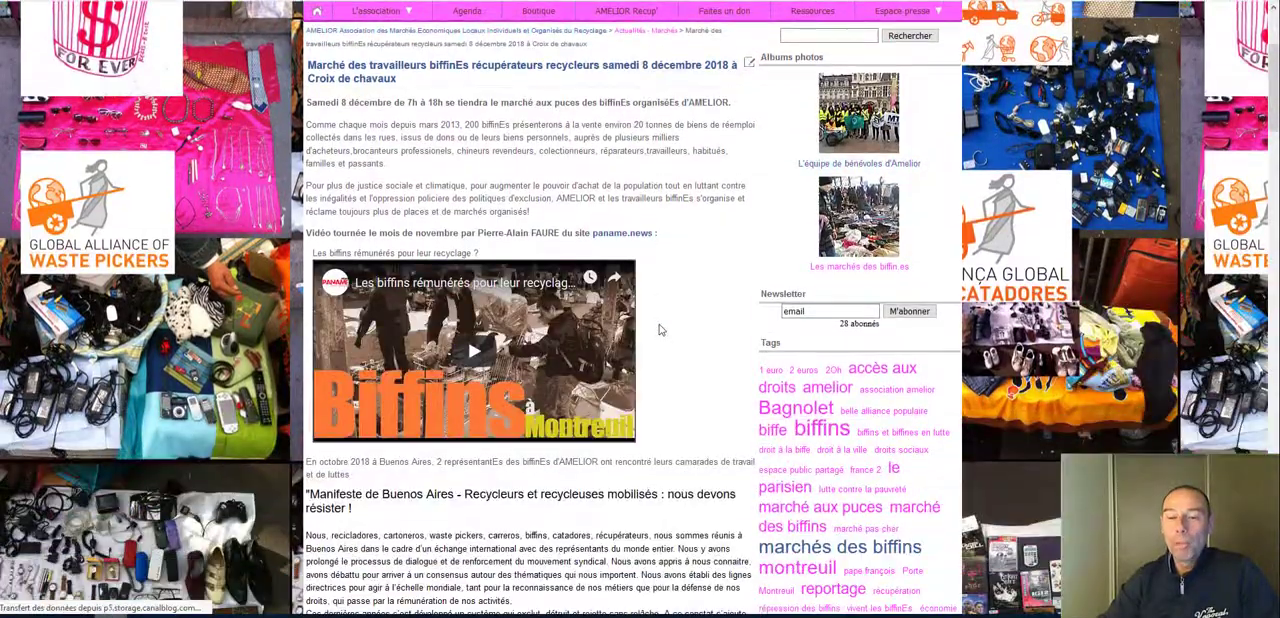
scroll(660, 325, down, 3)
scroll(600, 220, up, 10)
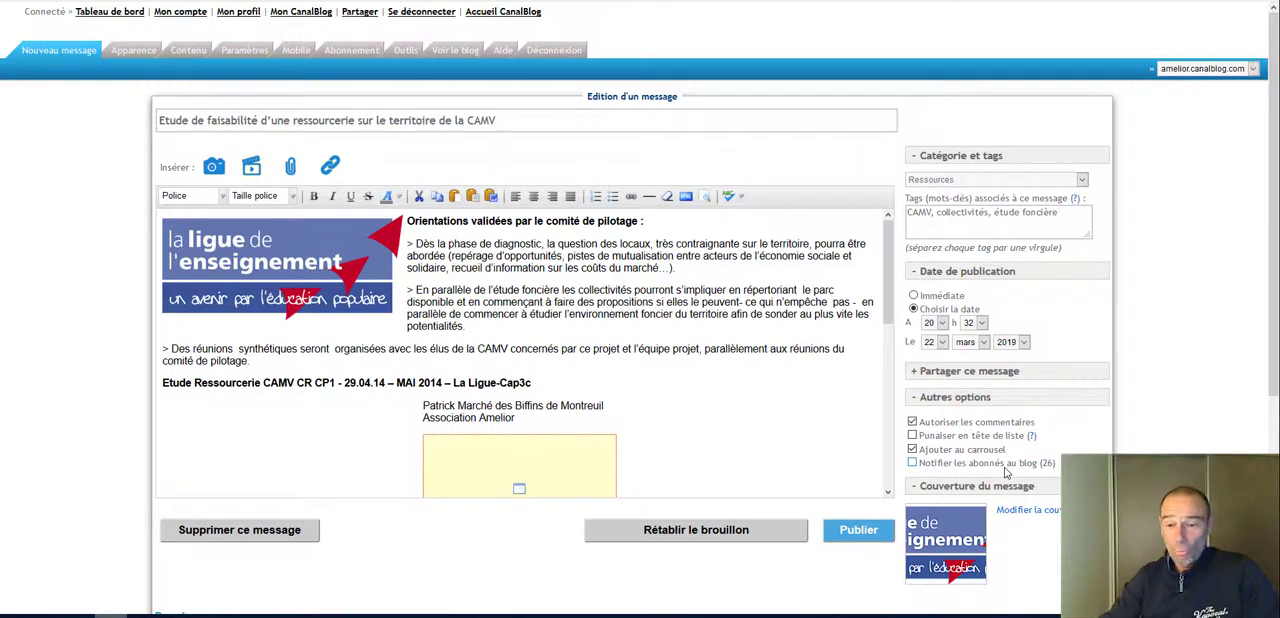
Step: Insert blank lines between the embedded video and the PDF attachment in the message body
drag(889, 288, 888, 343)
click(545, 366)
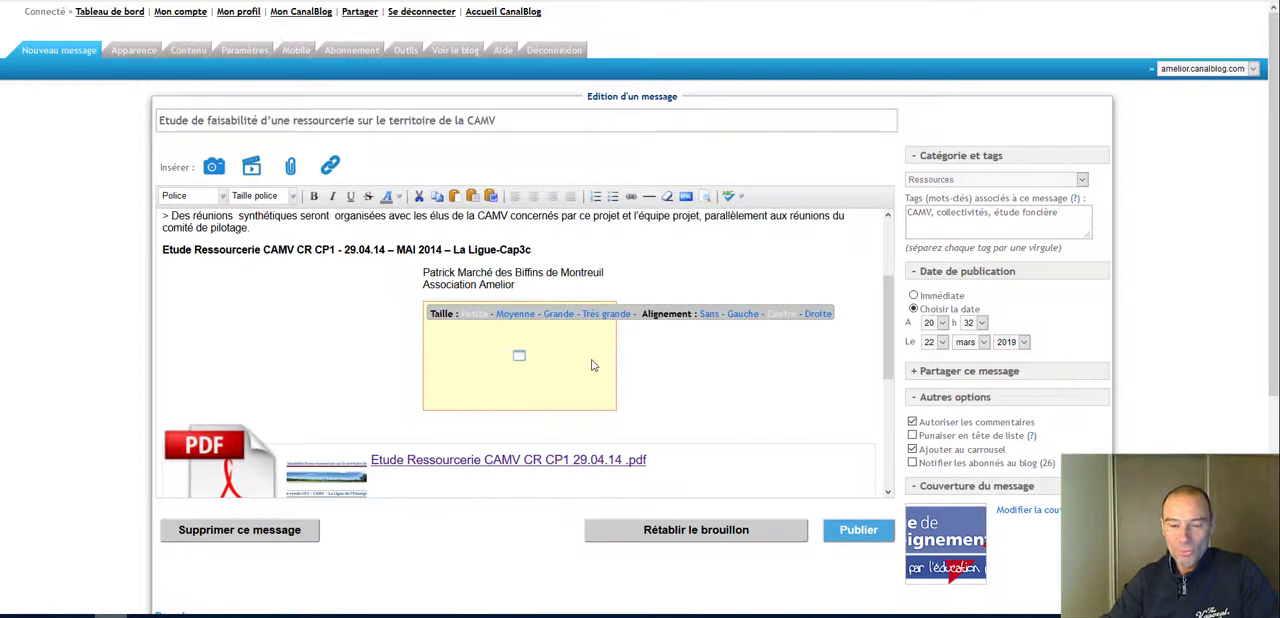
key(Return)
key(Return)
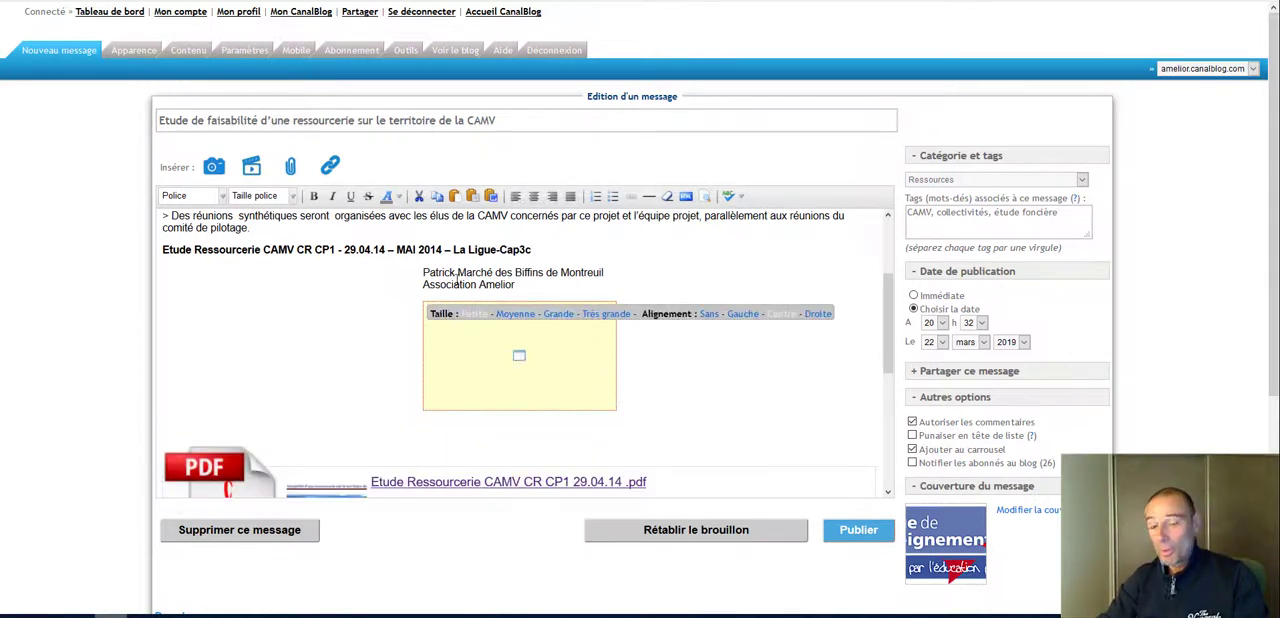
drag(424, 273, 649, 337)
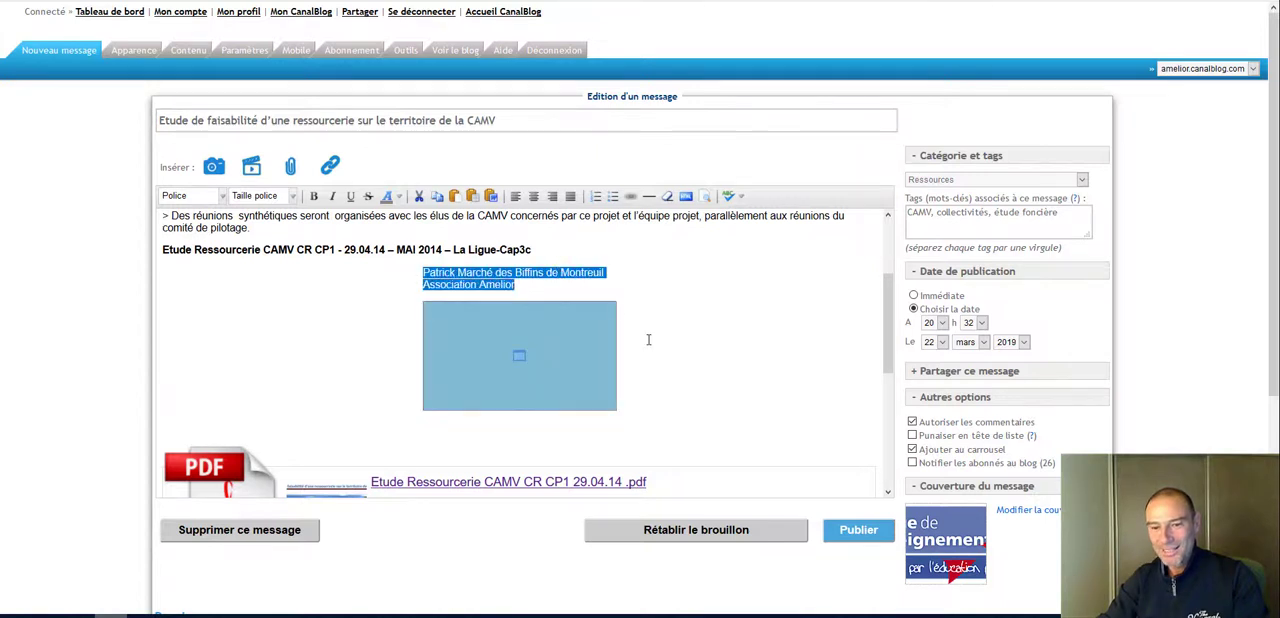
click(647, 348)
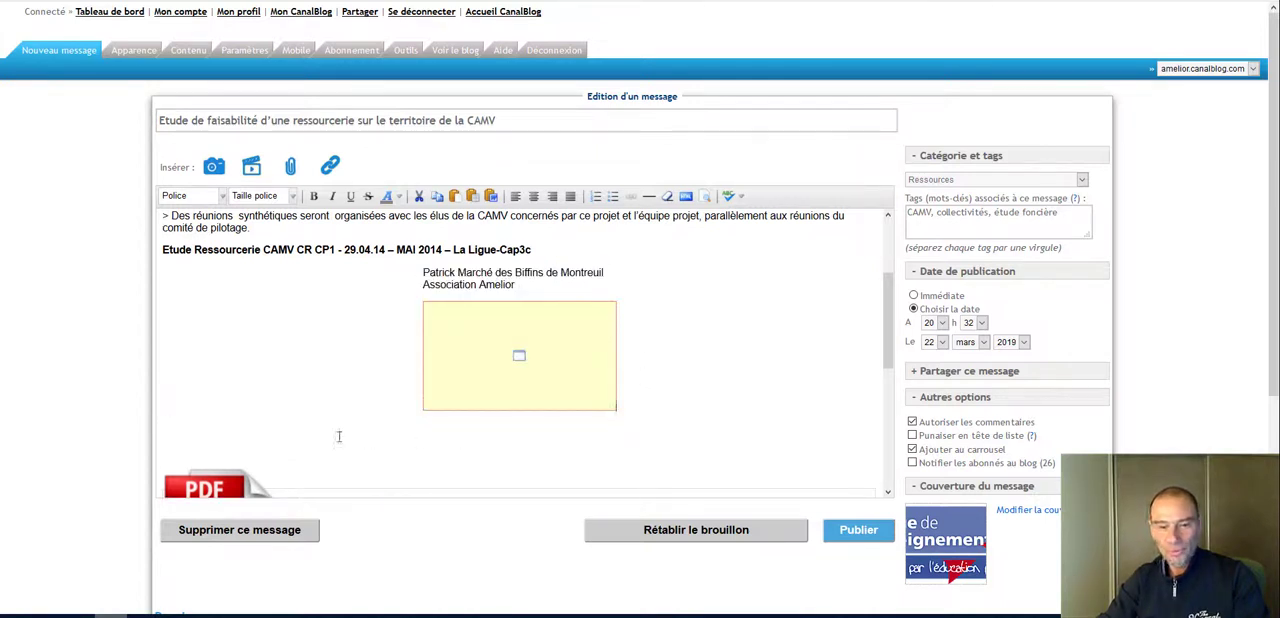
Step: Delete the blank lines and the embedded video above the PDF attachment
click(222, 441)
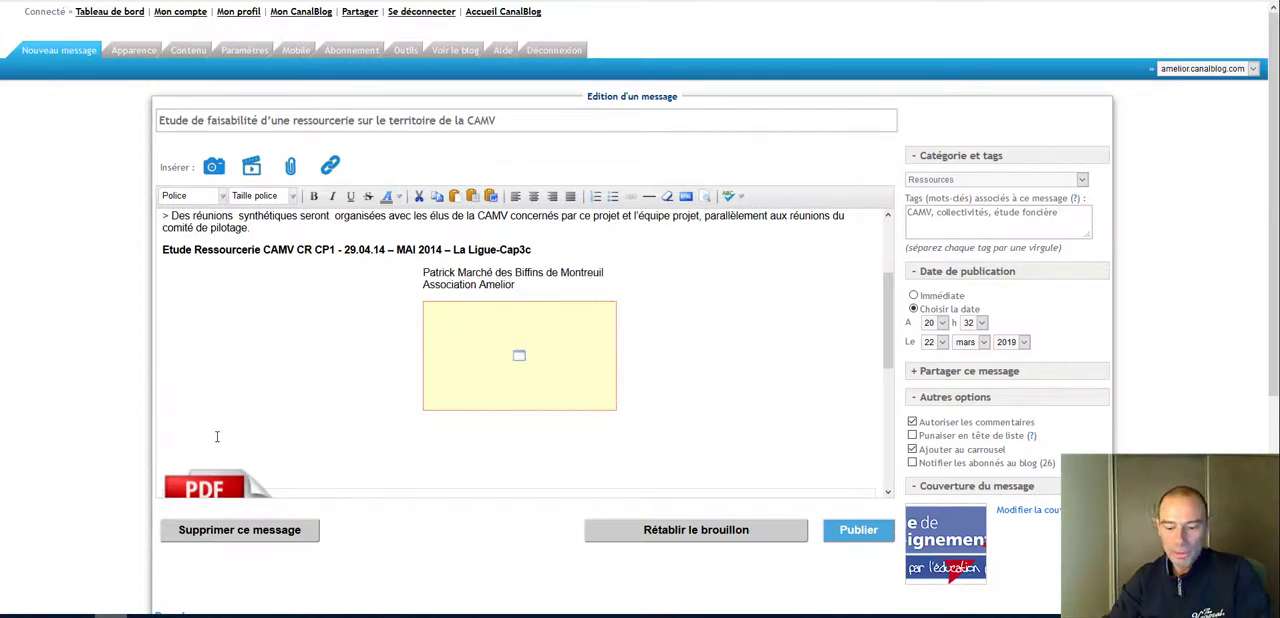
key(BackSpace)
key(BackSpace)
key(BackSpace)
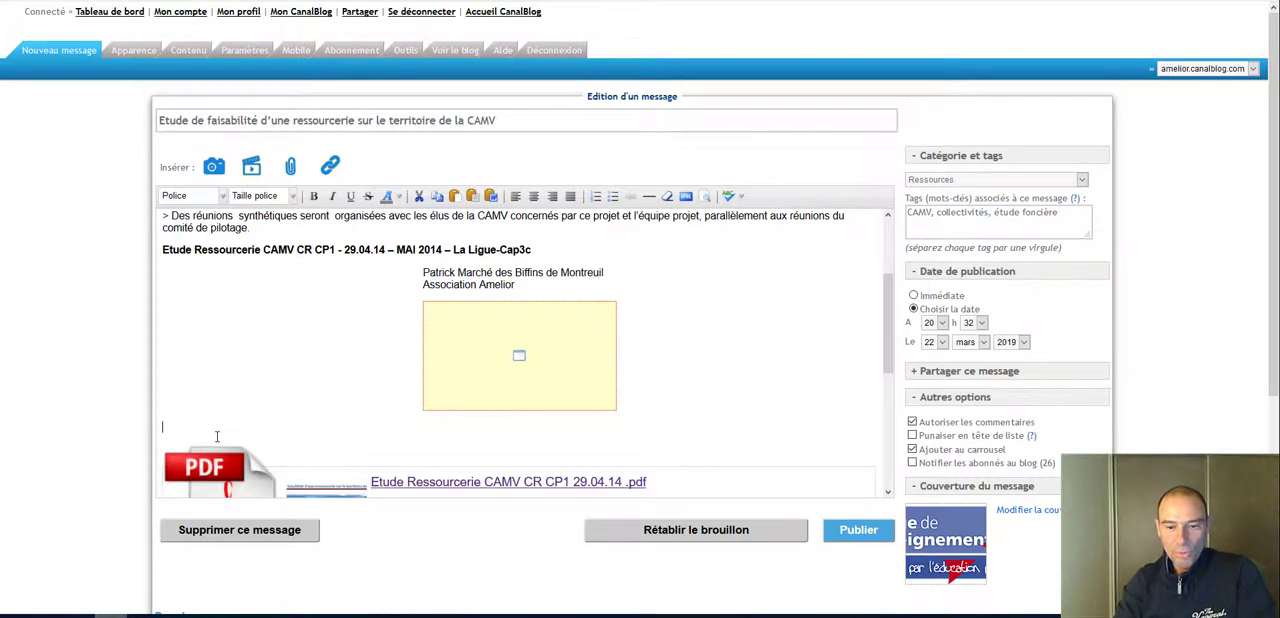
key(BackSpace)
key(BackSpace)
key(BackSpace)
key(BackSpace)
key(BackSpace)
key(BackSpace)
key(BackSpace)
key(BackSpace)
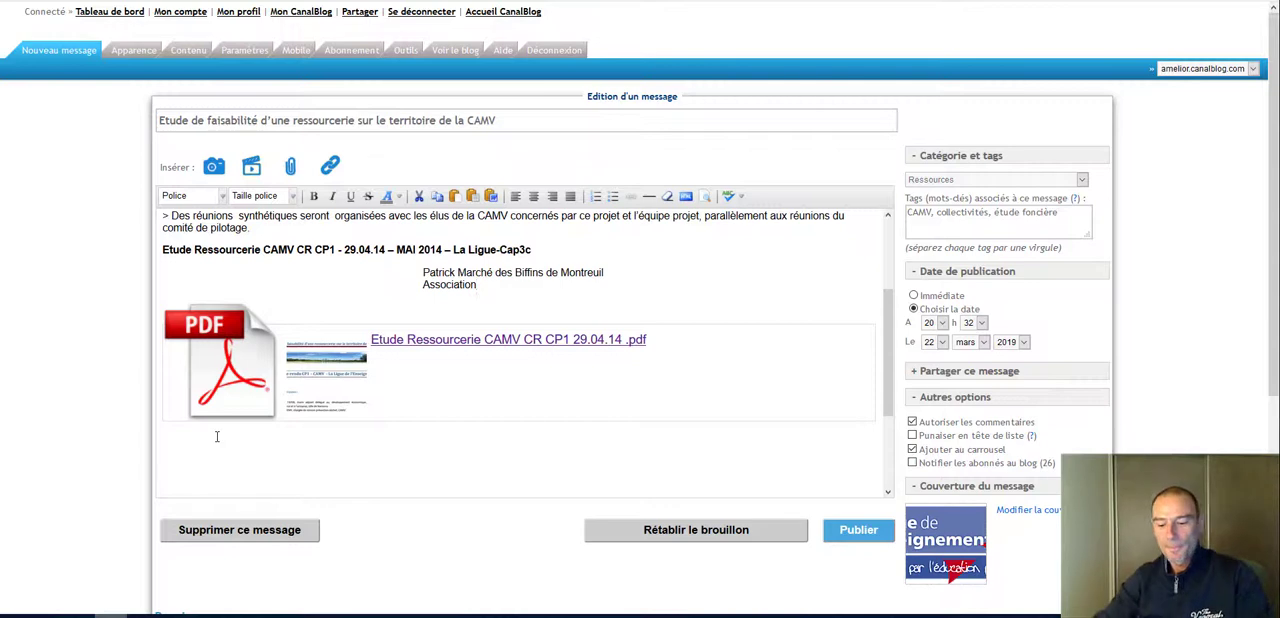
Step: Delete the remaining video caption text between the Etude Ressourcerie heading and the PDF attachment
drag(494, 290, 422, 273)
key(BackSpace)
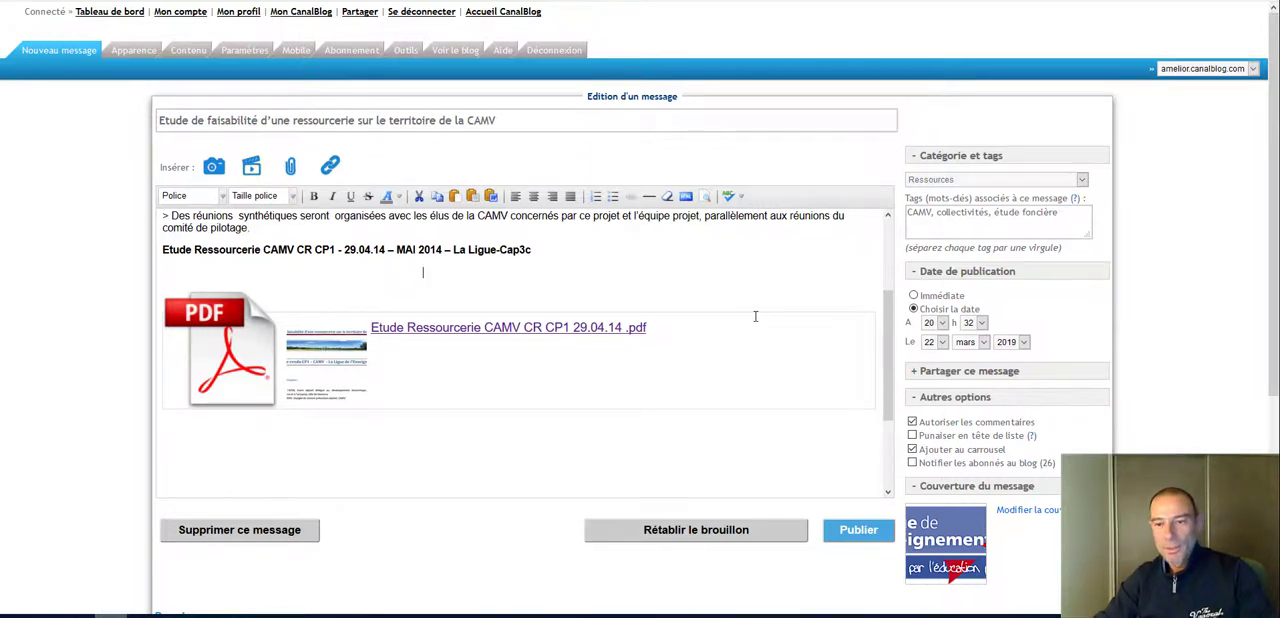
scroll(757, 314, up, 3)
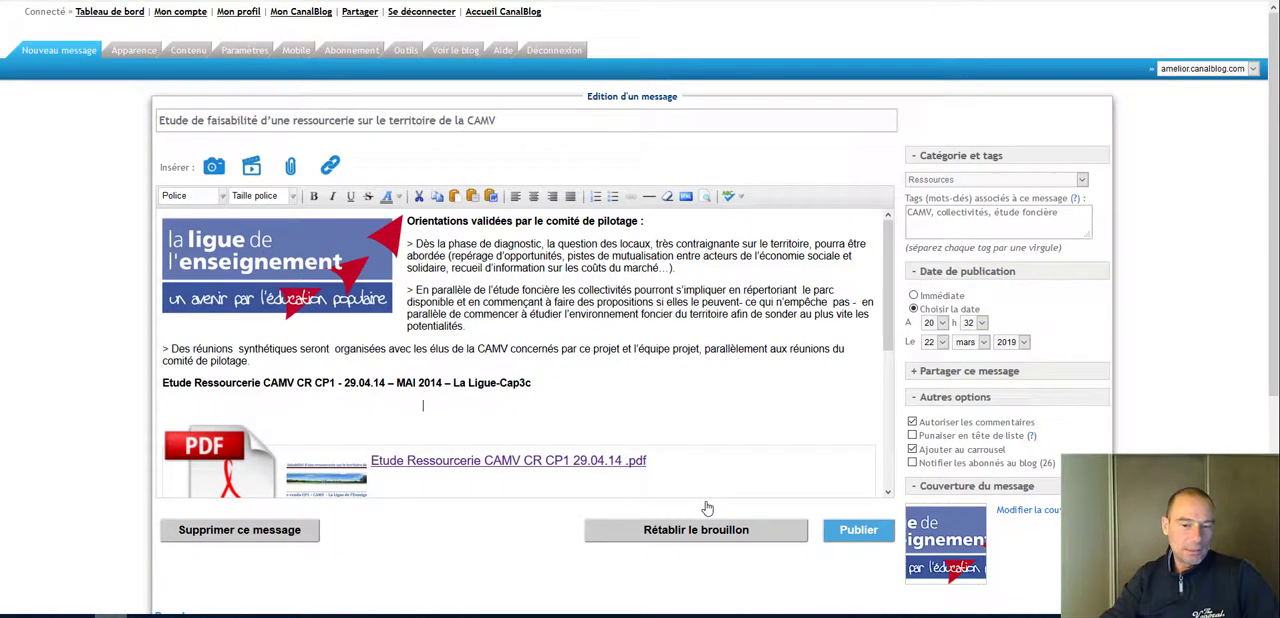